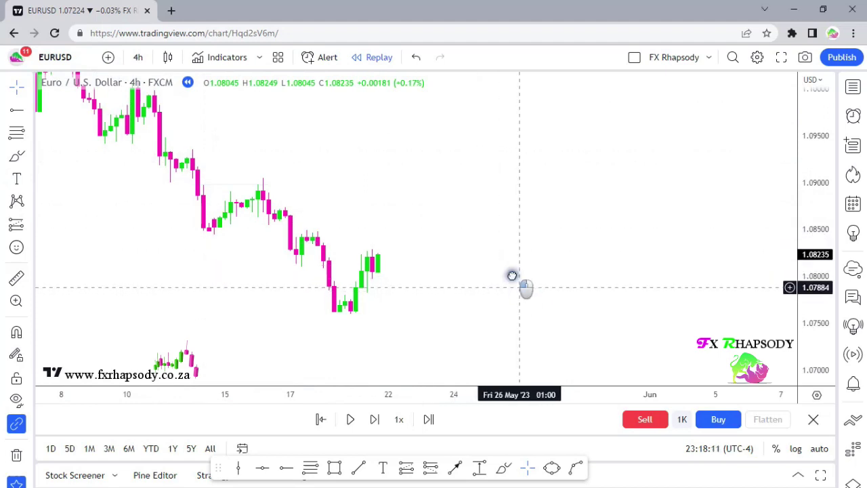
- Place a horizontal ray at the late-March swing low, at 1.07126, on the EURUSD 4h chart
left_click_drag(422, 260, 416, 224)
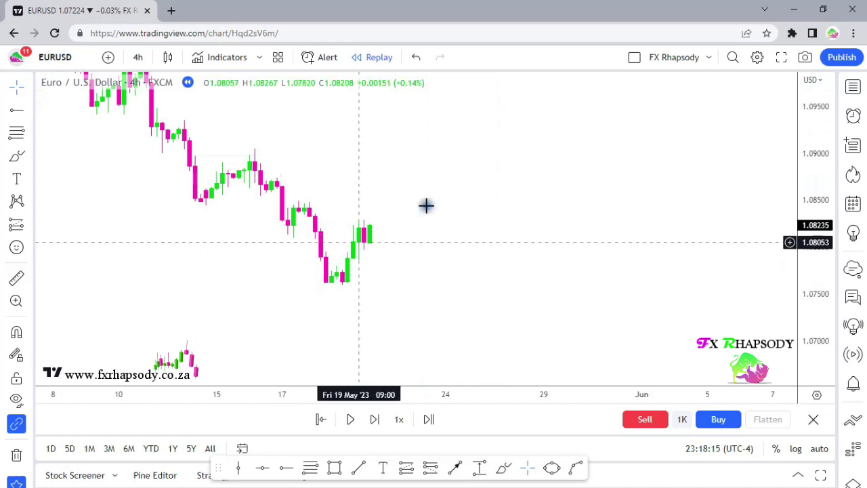
scroll(315, 286, "down", 3)
left_click_drag(296, 166, 342, 212)
scroll(343, 213, "down", 2)
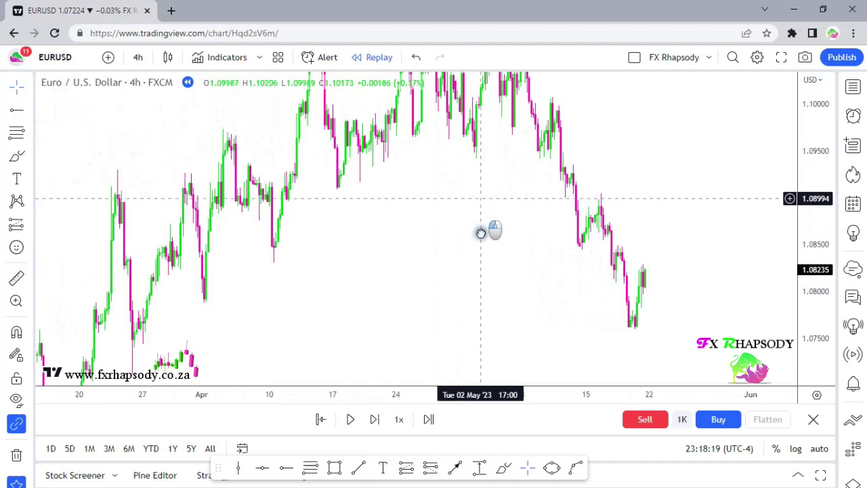
left_click_drag(481, 216, 379, 265)
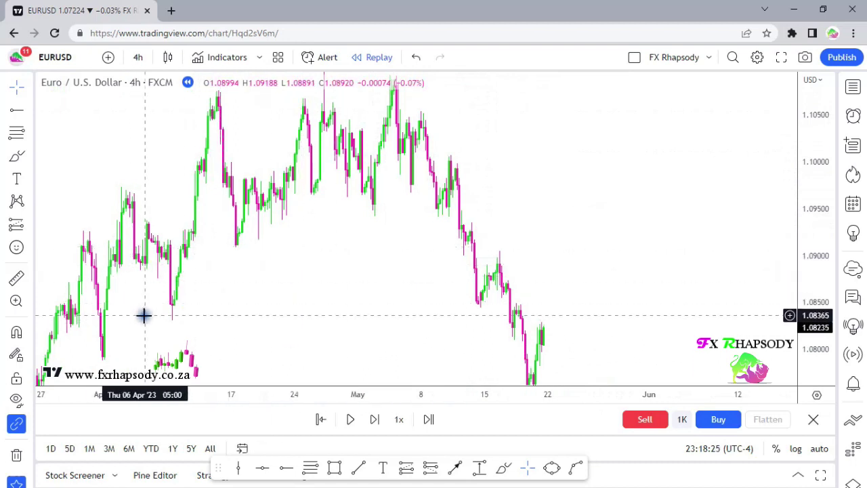
left_click_drag(280, 316, 391, 240)
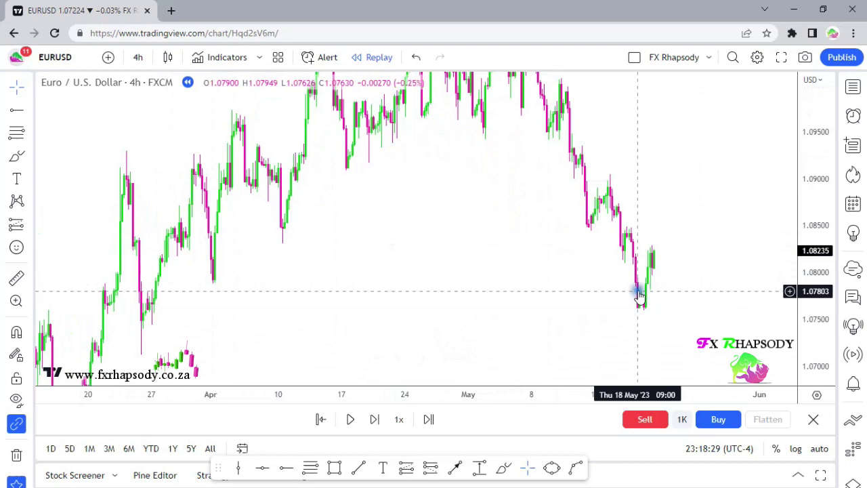
left_click_drag(383, 300, 422, 208)
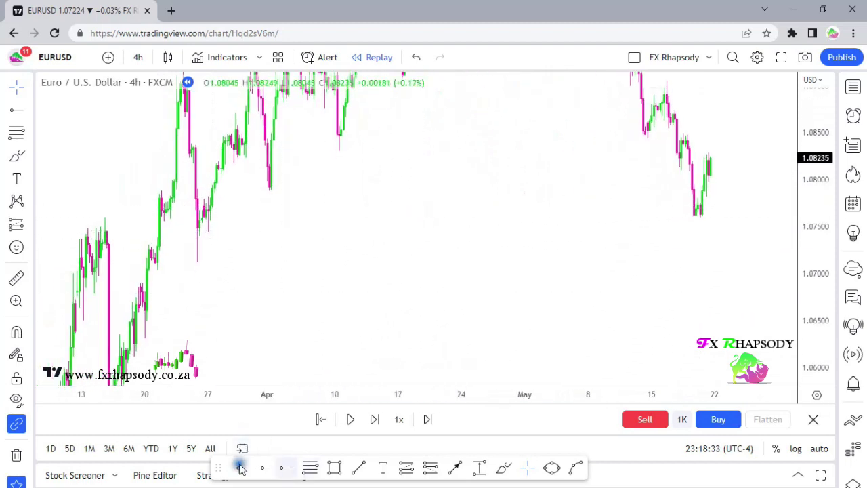
left_click(286, 467)
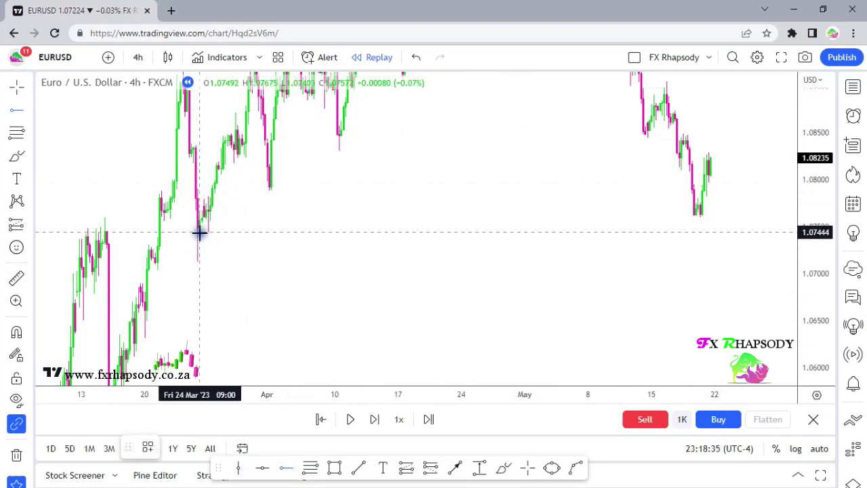
left_click(188, 262)
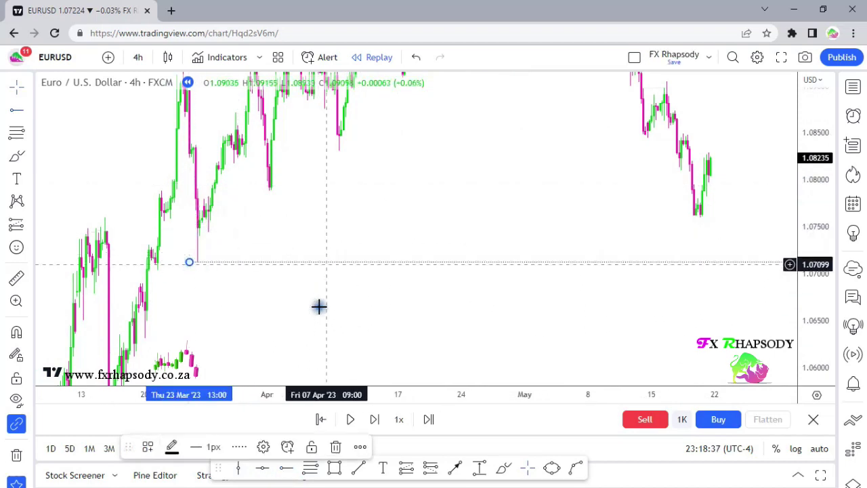
- Add horizontal rays at 1.07444 from the 24 March low and at 1.07038 from the earlier low before it
left_click(286, 468)
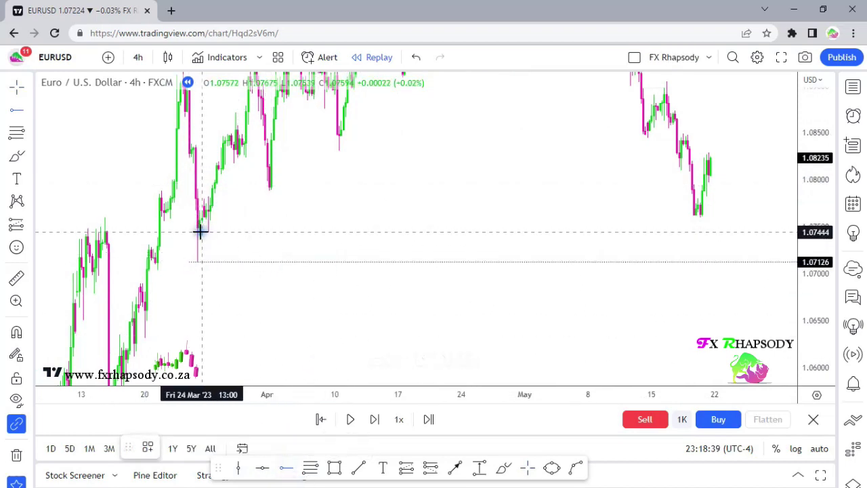
left_click(201, 231)
left_click(321, 242)
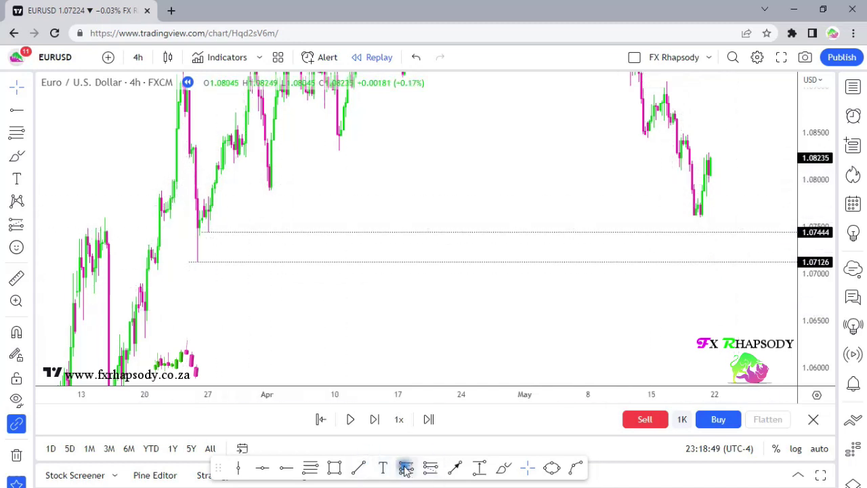
left_click(280, 467)
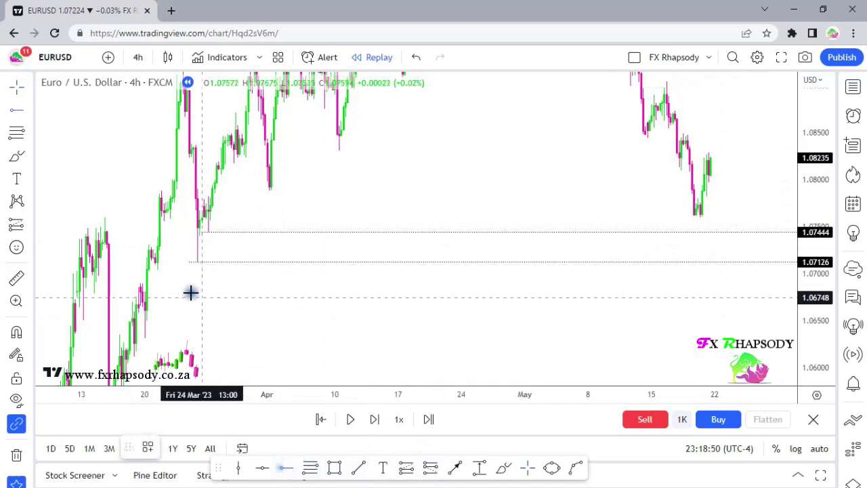
left_click(147, 269)
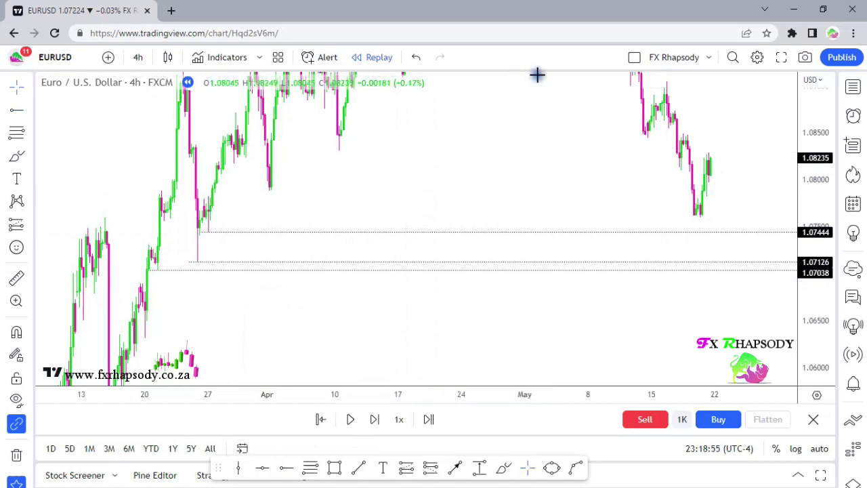
- Examine the most recent May candles in relation to the three horizontal rays below them
left_click_drag(604, 176, 393, 147)
scroll(409, 173, "up", 2)
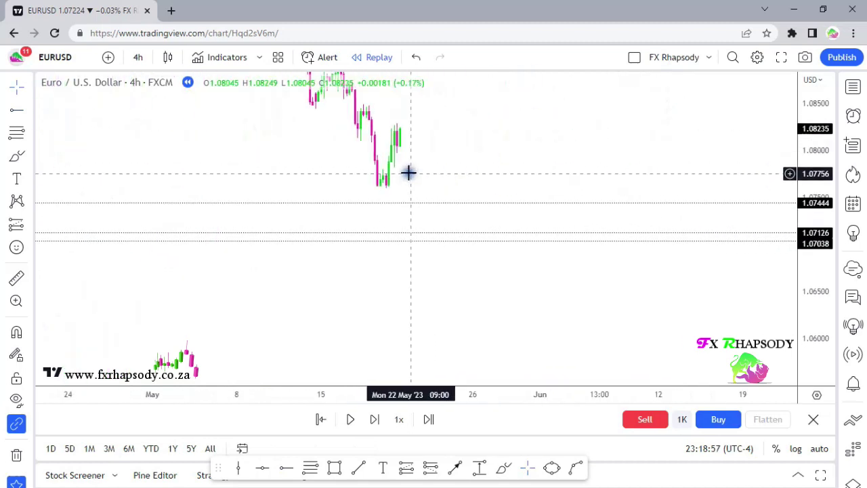
scroll(374, 253, "up", 2)
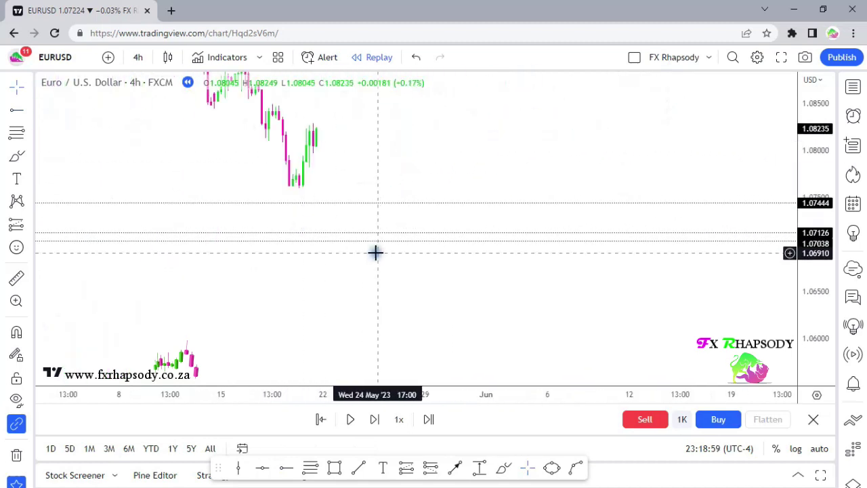
left_click_drag(335, 169, 429, 207)
scroll(429, 207, "up", 3)
left_click_drag(393, 147, 543, 213)
left_click_drag(815, 293, 806, 230)
scroll(590, 277, "up", 2)
left_click_drag(451, 273, 565, 237)
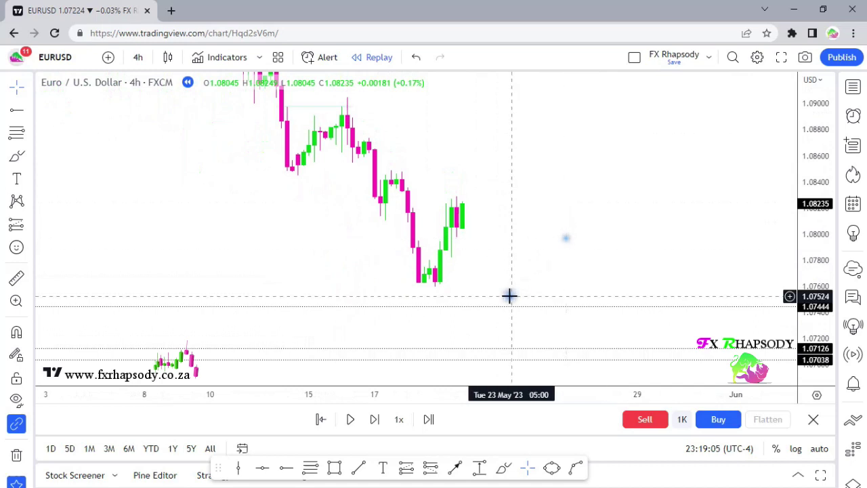
left_click_drag(528, 204, 506, 181)
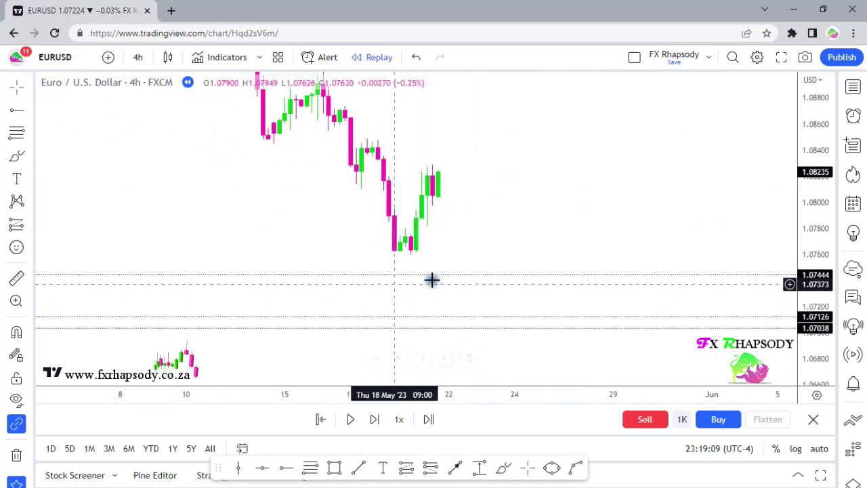
scroll(408, 215, "up", 2)
left_click_drag(408, 216, 546, 263)
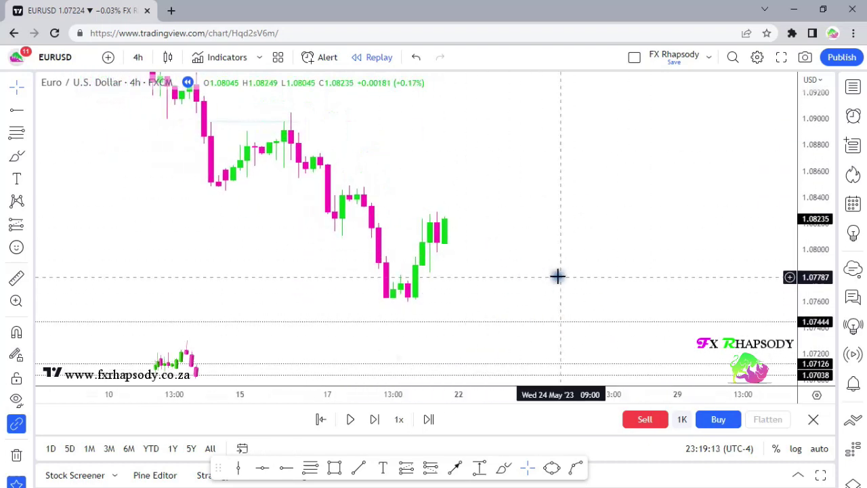
scroll(502, 264, "up", 1)
scroll(444, 271, "up", 1)
left_click_drag(413, 236, 441, 211)
- Advance the bar replay candle by candle through 22 May and into the sell-off on 23 May
key("shift+Right")
key("shift+Right")
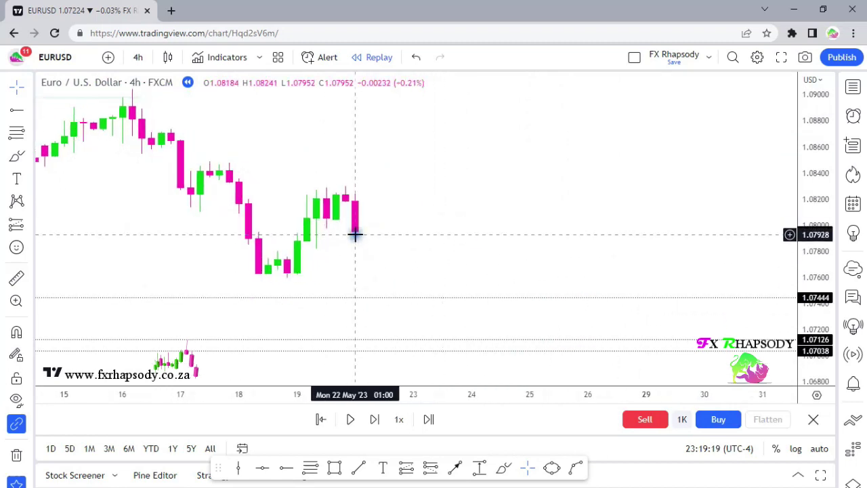
key("shift+Right")
key("shift+Right")
key("shift+Right")
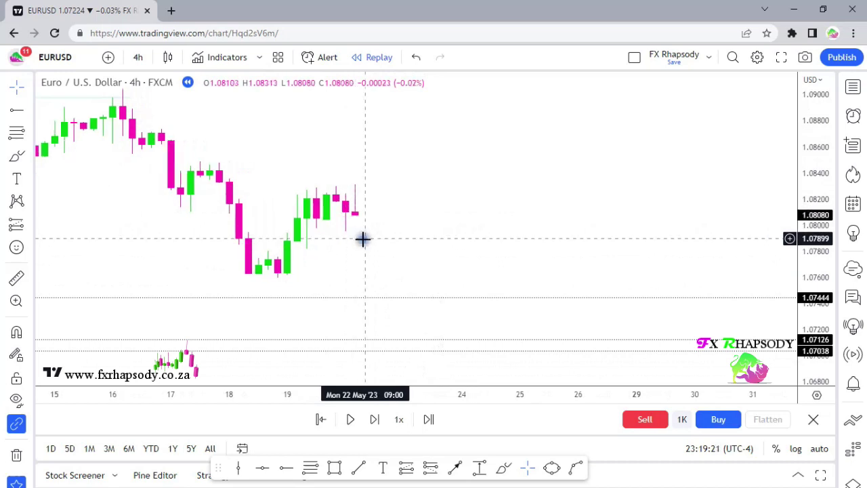
key("shift+Right")
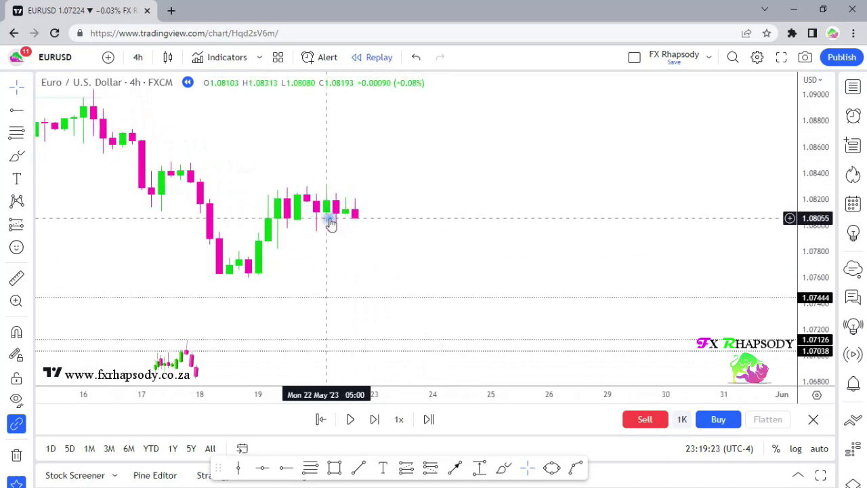
key("shift+Right")
key("shift+Right")
key("shift+Right")
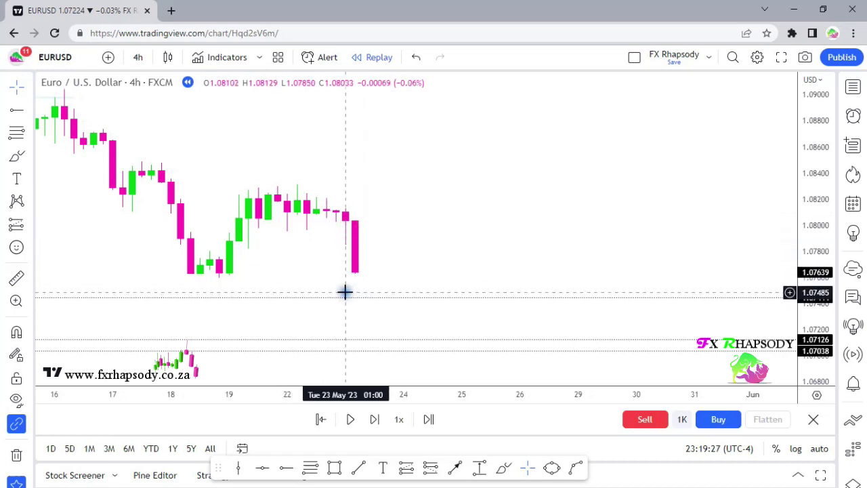
key("shift+Right")
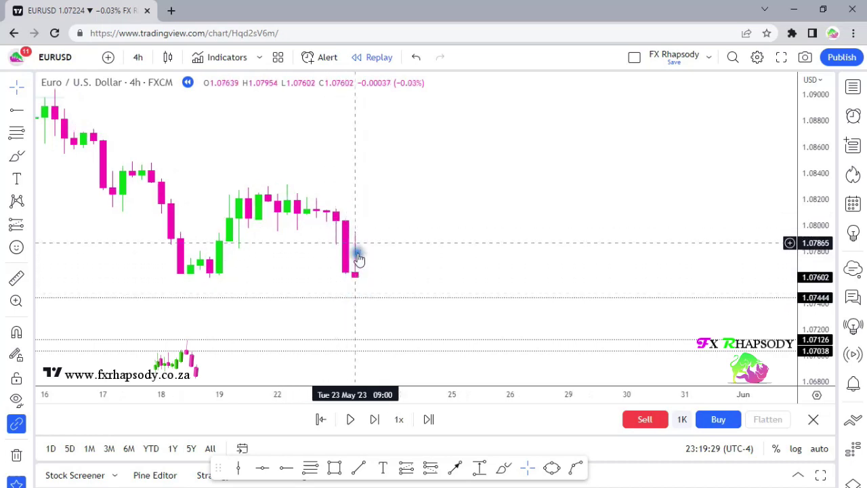
key("shift+Right")
- Continue the bar replay through 24 May until price reaches the 1.07444 ray
left_click_drag(381, 257, 396, 235)
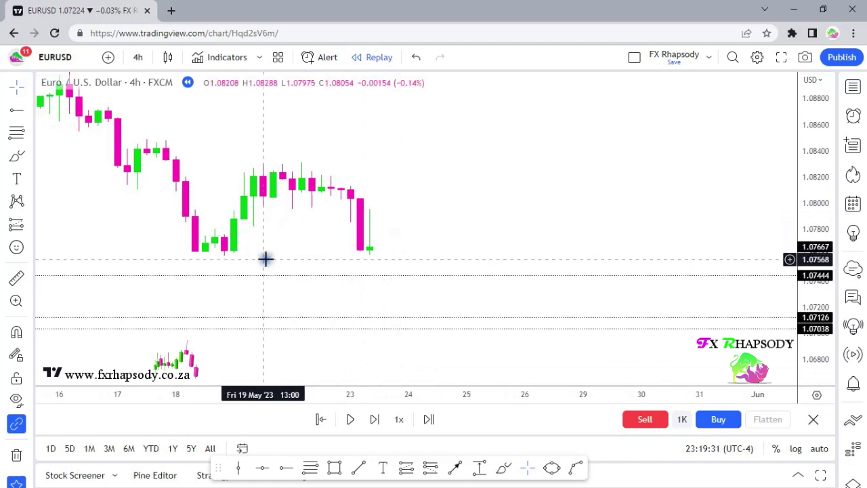
key("shift+Right")
key("shift+Right")
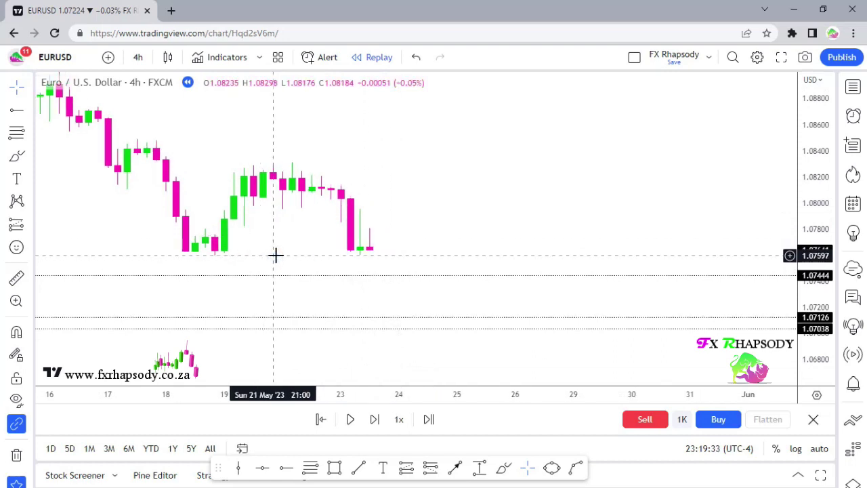
key("shift+Right")
key("shift+Right")
key("shift+Right")
key("shift+Right")
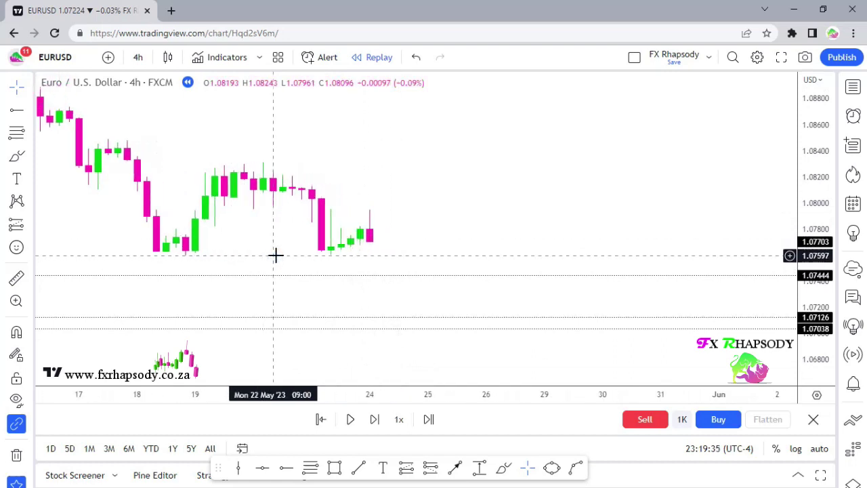
key("shift+Right")
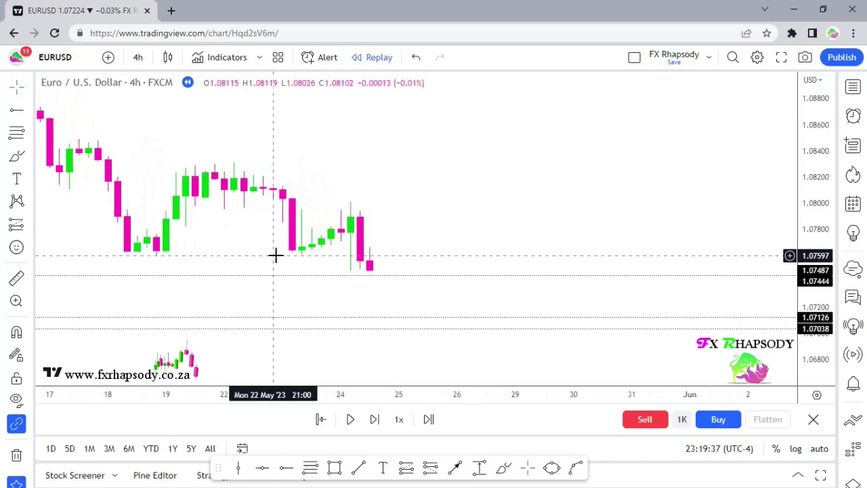
key("shift+Right")
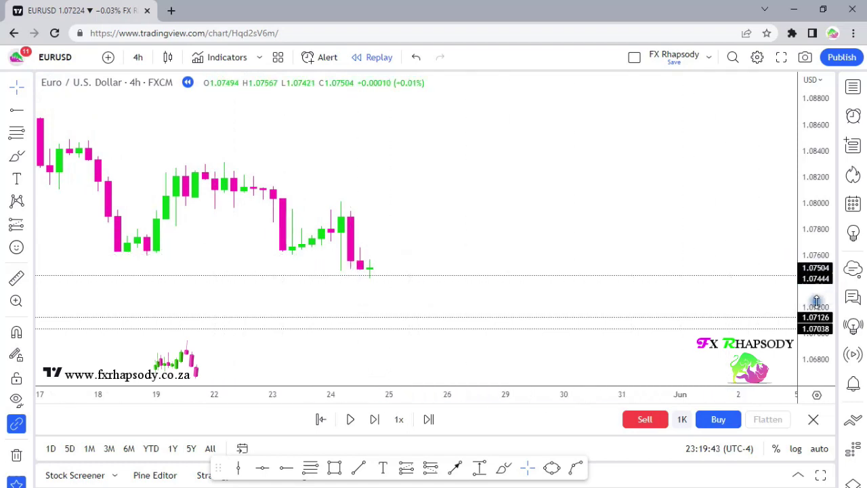
- Draw a Fibonacci retracement from the 22 May swing high, about 1.0831, down to the 23 May low, about 1.0761
left_click_drag(816, 301, 800, 205)
left_click_drag(429, 172, 495, 192)
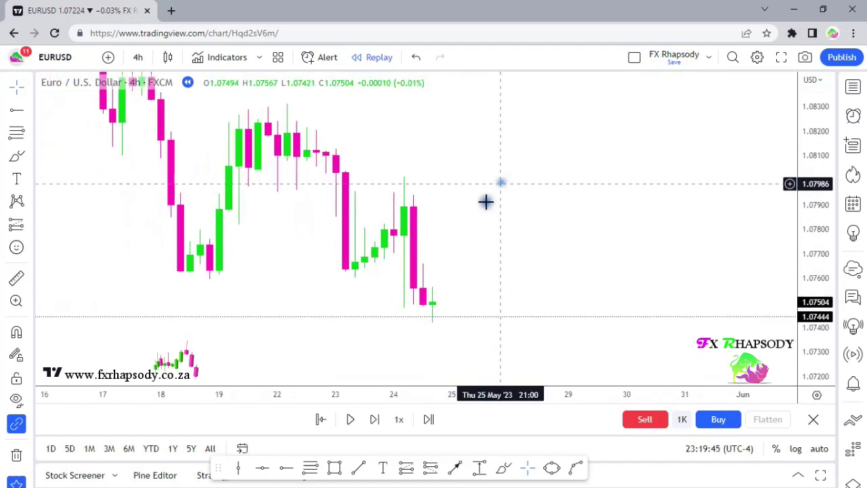
left_click(308, 467)
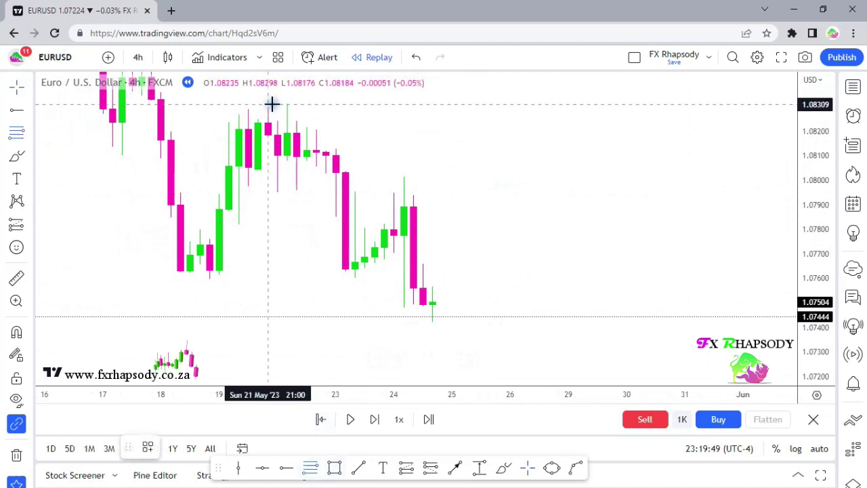
mouse_move(269, 103)
left_mouse_down()
mouse_move(465, 182)
mouse_move(470, 269)
mouse_move(479, 275)
left_mouse_up()
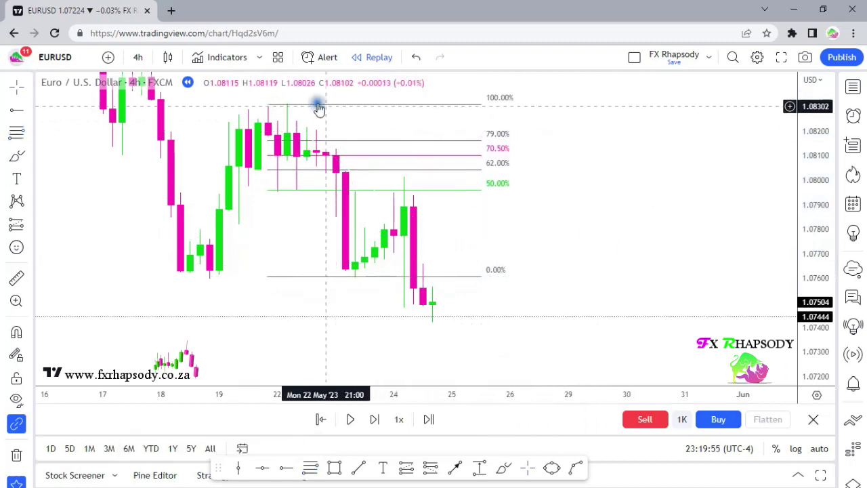
left_click(430, 169)
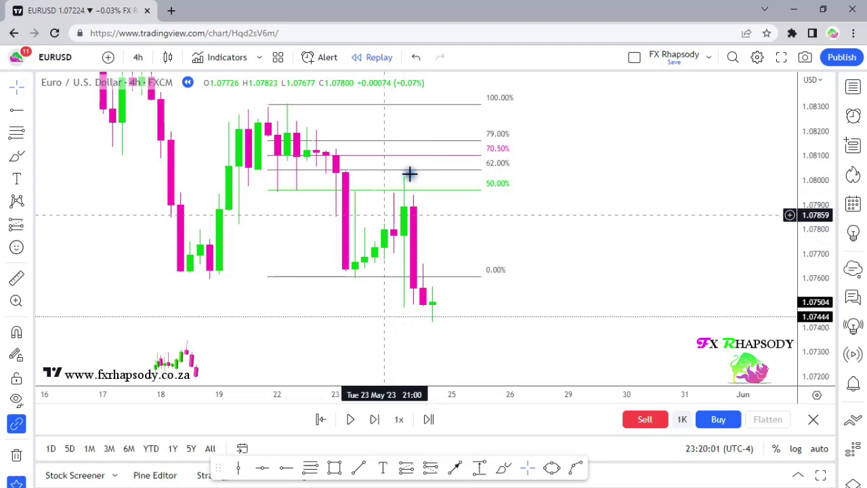
- Step the bar replay forward through 25 May, past price reaching the 1.07126 ray
left_click_drag(625, 273, 602, 238)
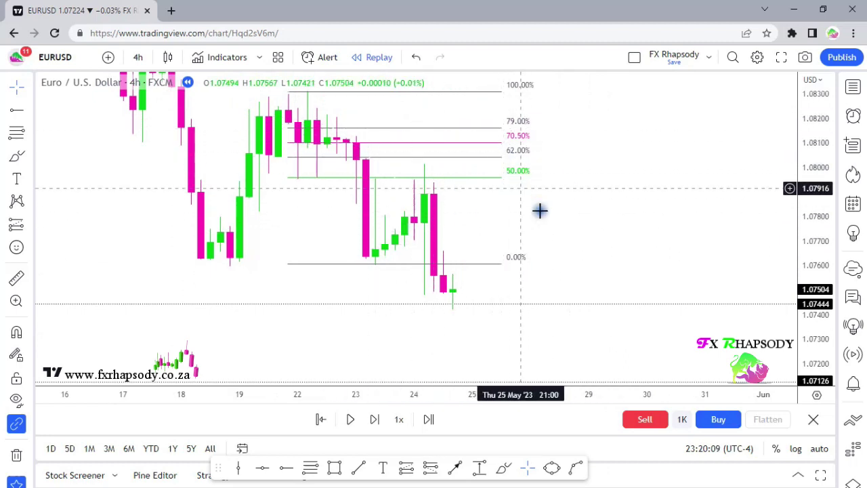
key("shift+Right")
left_click_drag(567, 274, 588, 172)
left_click_drag(587, 339, 503, 393)
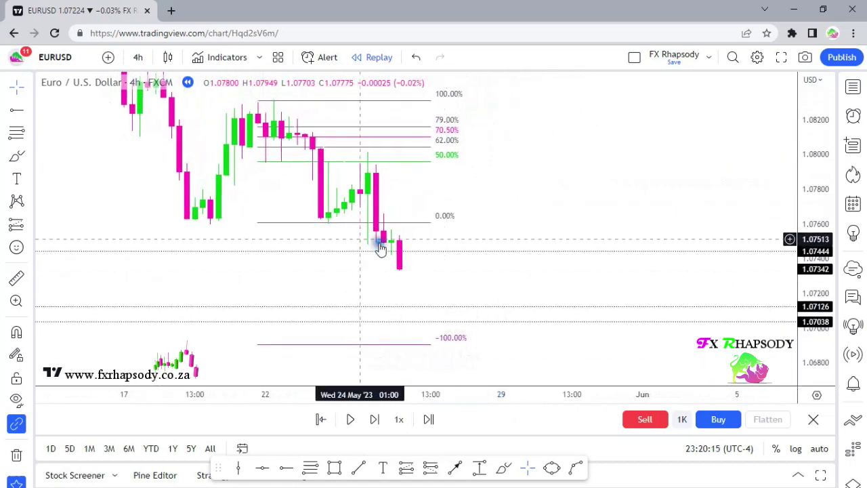
key("shift+Right")
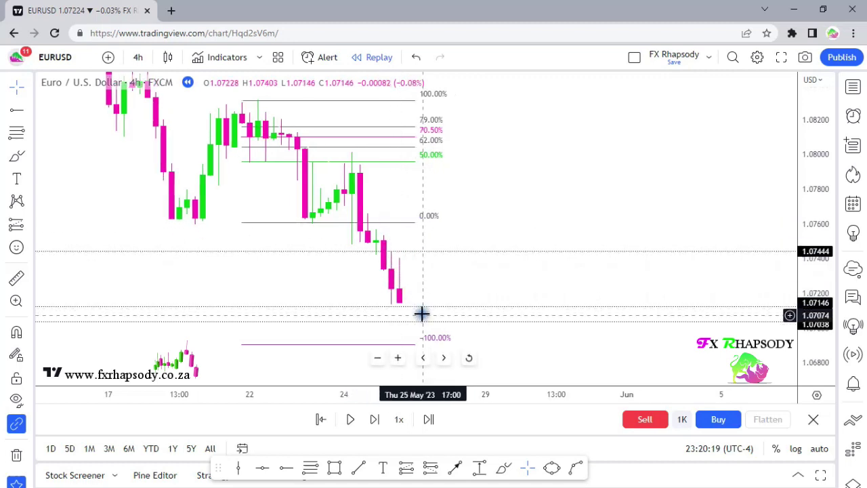
key("shift+Right")
key("shift+Right")
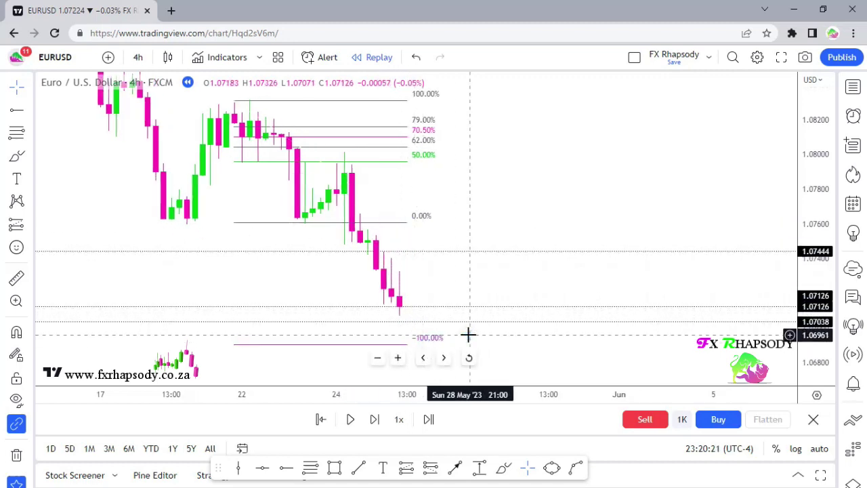
key("shift+Right")
key("shift+Right")
key("shift+Right")
key("shift+Right")
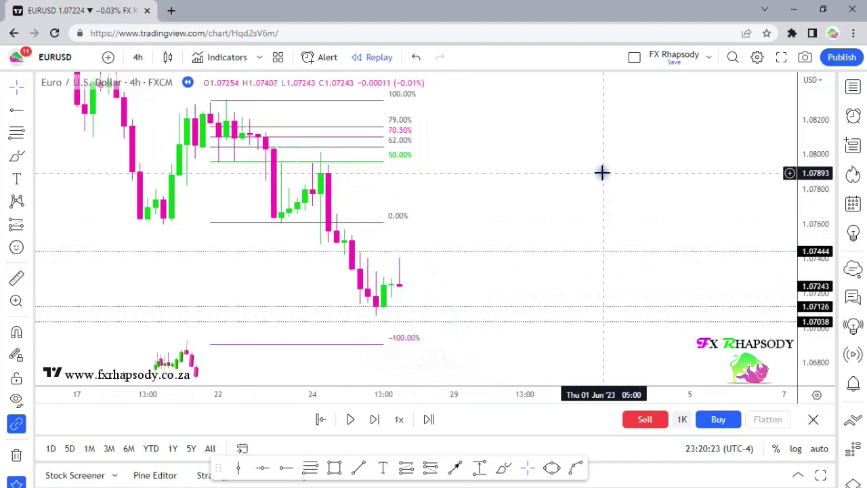
- Step the 4h bar replay forward into 26 May until price reaches the 1.07038 ray
key("shift+Right")
key("shift+Right")
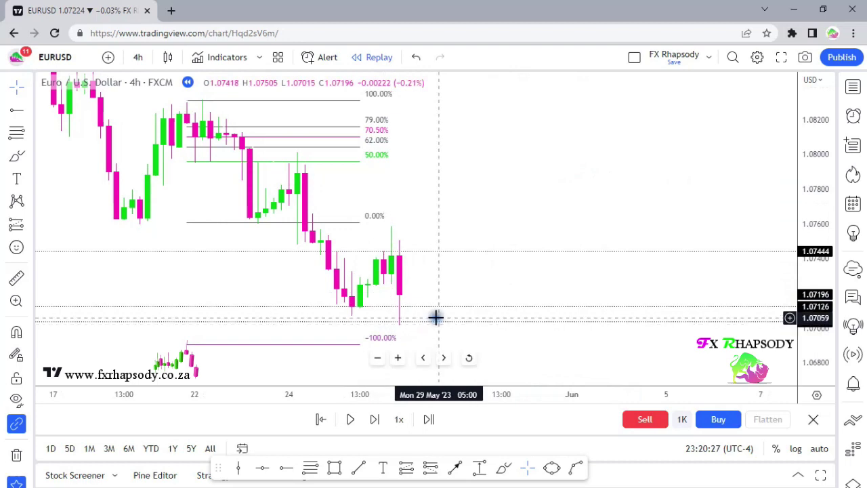
key("shift+Right")
left_click_drag(453, 228, 185, 224)
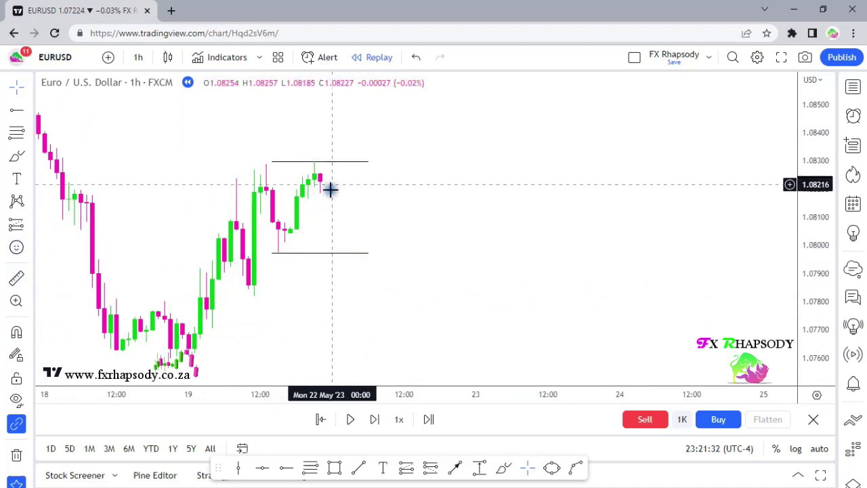
- Examine the 1h range between the two black lines relative to the 1.07444, 1.07126 and 1.07038 rays
left_click_drag(499, 330, 490, 305)
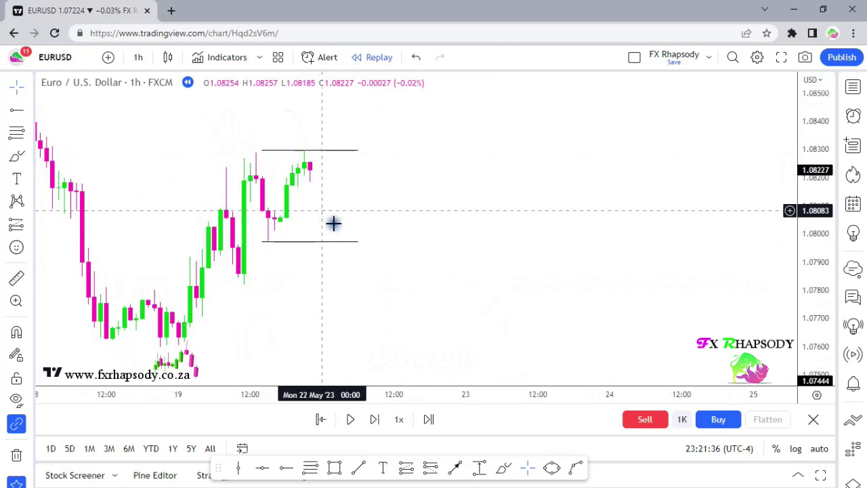
left_click_drag(435, 325, 447, 145)
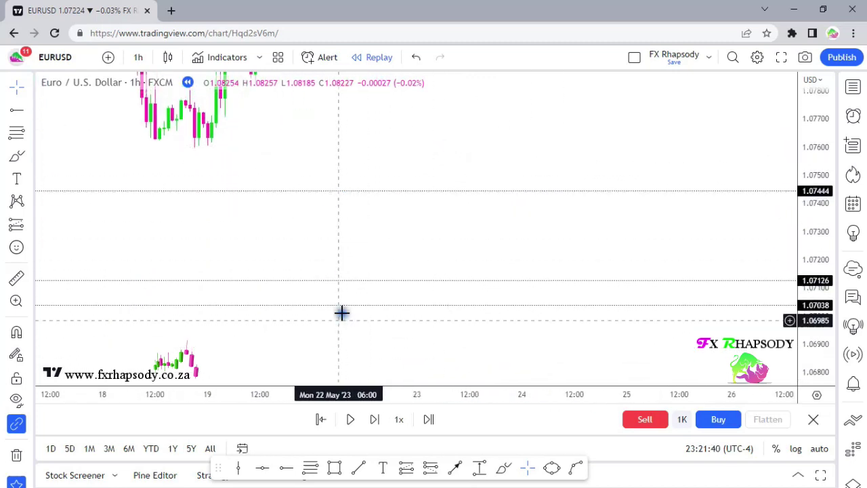
scroll(315, 149, "up", 2)
left_click_drag(315, 149, 515, 317)
mouse_move(384, 357)
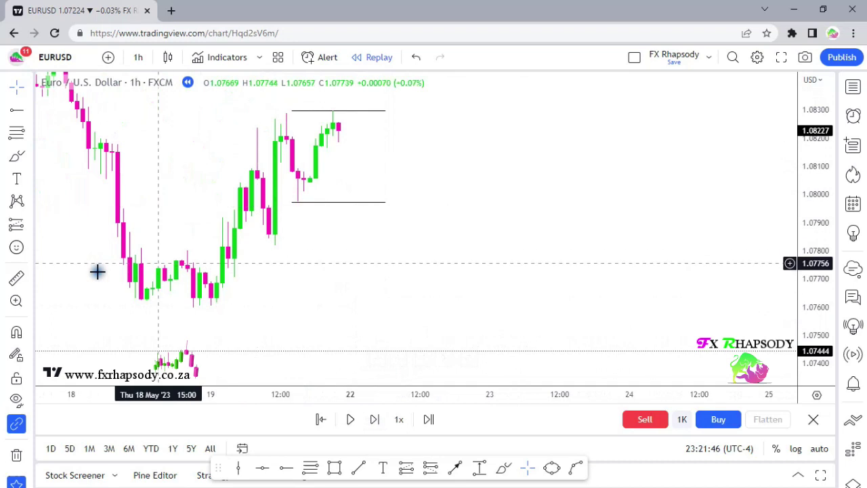
left_click_drag(513, 293, 393, 270)
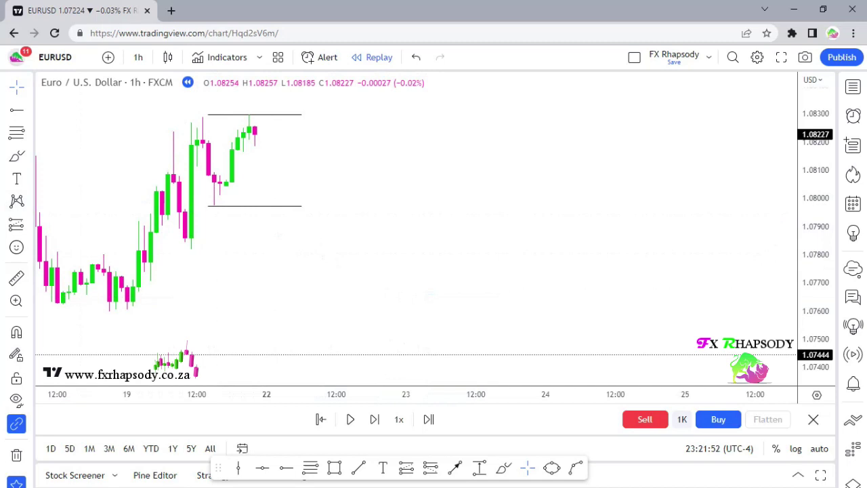
left_click_drag(439, 241, 437, 256)
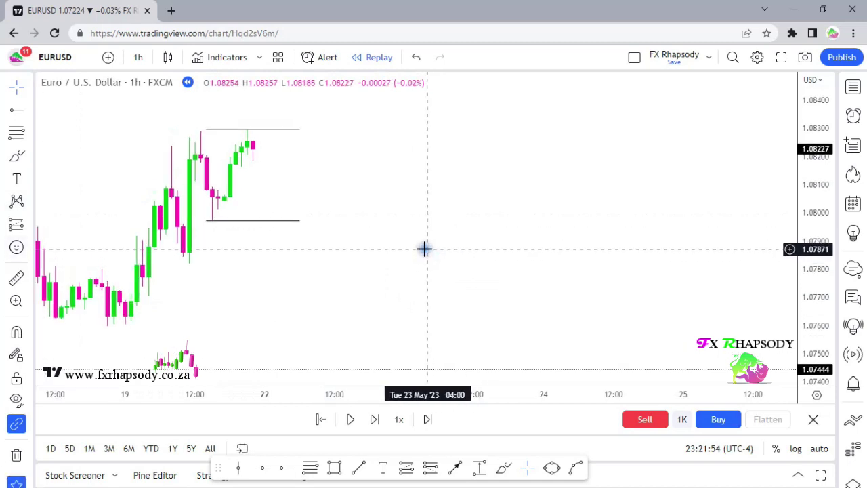
- Step the 1h bar replay forward to 22 May 04:00, past price dipping below the range's lower line
key("shift+Right")
key("shift+Right")
key("shift+Right")
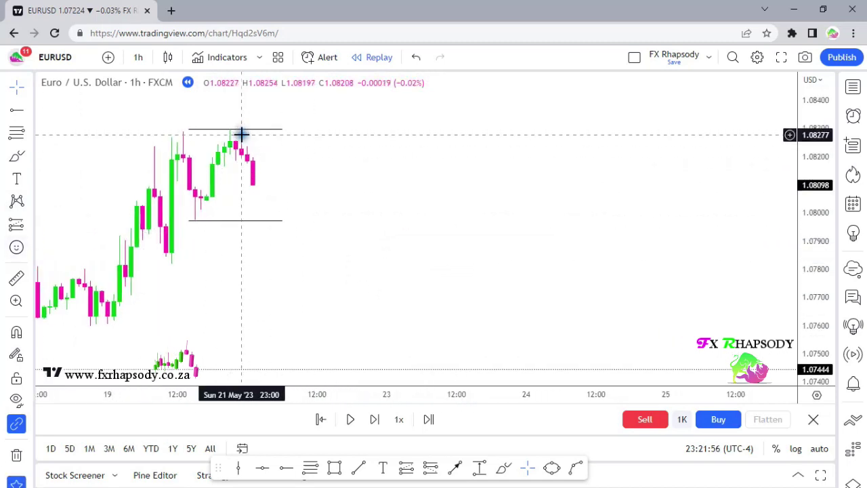
key("shift+Right")
key("shift+Right")
key("shift+Right")
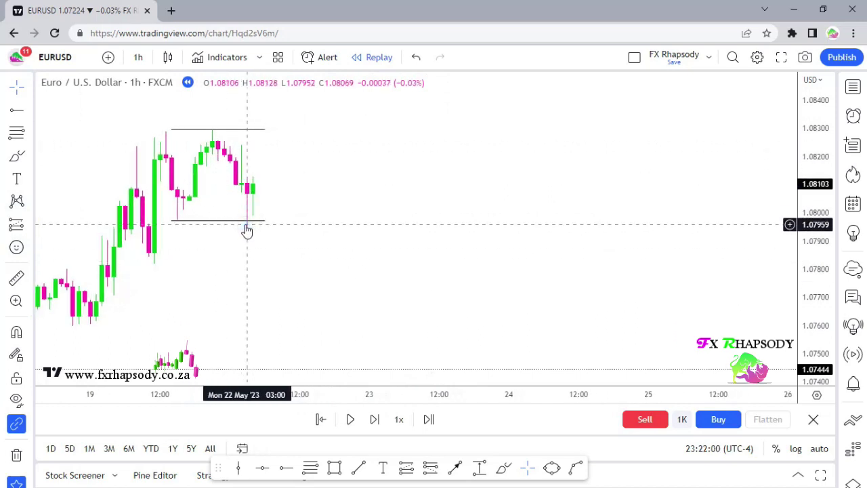
- Continue the 1h replay to 22 May 10:00, past price rising above the range's upper line
key("shift+Right")
key("shift+Right")
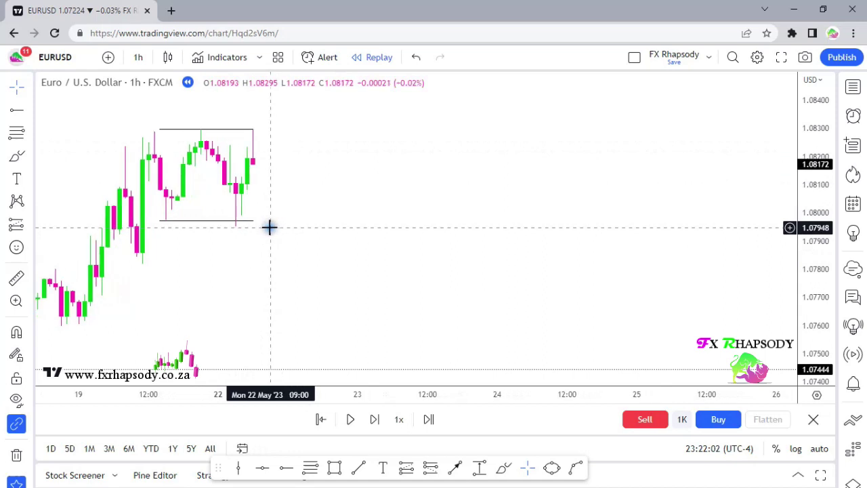
key("shift+Right")
key("shift+Right")
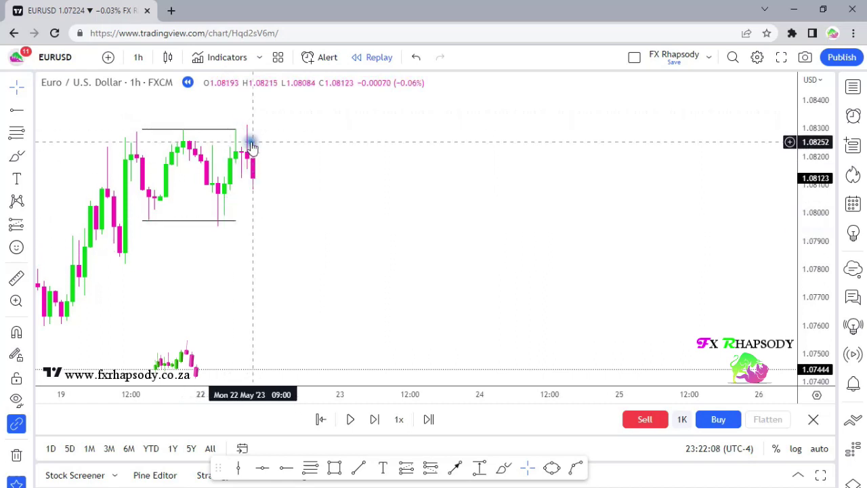
key("shift+Right")
key("shift+Right")
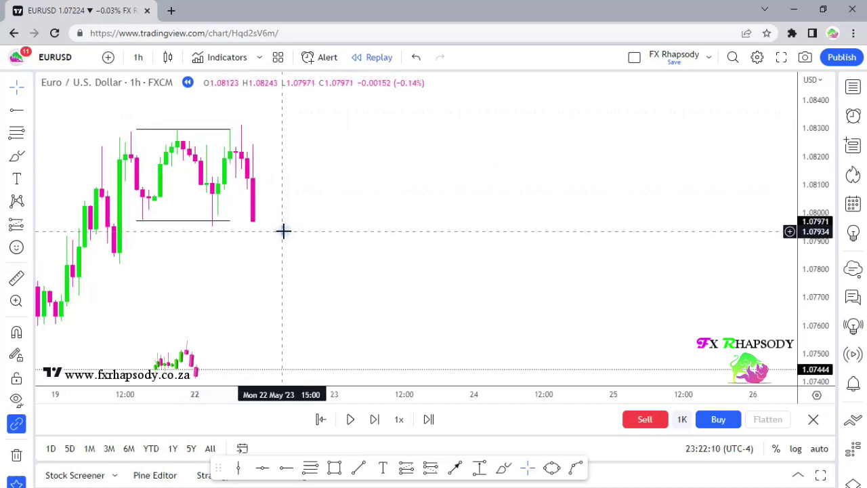
- Advance the 1h replay candle by candle through the afternoon of 22 May, up to about 17:00
key("shift+Right")
key("shift+Right")
key("shift+Right")
key("shift+Right")
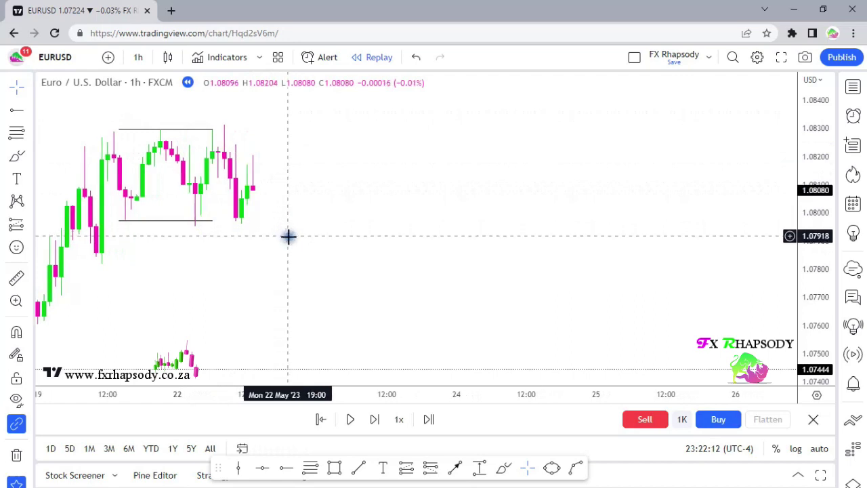
key("shift+Right")
key("shift+Right")
key("shift+Right")
key("shift+Right")
key("shift+Right")
key("shift+Right")
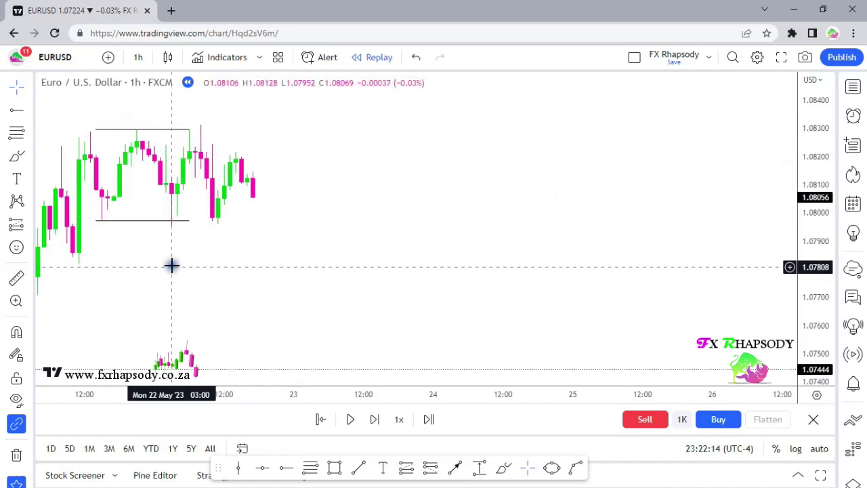
- Advance the 1h replay into 23 May until price drops below the range's lower line to about 1.0785
key("shift+Right")
key("shift+Right")
key("shift+Right")
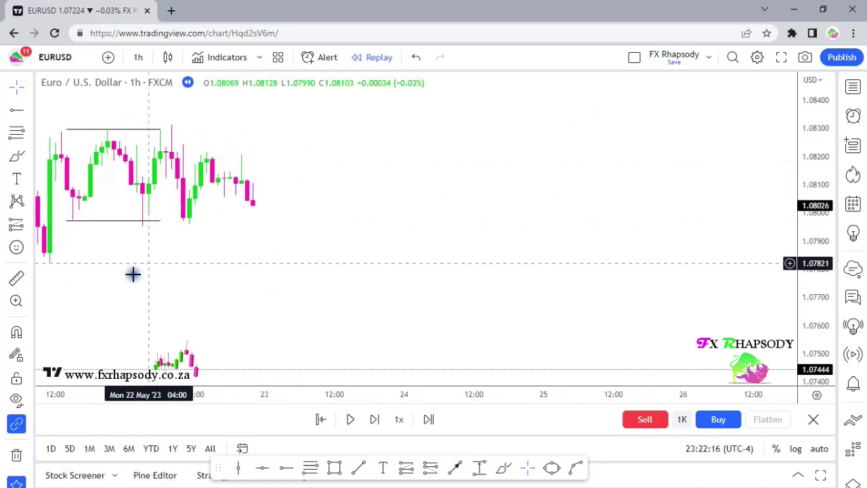
key("shift+Right")
key("shift+Right")
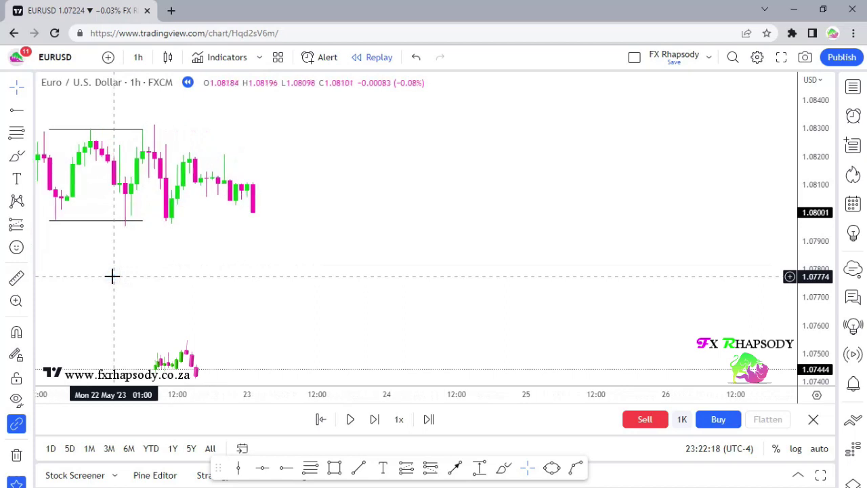
key("shift+Right")
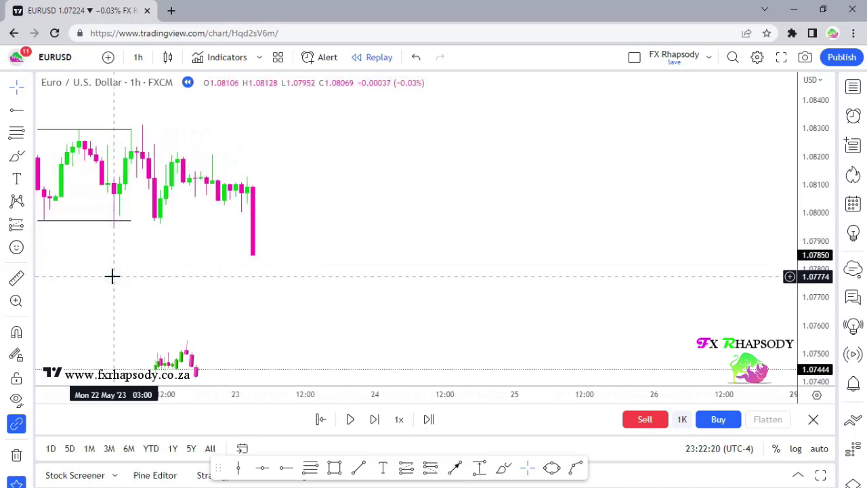
- Measure the height of the range from the upper black line down to the lower one, then clear the measurement
left_click_drag(170, 263, 217, 275)
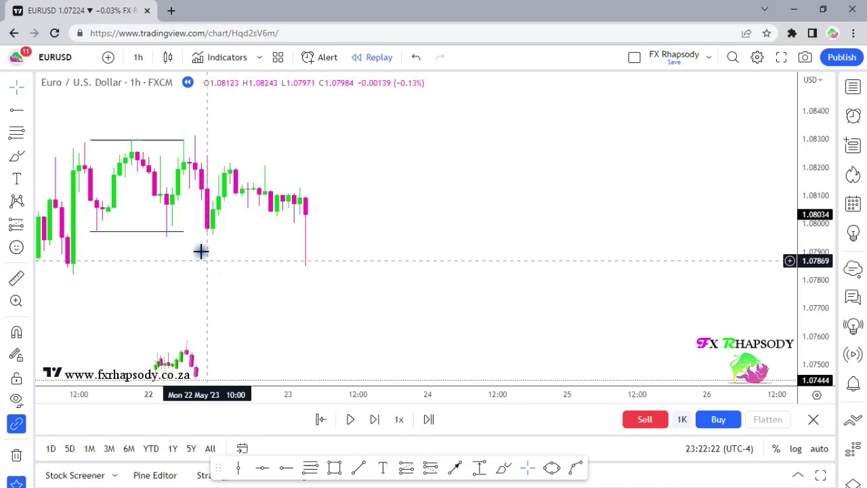
left_click(16, 278)
left_click(195, 139)
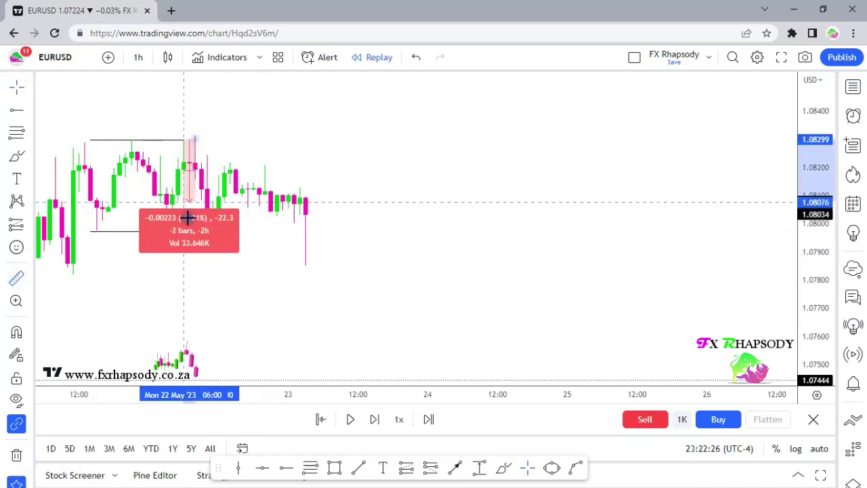
left_click(188, 232)
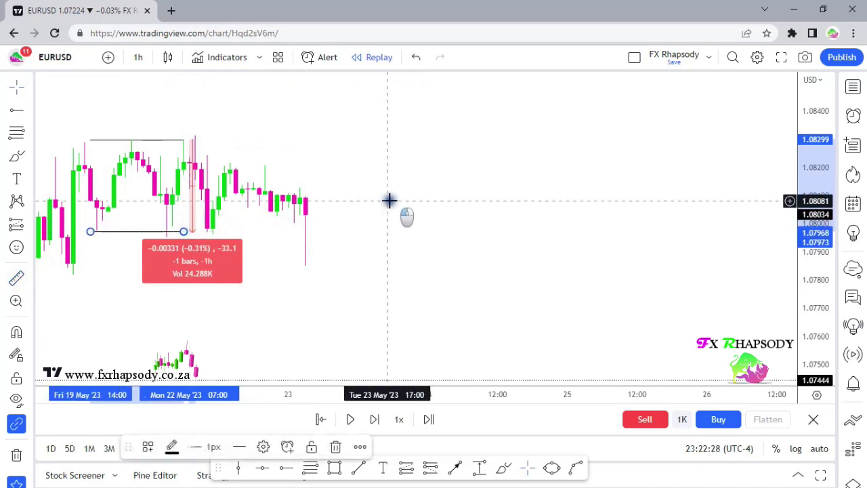
left_click(389, 200)
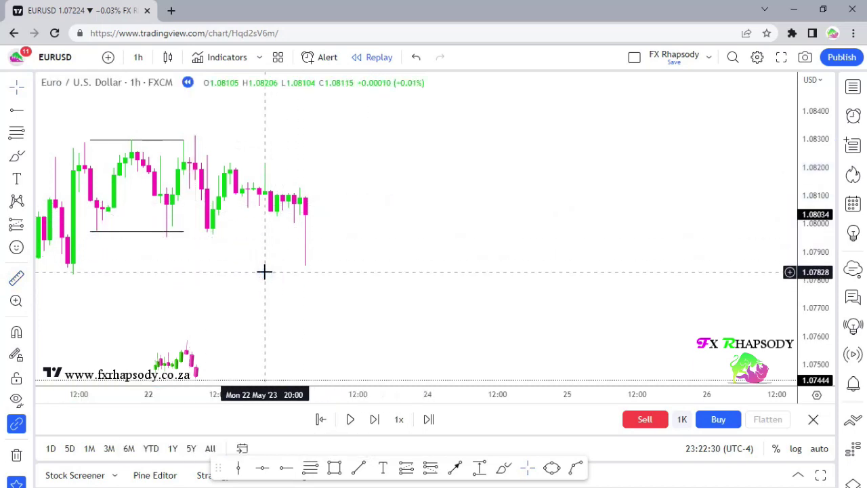
- Step the 1h replay through the 23 May sell-off until price reaches about 1.0770
key("shift+Right")
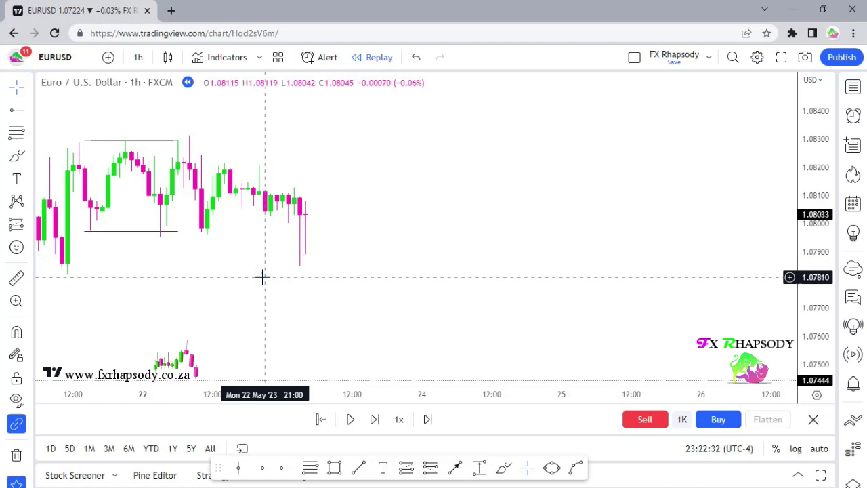
key("shift+Right")
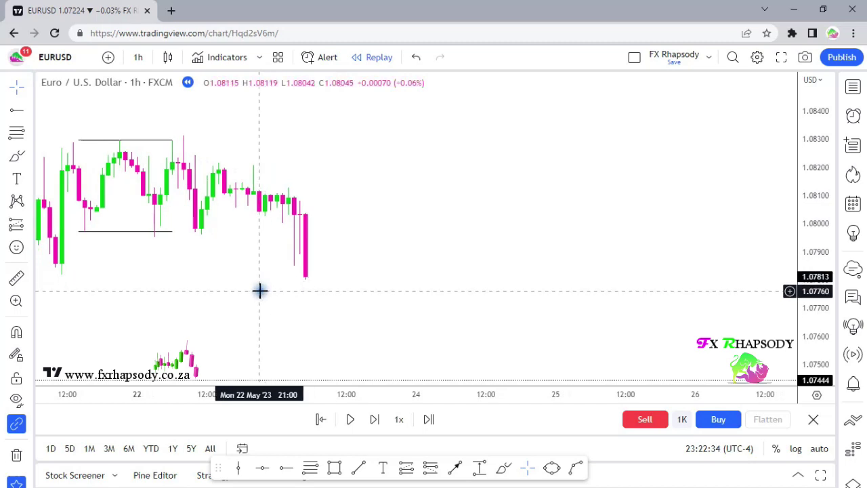
key("shift+Right")
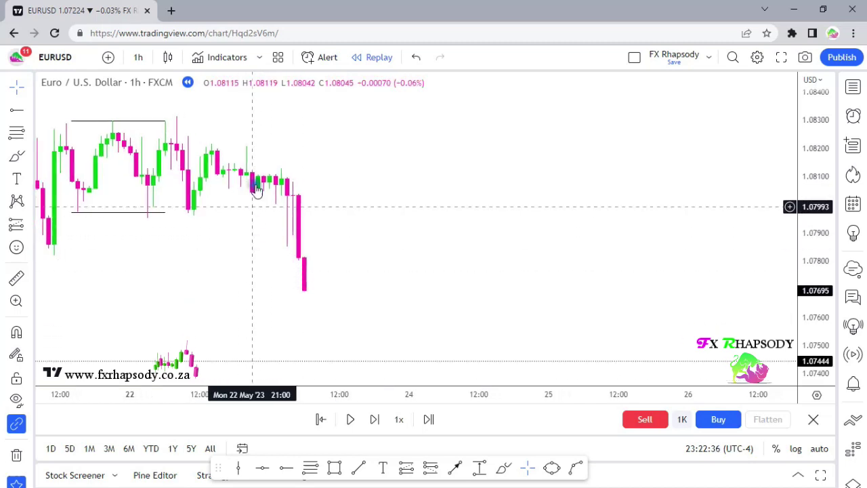
key("shift+Right")
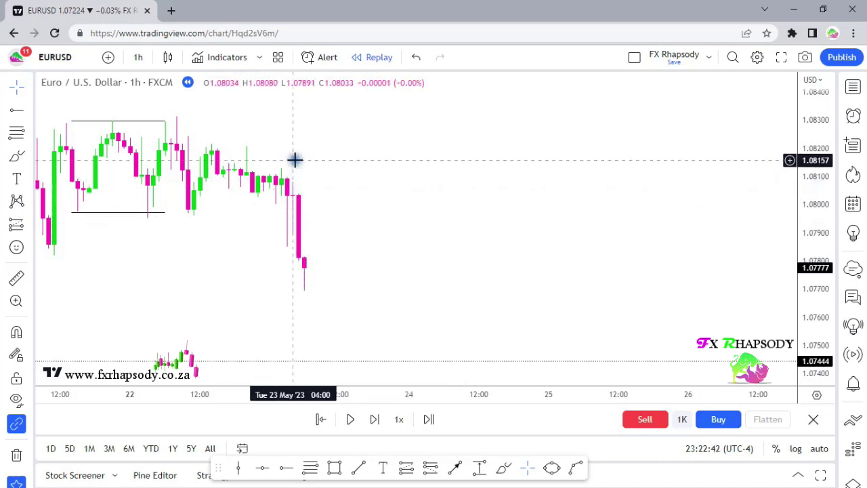
- Draw a Fibonacci retracement from the 23 May high at 1.08130 down to about 1.0803
left_click(310, 467)
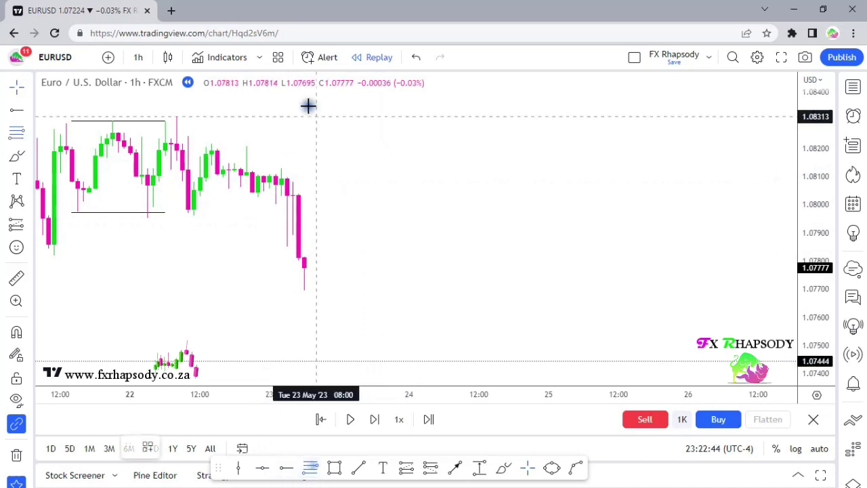
left_click(269, 167)
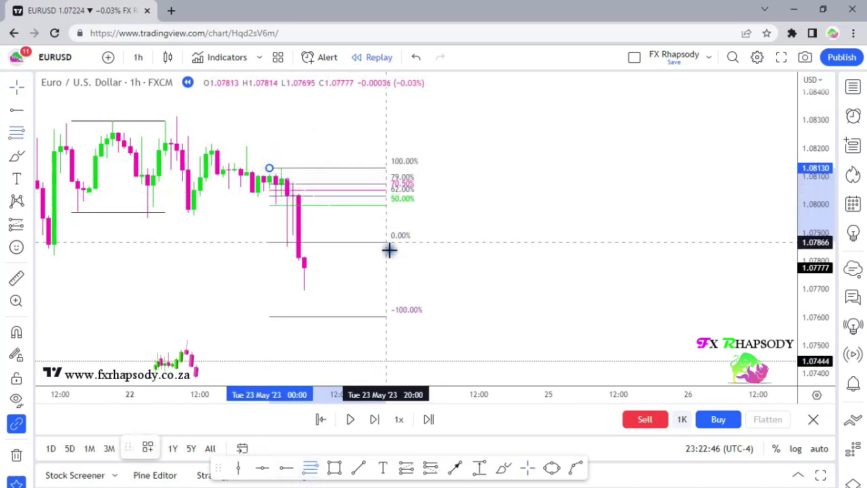
left_click(403, 191)
- Step the 1h replay to 23 May 10:00 and move the Fibonacci's 0% end down to the new low, about 1.0763
key("shift+Right")
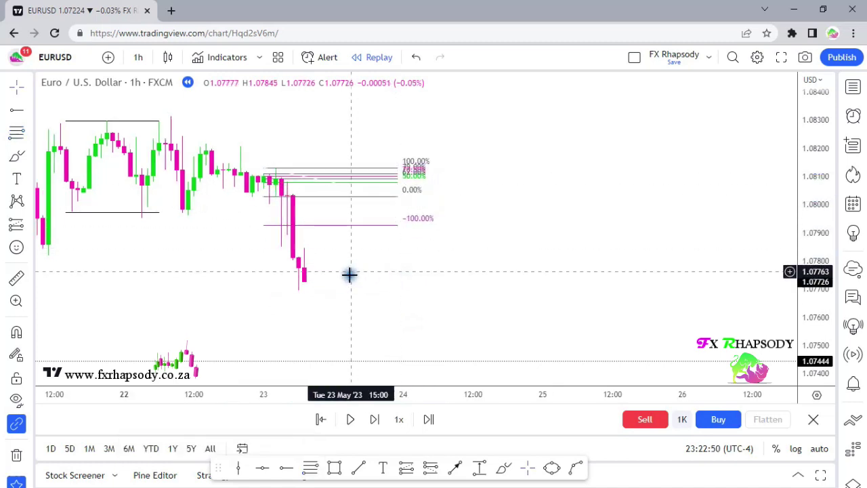
key("shift+Right")
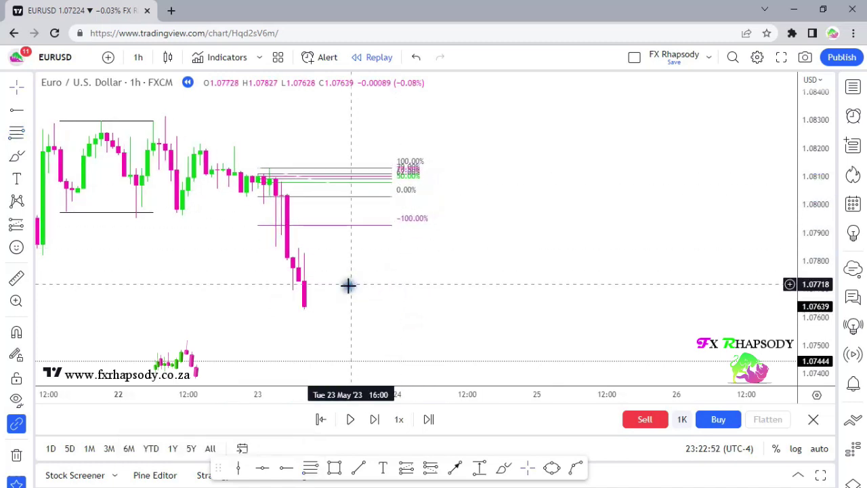
key("shift+Right")
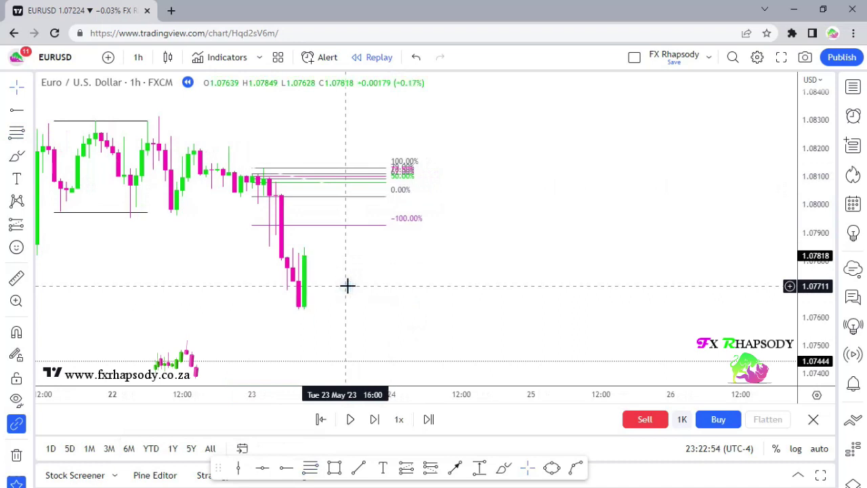
key("shift+Right")
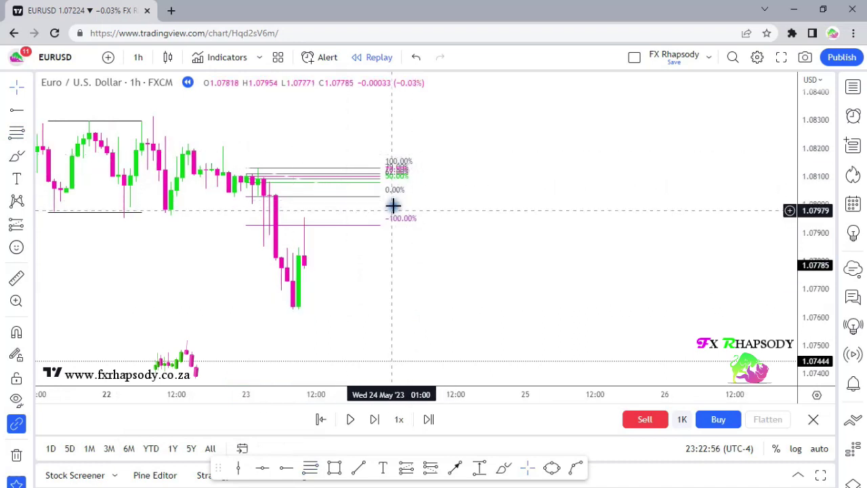
mouse_move(383, 197)
left_mouse_down()
mouse_move(389, 257)
mouse_move(408, 310)
left_mouse_up()
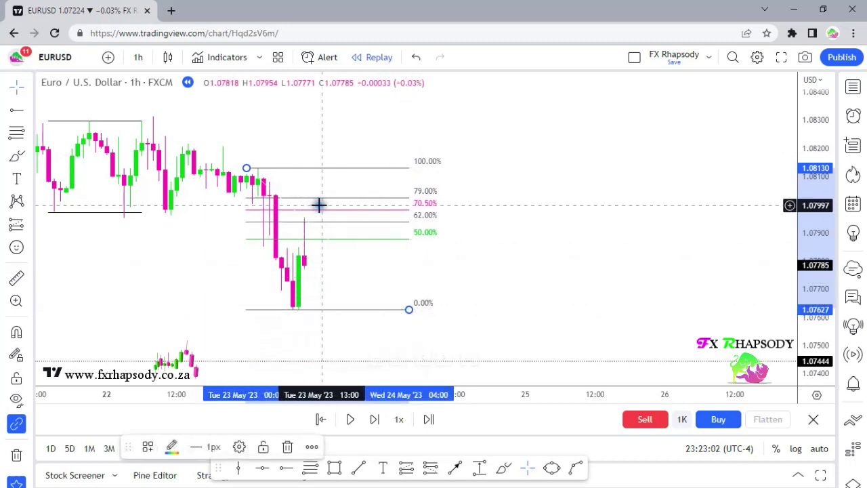
- Draw a rectangle over the 62% to 79% Fibonacci zone, from 23 May 07:00 to about 24 May 13:00
scroll(339, 248, "up", 3)
left_click_drag(310, 258, 458, 279)
scroll(407, 274, "up", 2)
left_click_drag(385, 274, 487, 291)
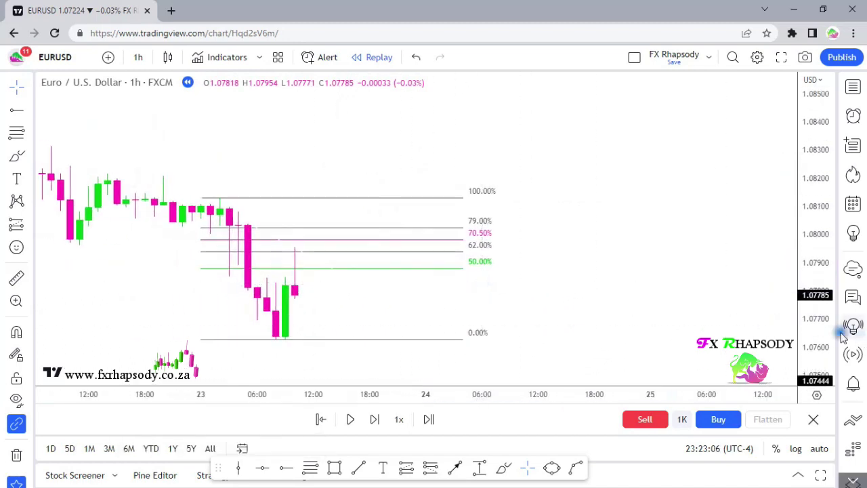
left_click_drag(820, 318, 817, 302)
left_click_drag(516, 265, 517, 244)
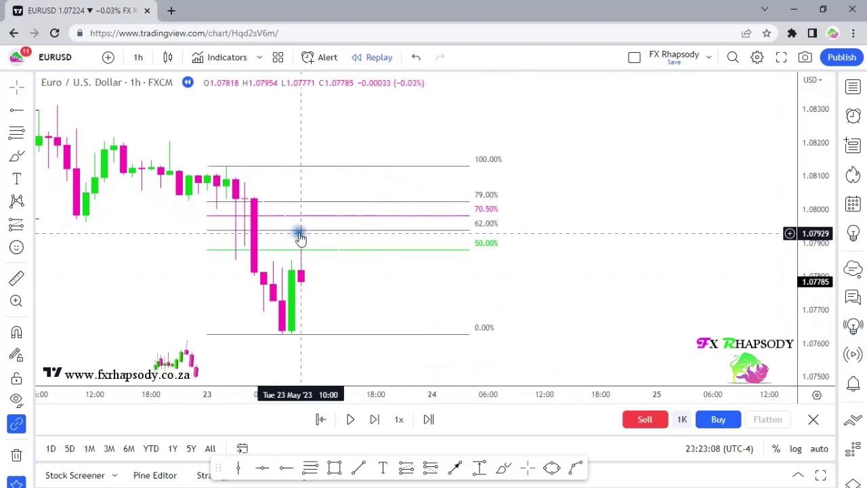
left_click(332, 472)
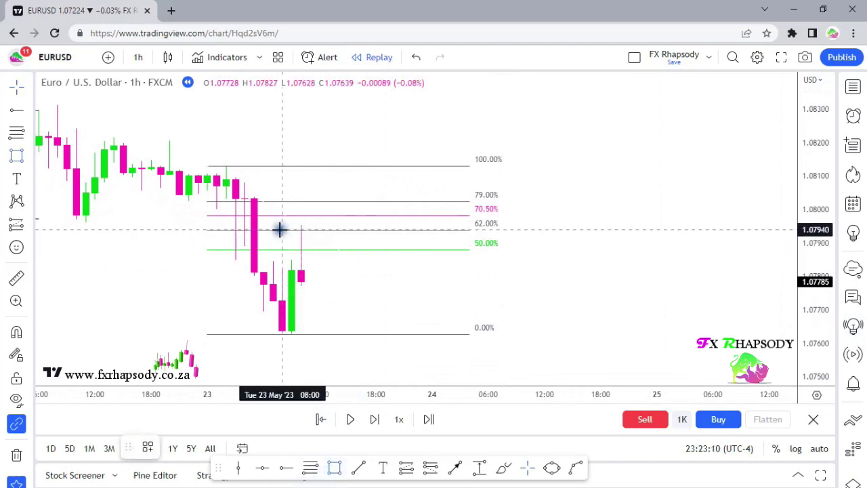
left_click_drag(291, 232, 365, 217)
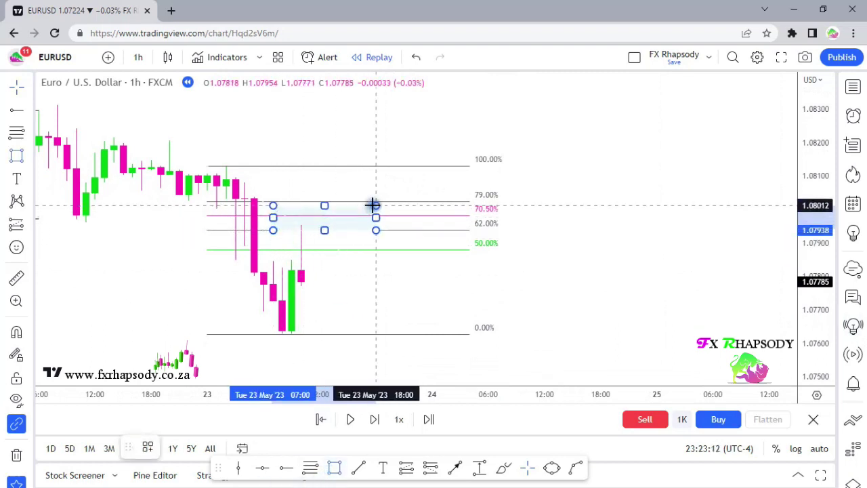
left_click(534, 275)
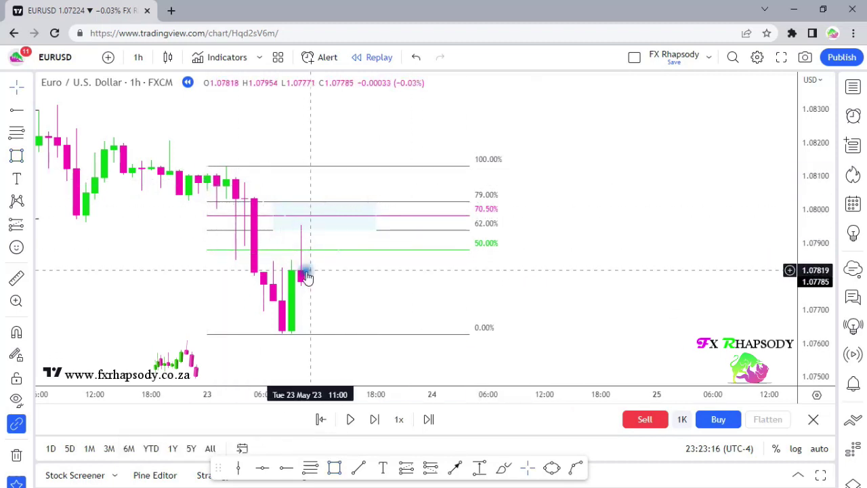
left_click_drag(376, 217, 554, 227)
left_click(555, 310)
- Step the 1h replay forward past the Fibonacci's 0% level to 23 May 15:00
key("shift+Right")
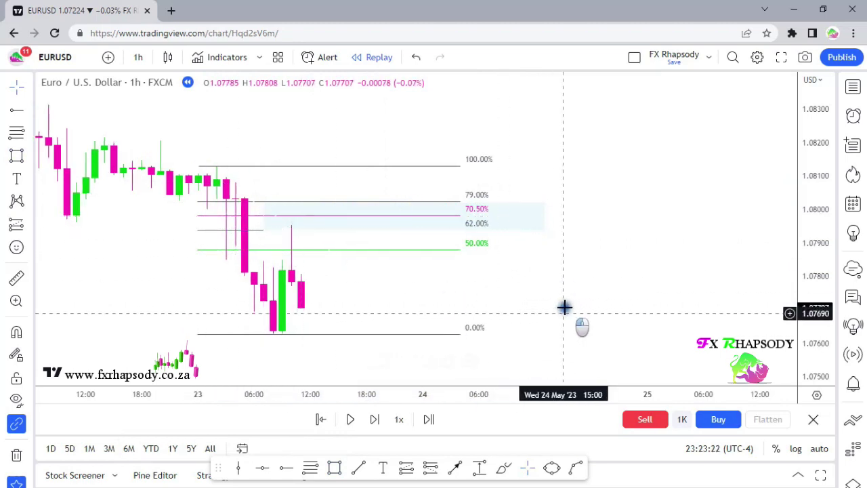
left_click_drag(565, 309, 578, 254)
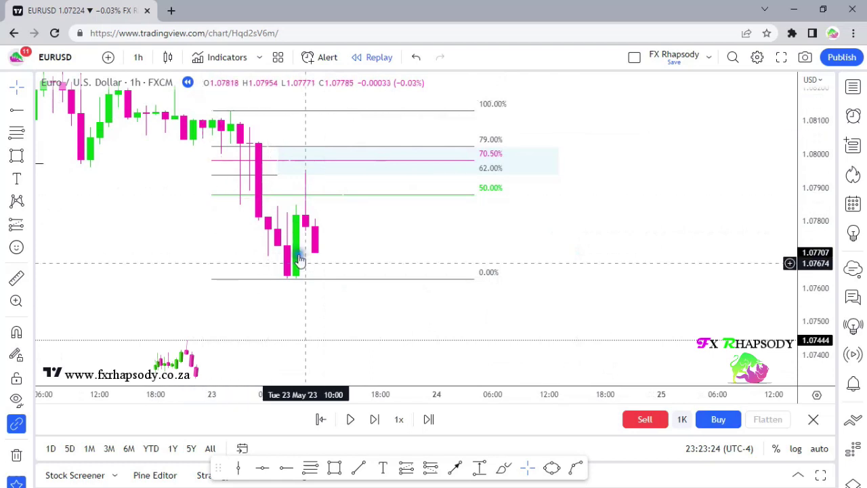
key("shift+Right")
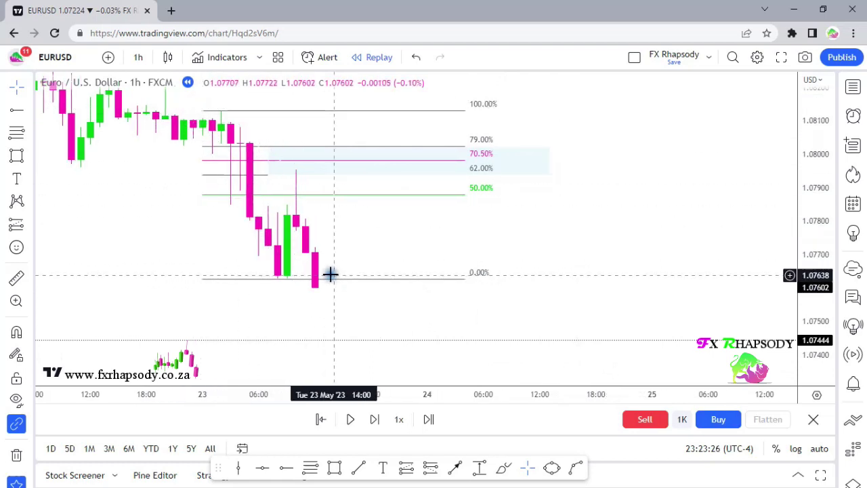
key("shift+Right")
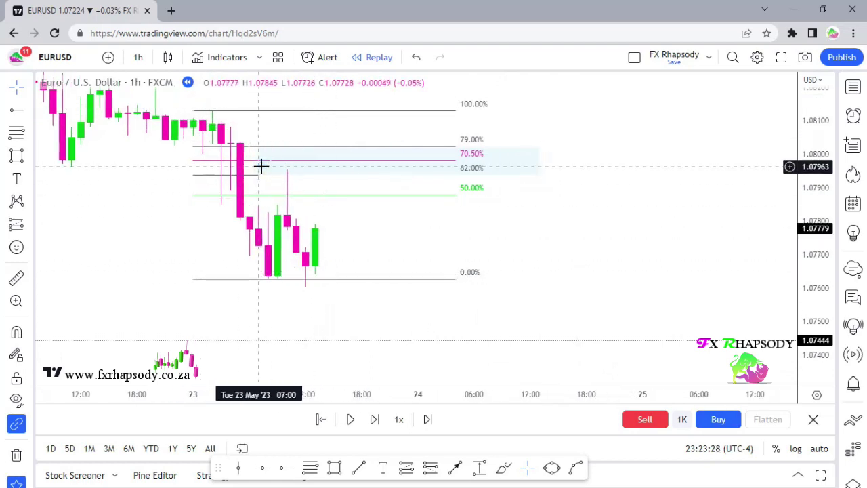
mouse_move(581, 256)
left_mouse_down()
mouse_move(526, 120)
mouse_move(570, 207)
mouse_move(575, 246)
left_mouse_up()
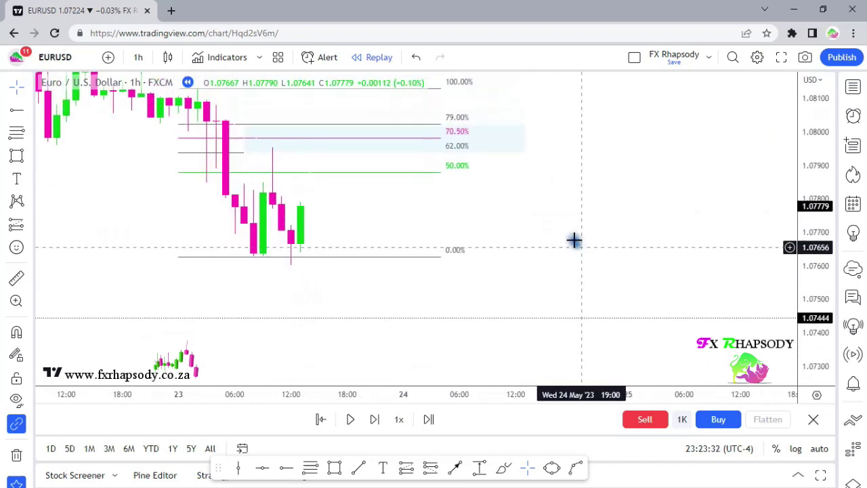
key("shift+Right")
key("shift+Right")
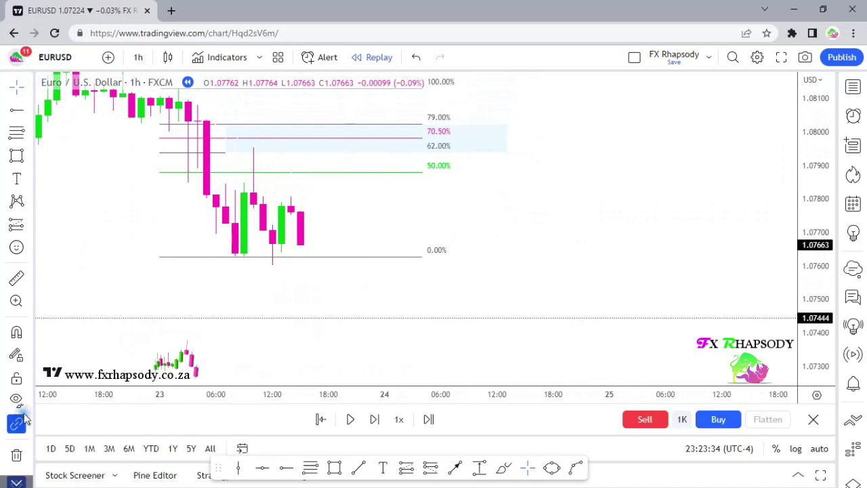
- Advance the 1h replay through the evening of 23 May, up to the 22:00 candle
key("shift+Right")
key("shift+Right")
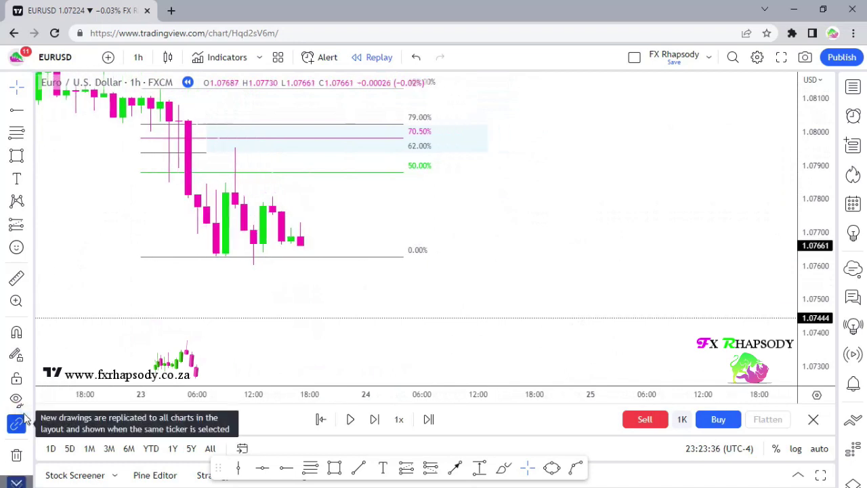
key("shift+Right")
key("shift+Right")
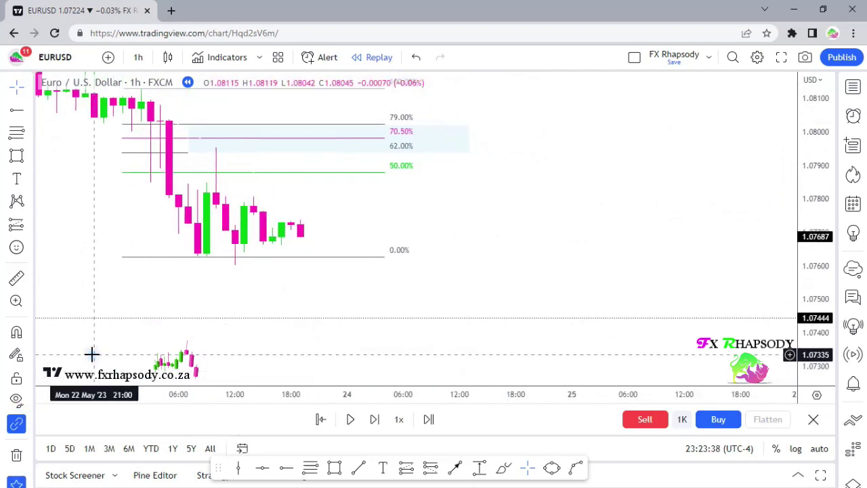
key("shift+Right")
key("shift+Right")
key("shift+Right")
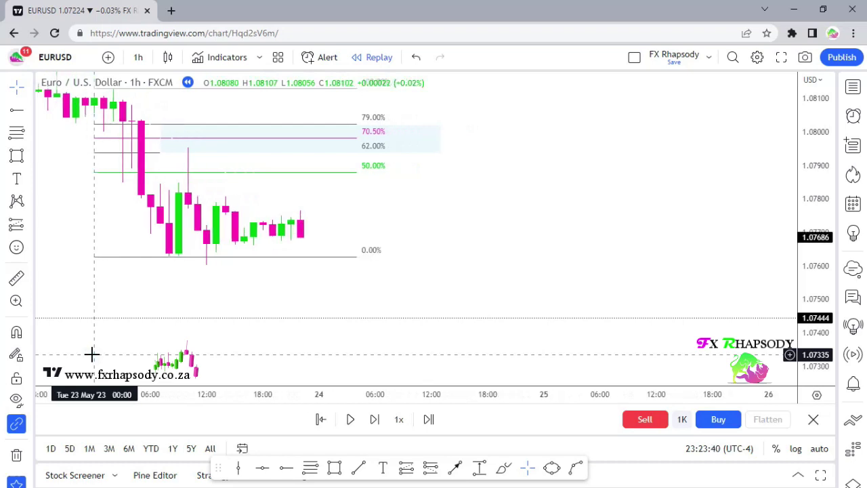
- Step the 1h replay overnight to the 24 May 07:00 candle, following the sharp drop towards the 1.07444 line
key("shift+Right")
key("shift+Right")
key("shift+Right")
key("shift+Right")
key("shift+Right")
key("shift+Right")
key("shift+Right")
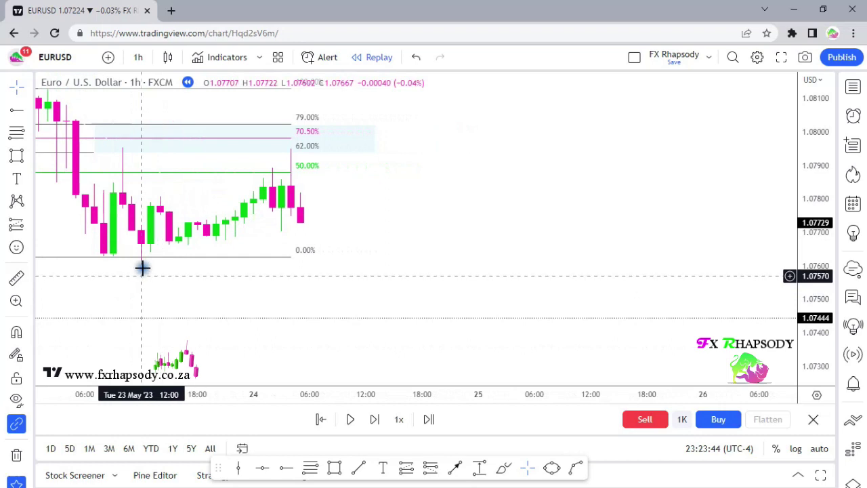
left_click_drag(140, 287, 244, 332)
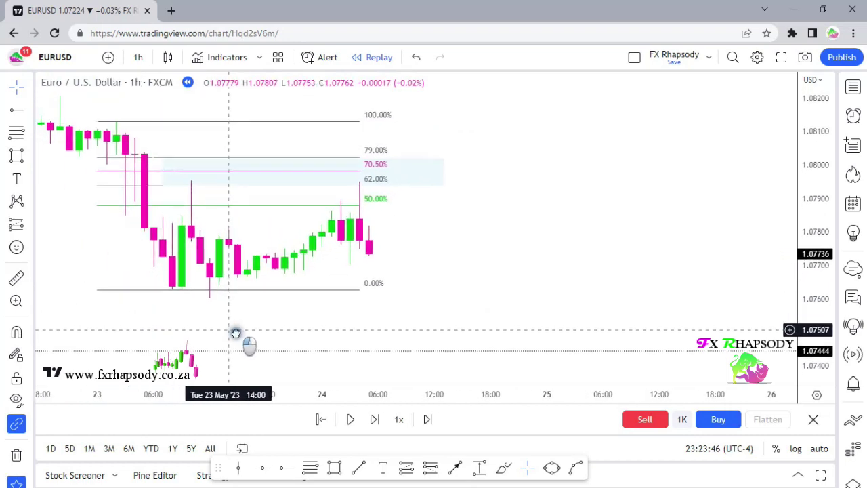
key("shift+Right")
key("shift+Right")
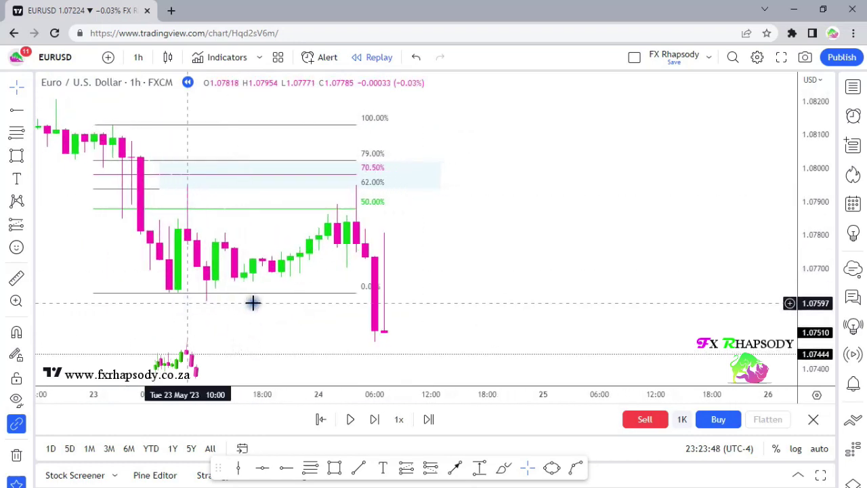
left_click_drag(621, 256, 617, 202)
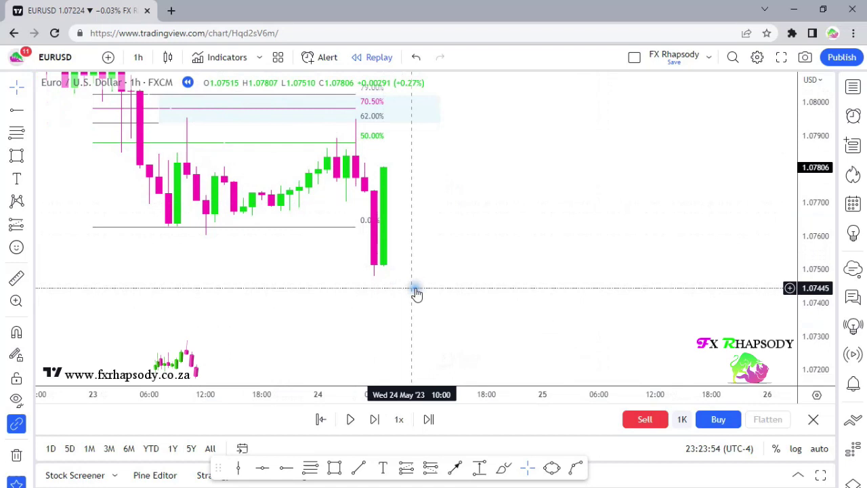
left_click_drag(501, 241, 502, 296)
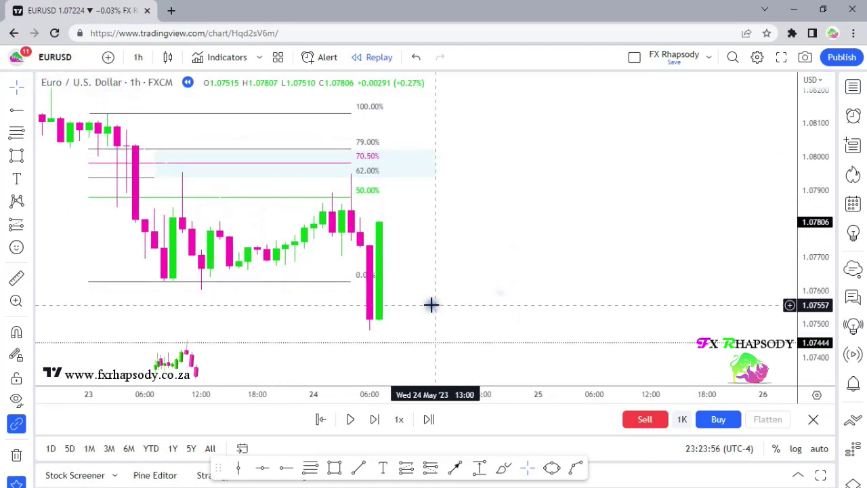
- Advance the 1h replay to 24 May 09:00, following price into and out of the rectangle on the 62% to 79% zone
key("shift+Right")
key("shift+Right")
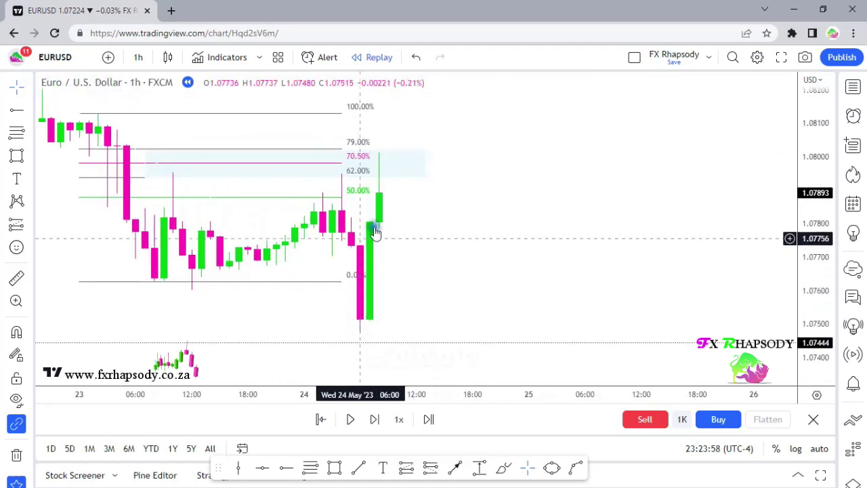
key("shift+Right")
left_click(375, 156)
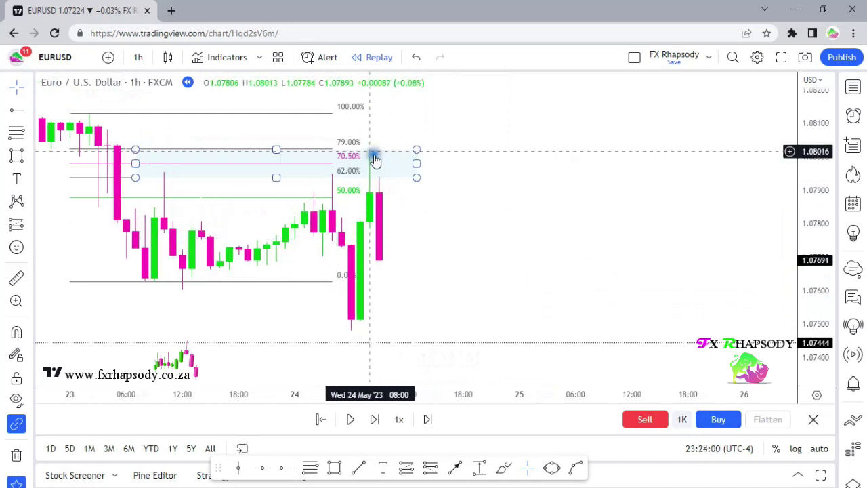
left_click_drag(375, 168, 373, 158)
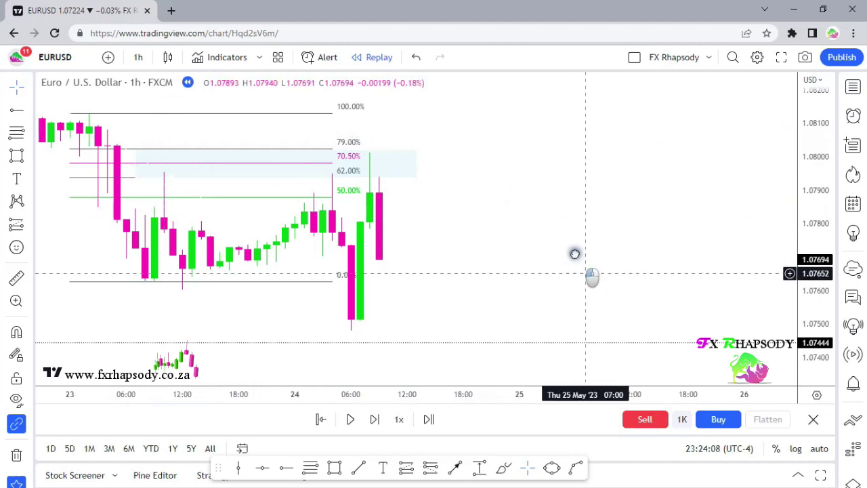
- Step the 1h replay through the decline to 24 May 16:00, keeping the 1.07444 line and the −100% Fibonacci level in view
left_click_drag(575, 260, 617, 227)
left_click_drag(799, 198, 799, 282)
scroll(708, 286, "down", 4)
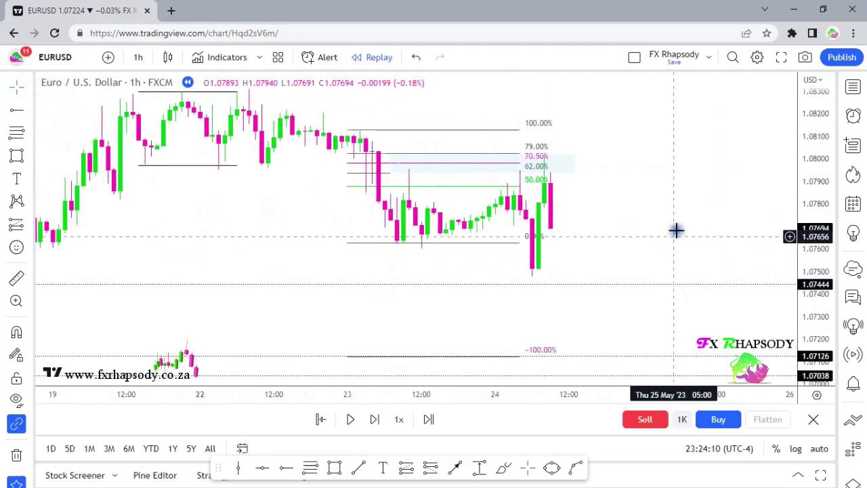
left_click_drag(675, 230, 552, 167)
scroll(592, 186, "down", 1)
mouse_move(608, 180)
left_mouse_down()
mouse_move(520, 194)
mouse_move(499, 209)
left_mouse_up()
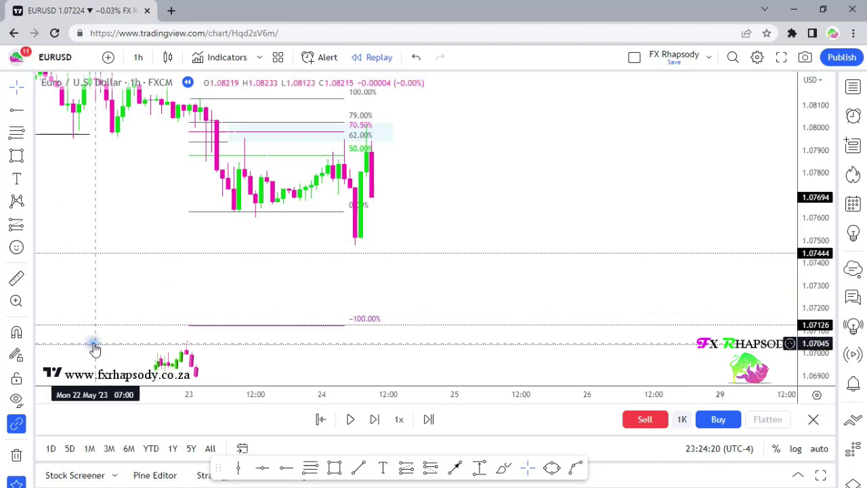
key("shift+Right")
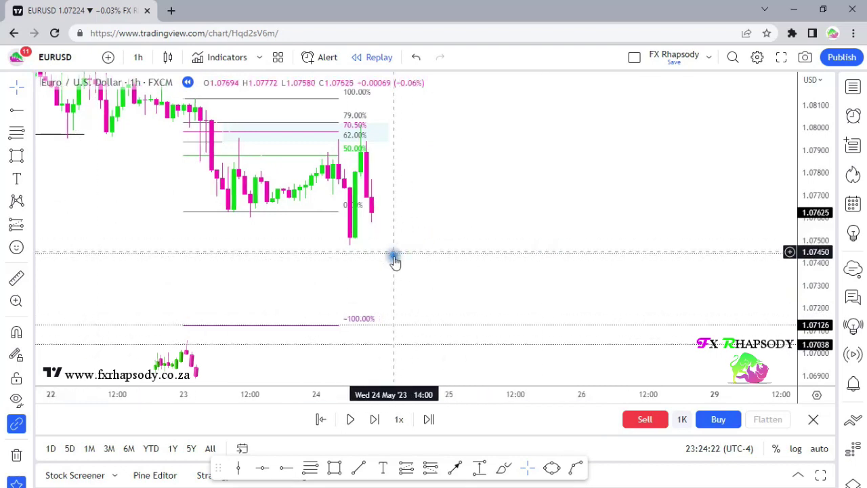
left_click(395, 254)
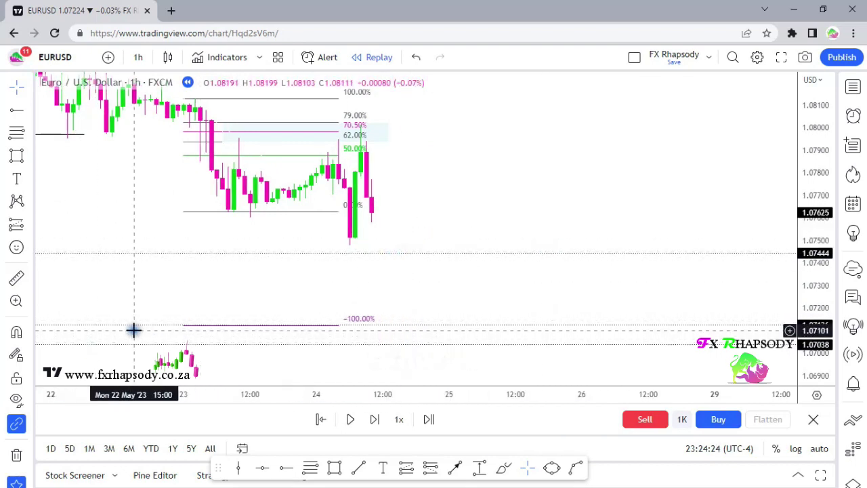
key("shift+Right")
key("shift+Right")
key("shift+Right")
key("shift+Right")
key("shift+Right")
key("shift+Right")
key("shift+Right")
key("shift+Right")
key("shift+Right")
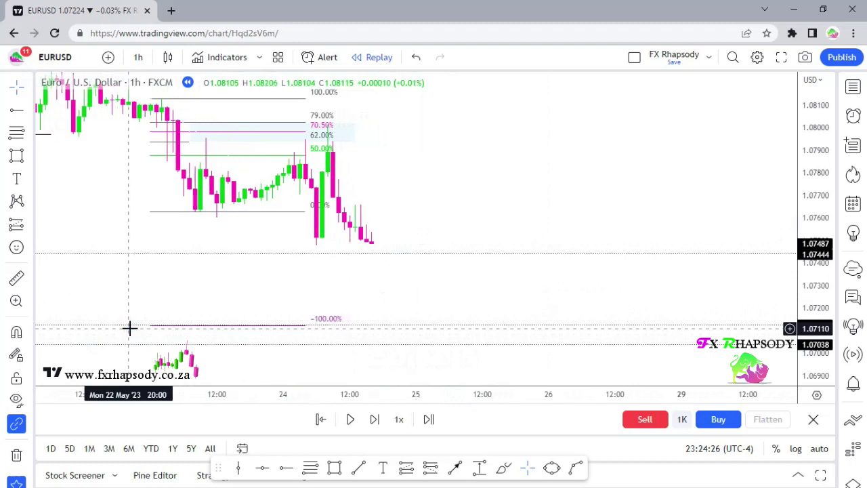
- Advance the 1h replay through the 1.07444 line to the 25 May 03:00 candle, near the −100% level
key("shift+Right")
key("shift+Right")
key("shift+Right")
key("shift+Right")
key("shift+Right")
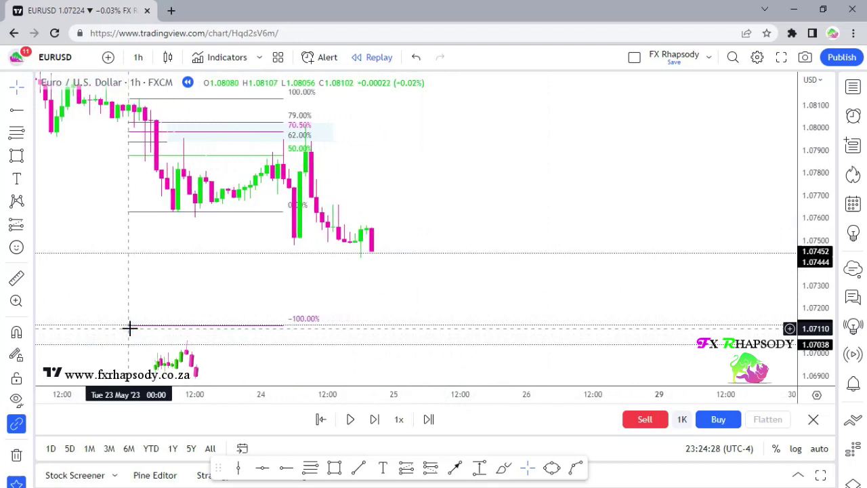
key("shift+Right")
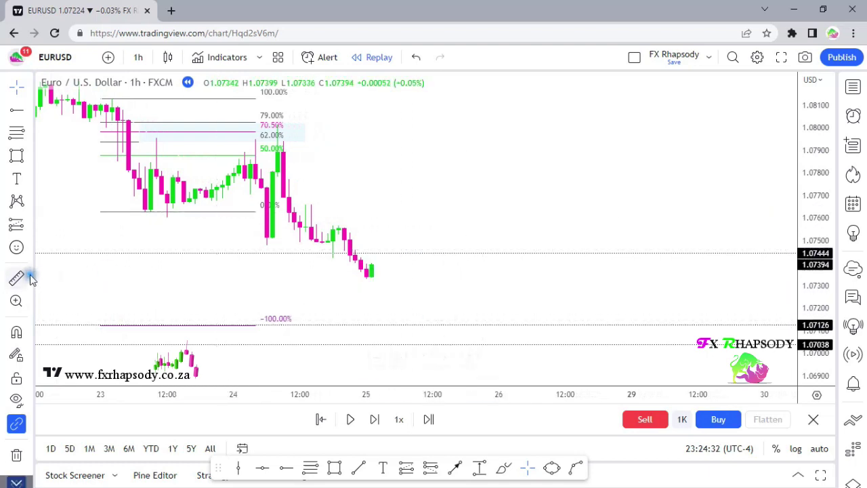
key("shift+Right")
key("shift+Right")
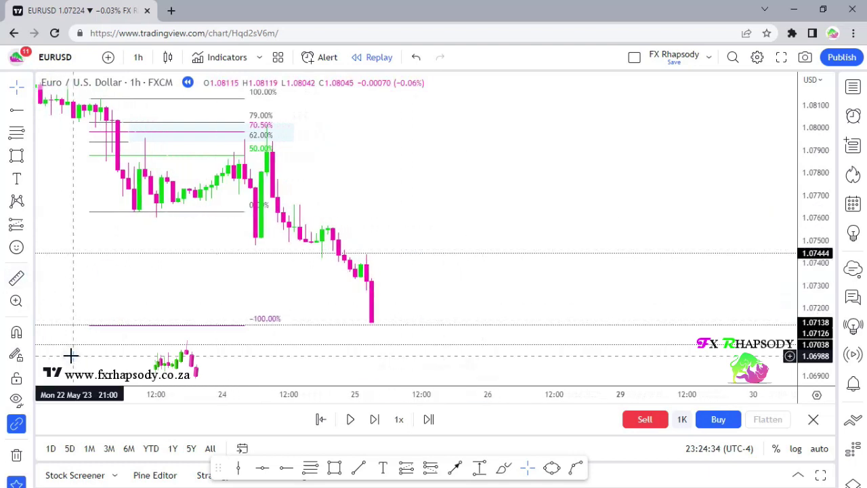
- Step the 1h replay to 25 May 10:00, past the candles testing the −100% Fibonacci level at 1.07126
key("shift+Right")
key("shift+Right")
key("shift+Right")
key("shift+Right")
key("shift+Right")
key("shift+Right")
key("shift+Right")
key("shift+Right")
key("shift+Right")
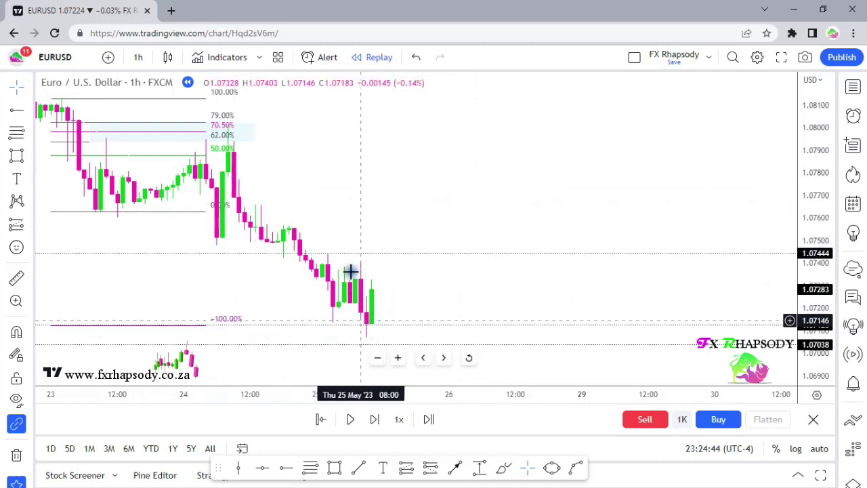
- Examine the whole move from the marked 22 May range through the Fibonacci zone to the lower liquidity lines at 1.07126 and 1.07038
scroll(429, 213, "down", 1)
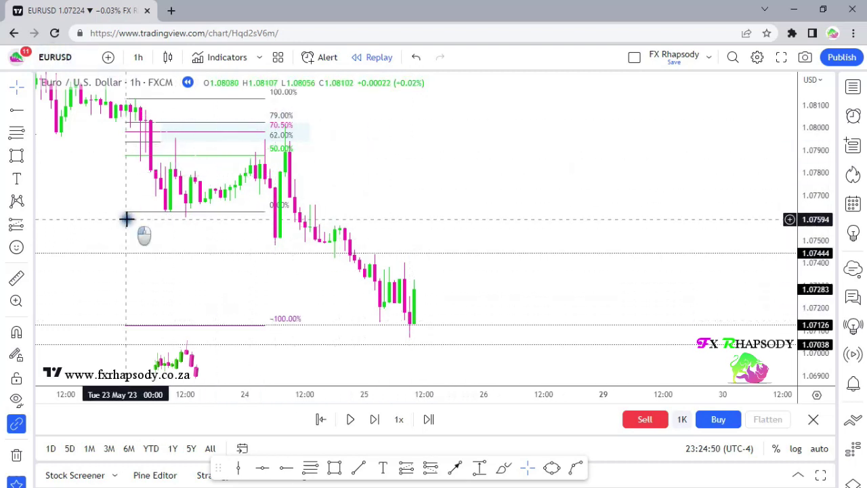
left_click_drag(128, 219, 359, 314)
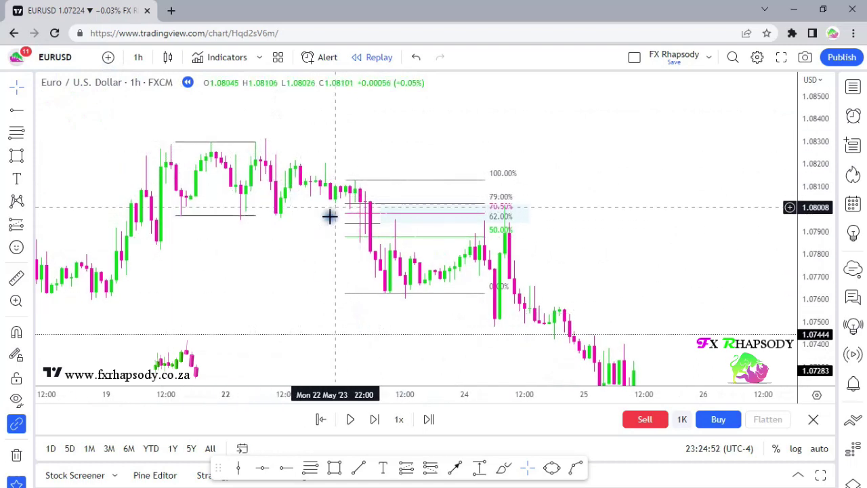
left_click_drag(716, 316, 520, 185)
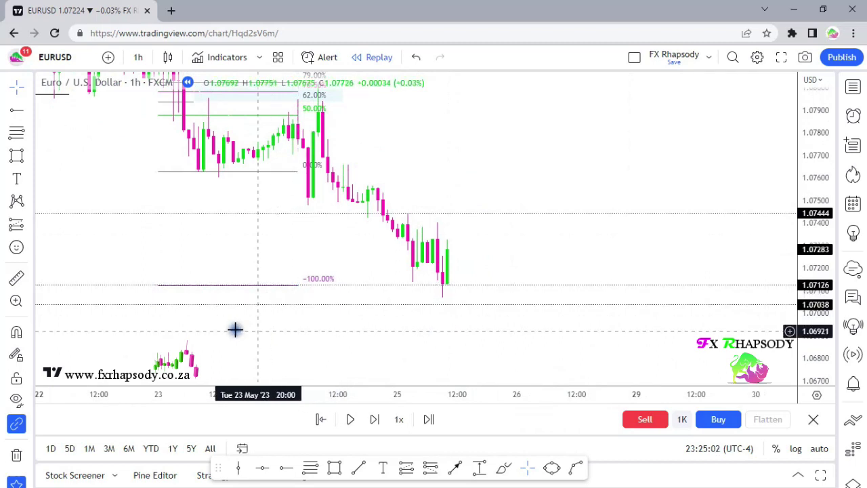
left_click_drag(272, 246, 288, 271)
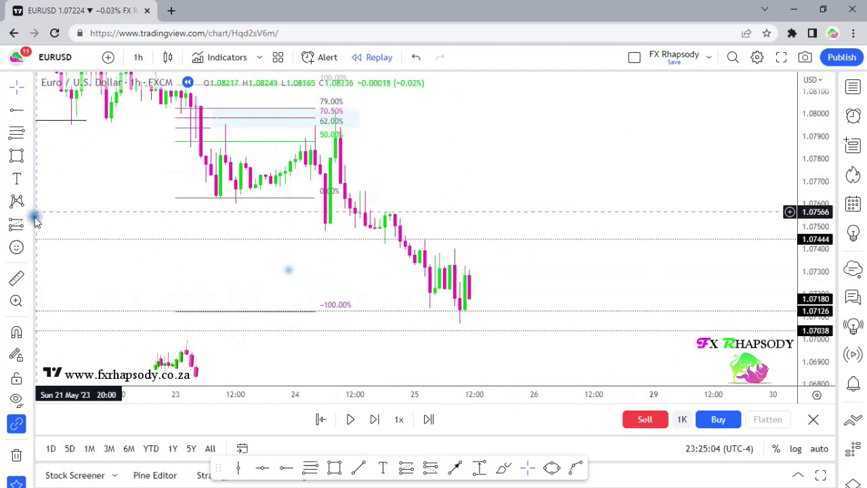
- Measure the price distance from the 62% Fibonacci level down to the −100% level
left_click(16, 277)
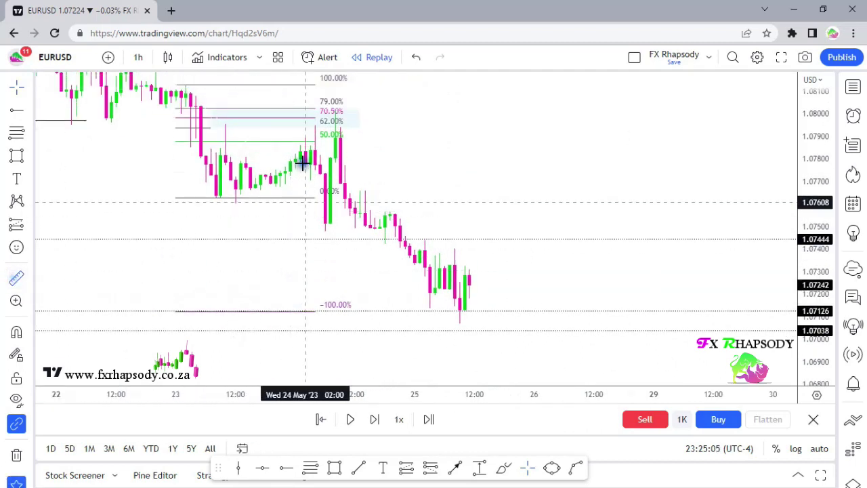
left_click(307, 120)
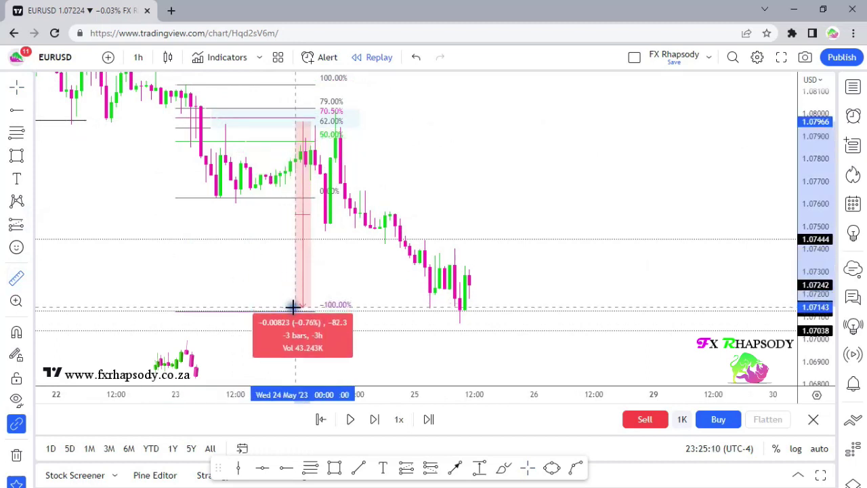
left_click(294, 312)
left_click(186, 273)
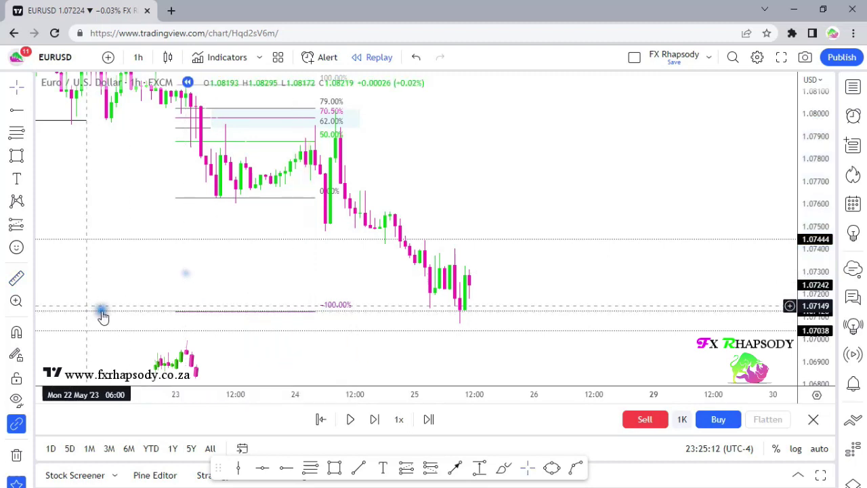
- Advance the 1h replay past the 1.07038 line to the latest candle, 26 May 16:00
key("shift+Right")
key("shift+Right")
key("shift+Right")
key("shift+Right")
key("shift+Right")
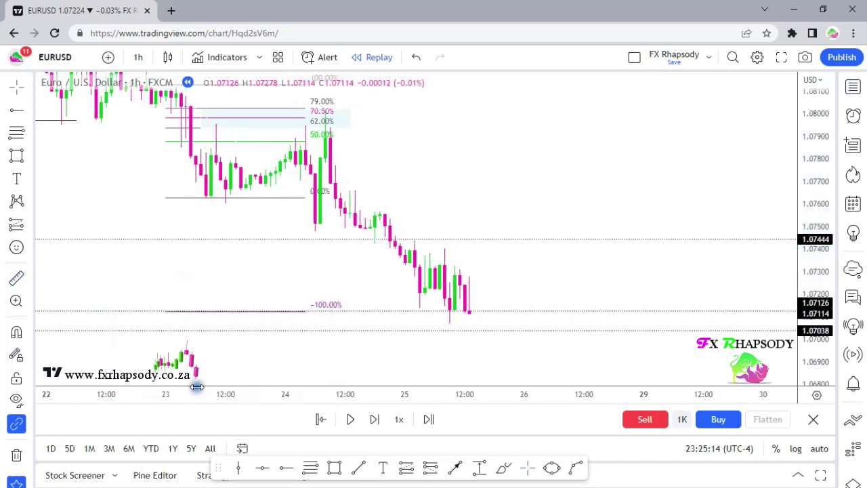
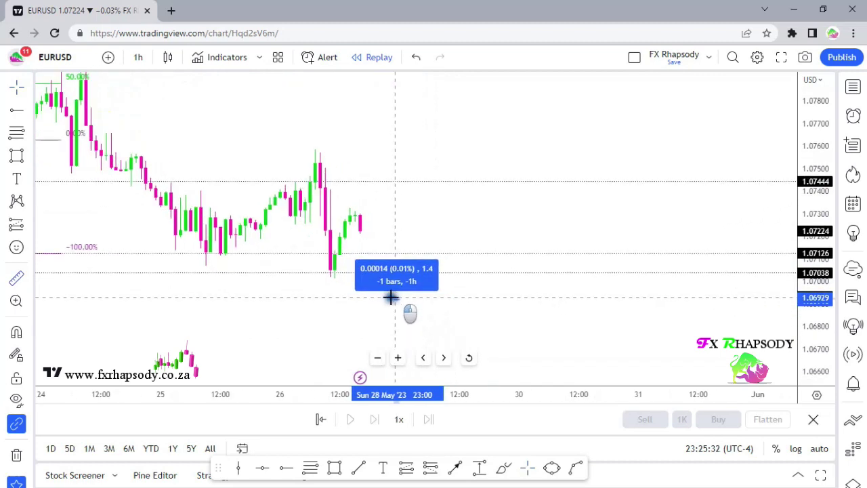
left_click(344, 310)
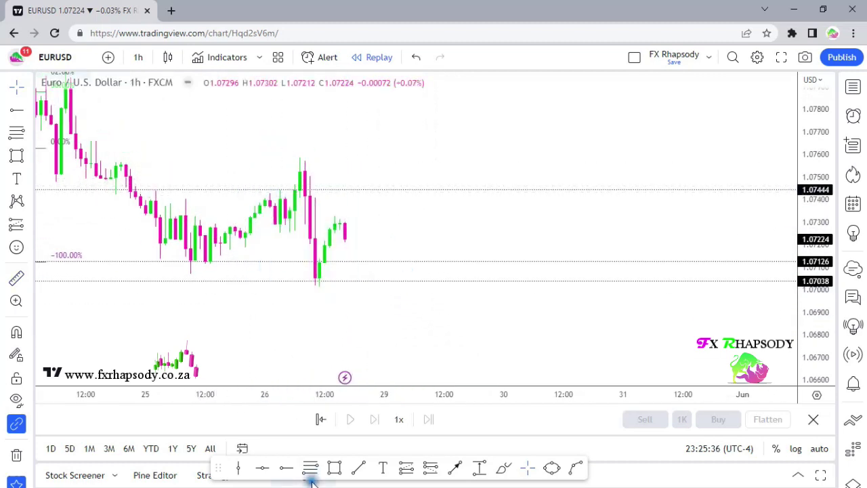
- Draw a level line at the 26 May swing high near 1.07583 and a matching one at the swing low near 1.07014
left_click(361, 469)
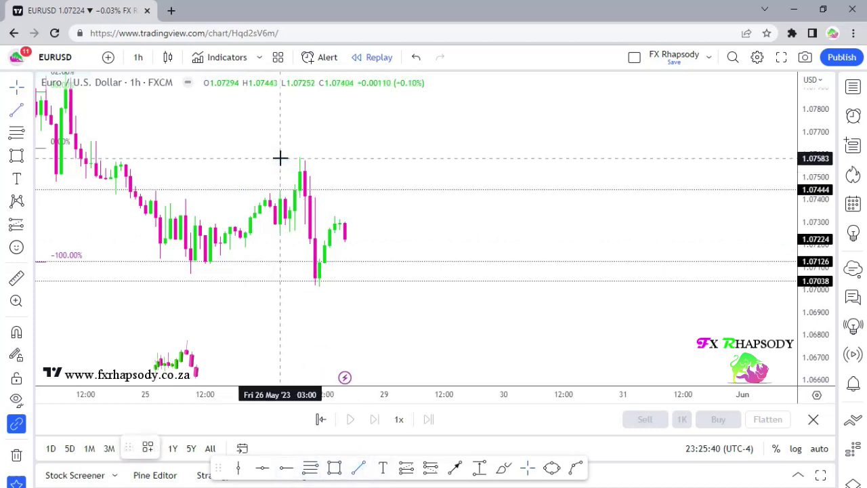
left_click(452, 158)
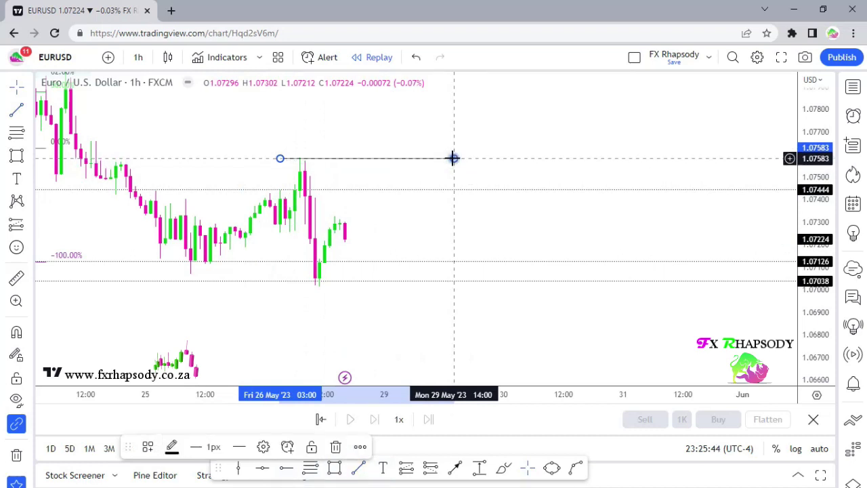
left_click_drag(377, 159, 385, 296)
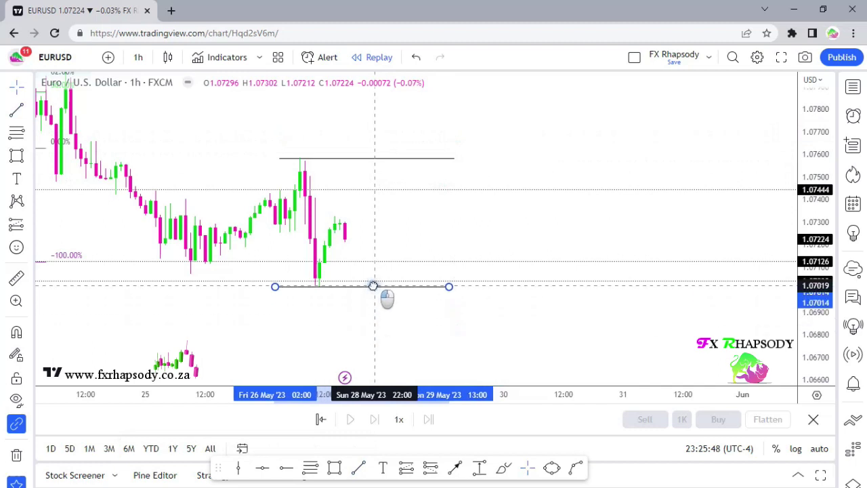
left_click(341, 302)
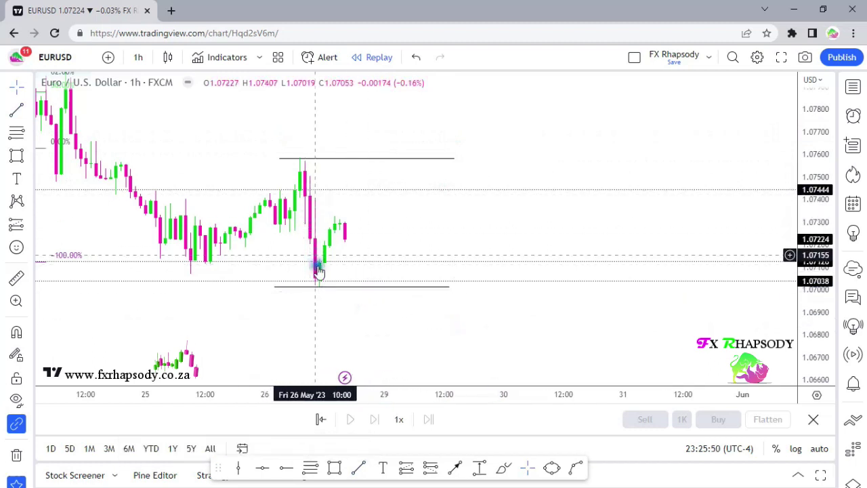
left_click(315, 287)
left_click(332, 329)
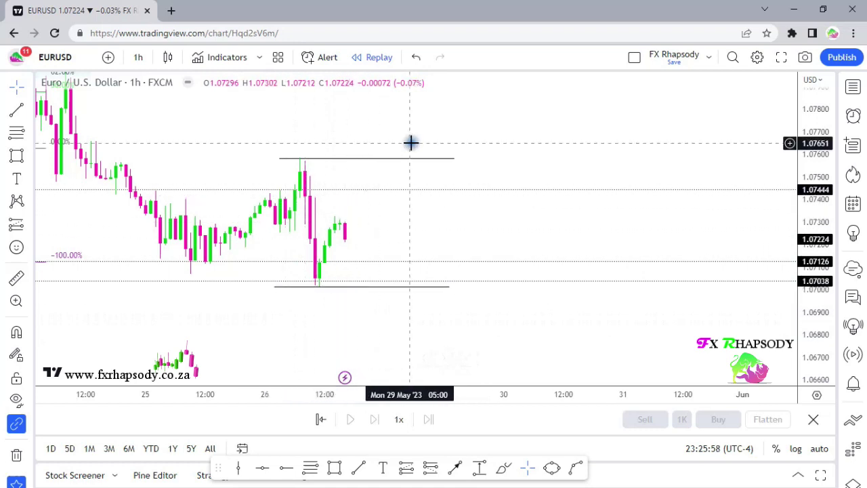
left_click_drag(347, 296, 248, 295)
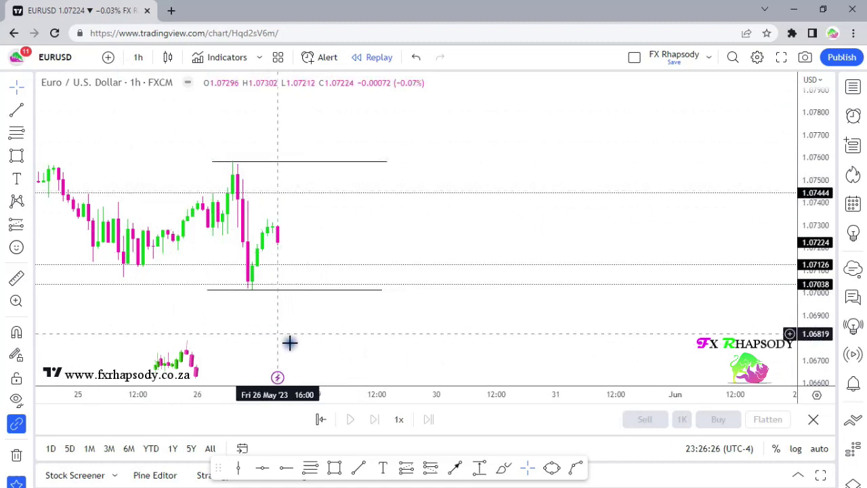
left_click_drag(280, 341, 305, 340)
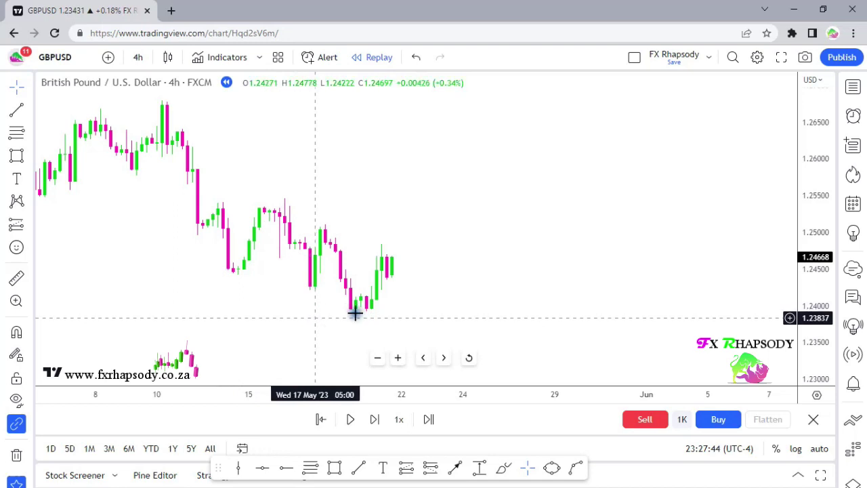
- Mark the late-April swing low on the GBPUSD 4h chart with a horizontal ray at 1.23872
scroll(415, 316, "down", 2)
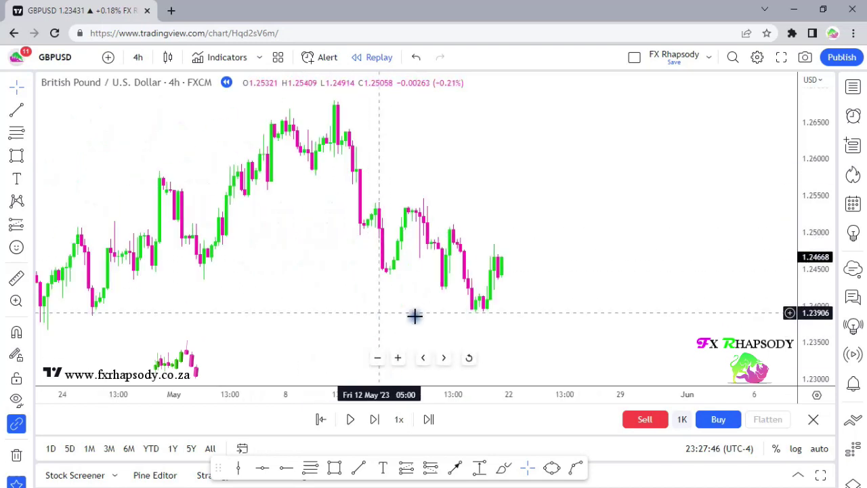
left_click_drag(261, 264, 354, 290)
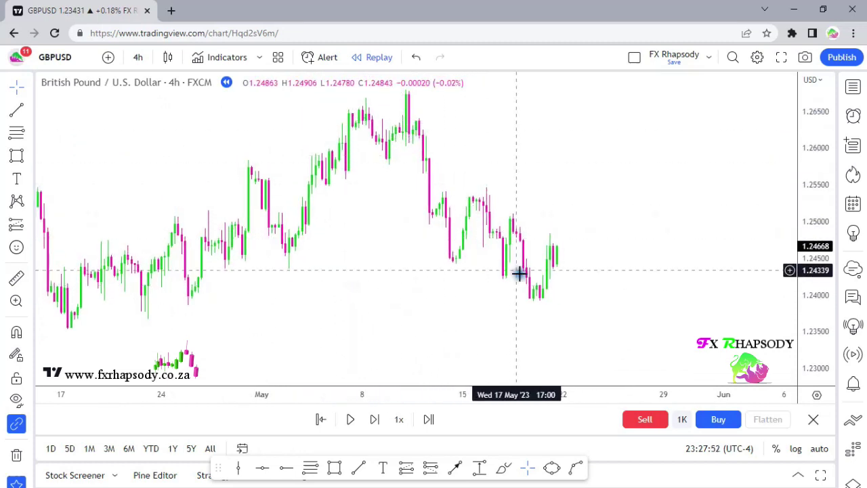
scroll(480, 304, "down", 2)
left_click_drag(480, 304, 474, 257)
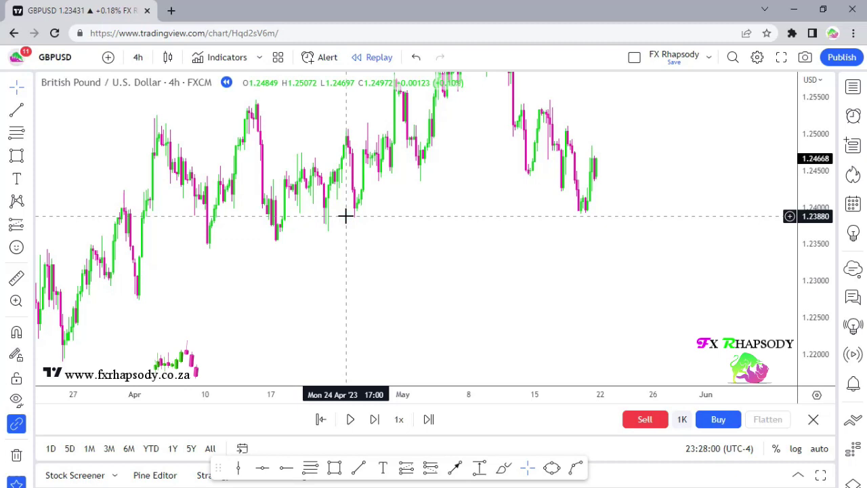
left_click_drag(407, 242, 351, 255)
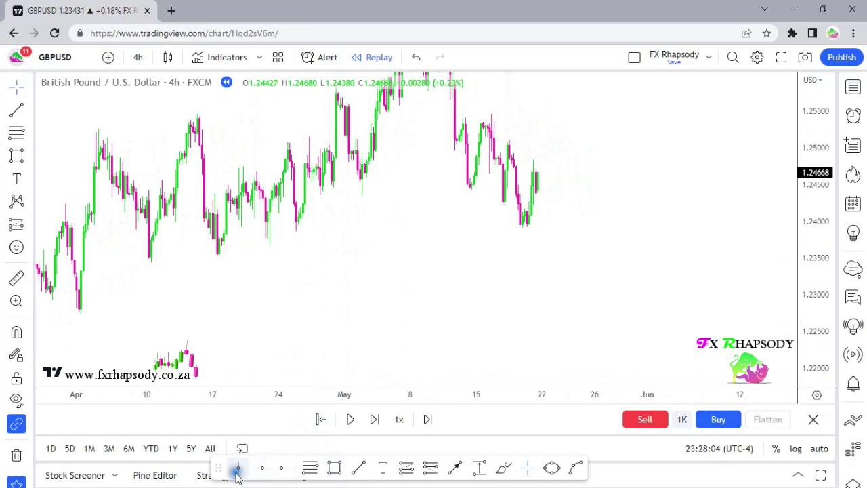
left_click(287, 468)
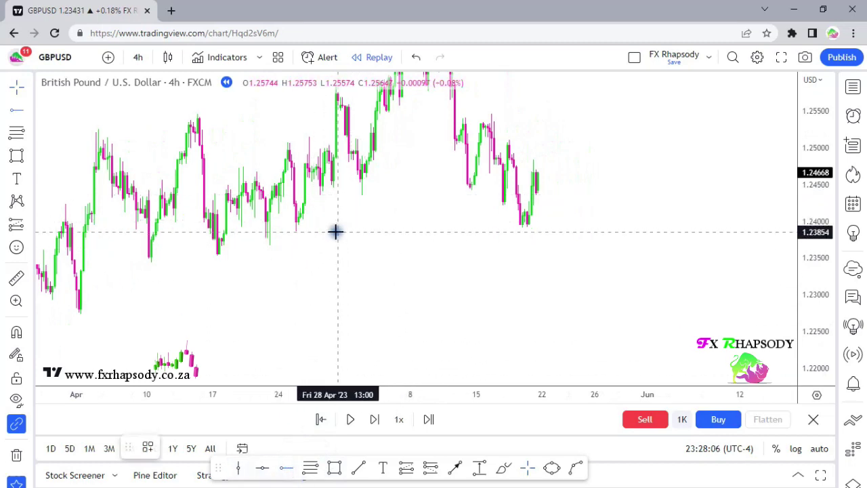
left_click(285, 231)
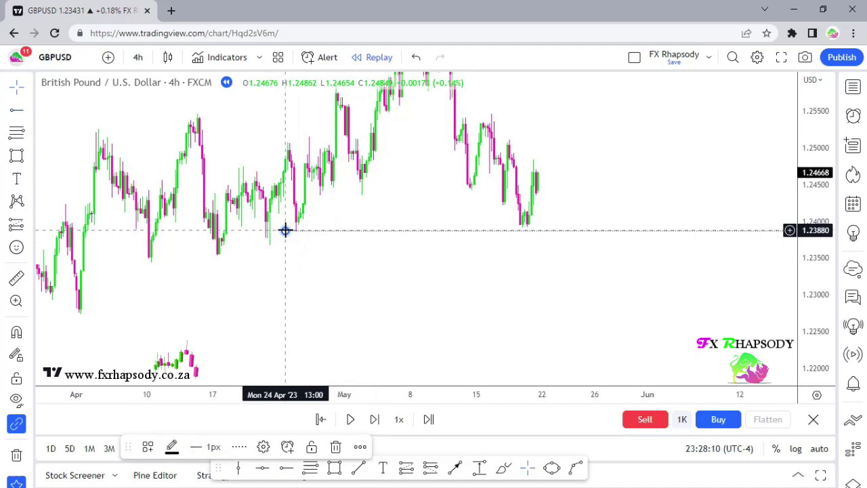
- Mark the three lower April swing lows with horizontal rays at 1.23681, 1.23534 and 1.23448
left_click(285, 470)
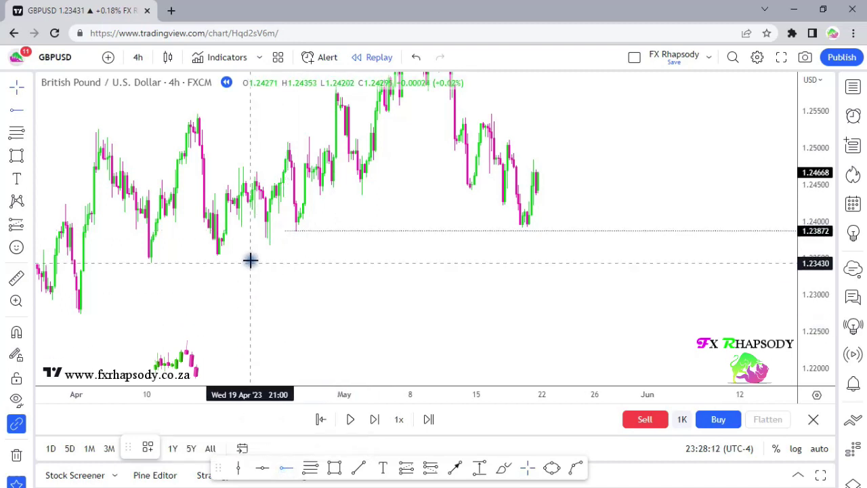
left_click(255, 244)
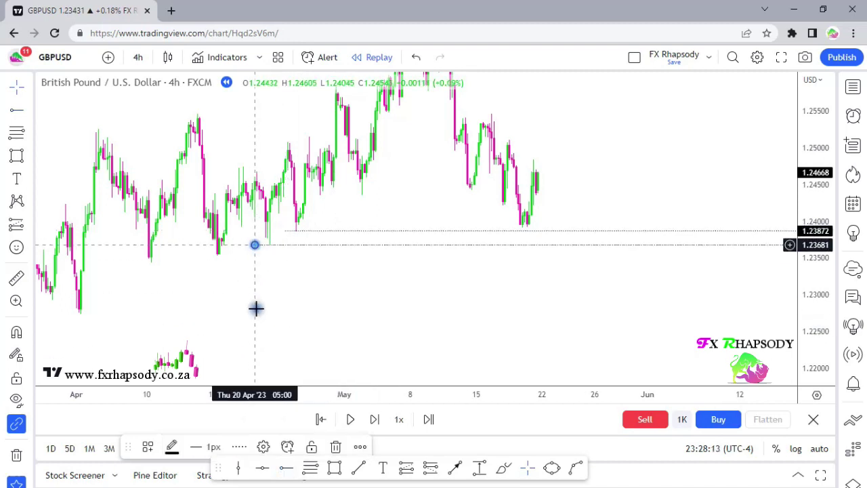
left_click(285, 470)
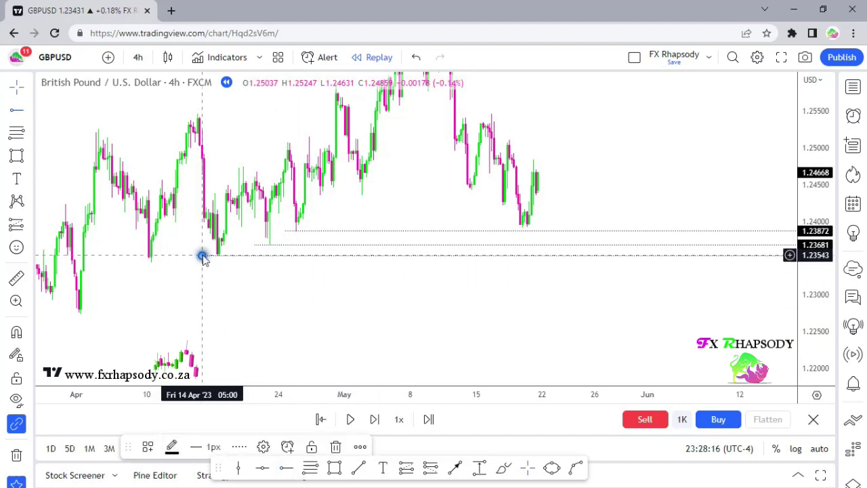
left_click(202, 256)
left_click(285, 470)
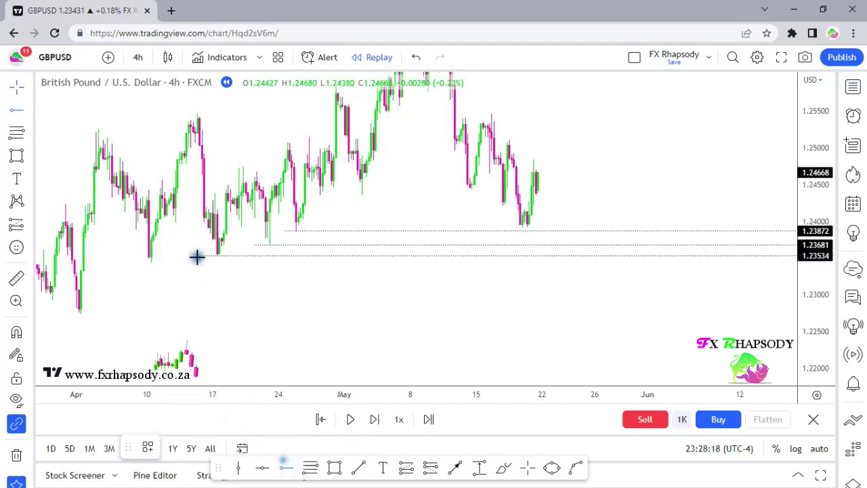
left_click(136, 261)
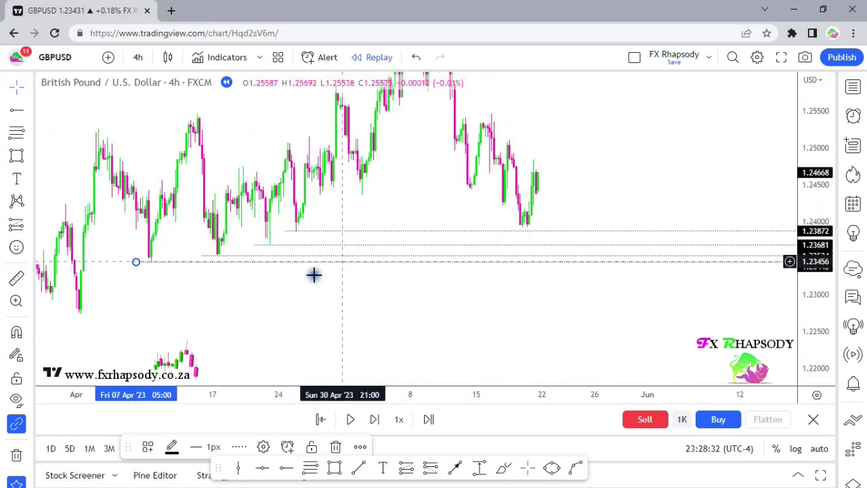
- Draw a rectangle from the 2 April 17:00 candle spanning 1.23308 to 1.23076, below the 1.23448 ray
scroll(193, 298, "up", 2)
left_click_drag(196, 296, 541, 315)
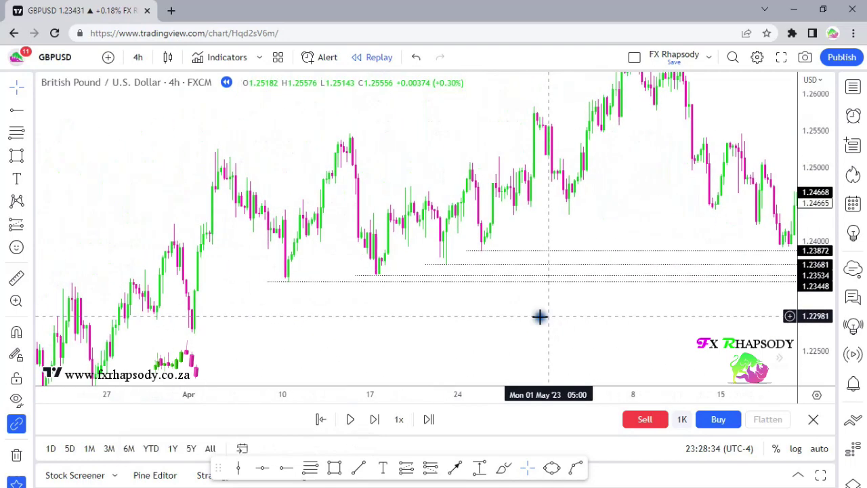
scroll(277, 348, "up", 2)
mouse_move(269, 319)
left_mouse_down()
mouse_move(426, 259)
mouse_move(447, 243)
left_mouse_up()
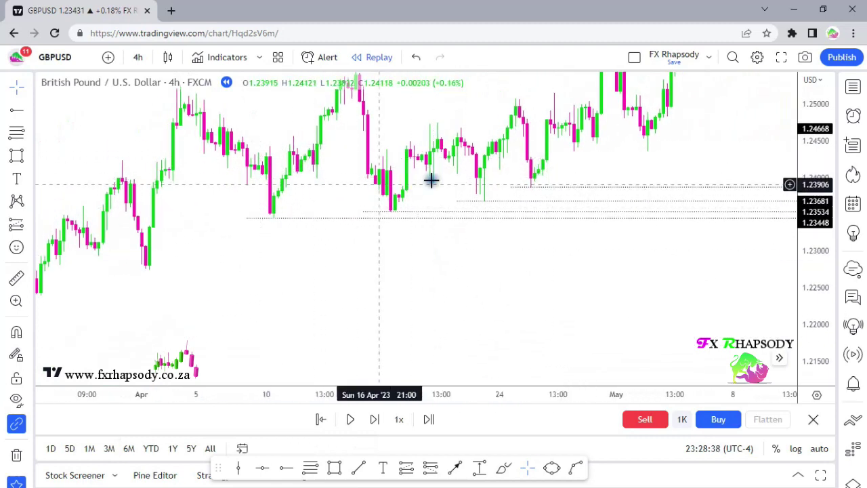
left_click_drag(206, 279, 359, 296)
scroll(367, 271, "up", 2)
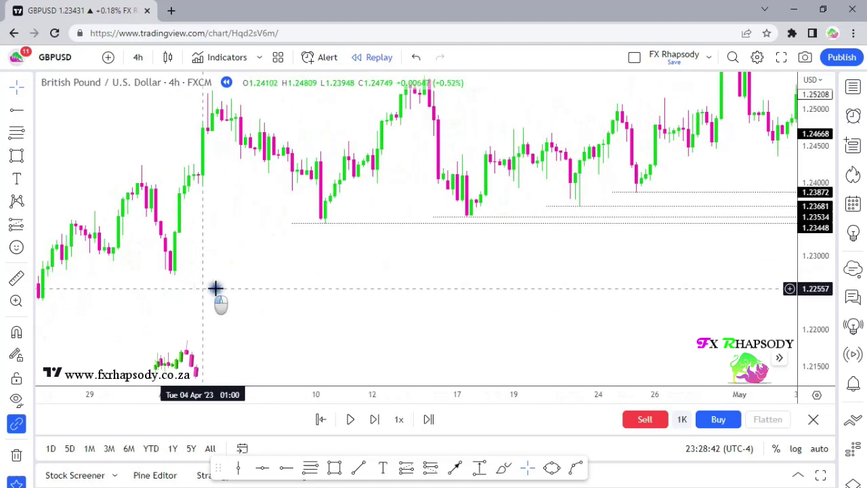
left_click_drag(217, 288, 354, 312)
left_click_drag(800, 336, 796, 237)
scroll(336, 300, "up", 2)
left_click_drag(337, 295, 360, 243)
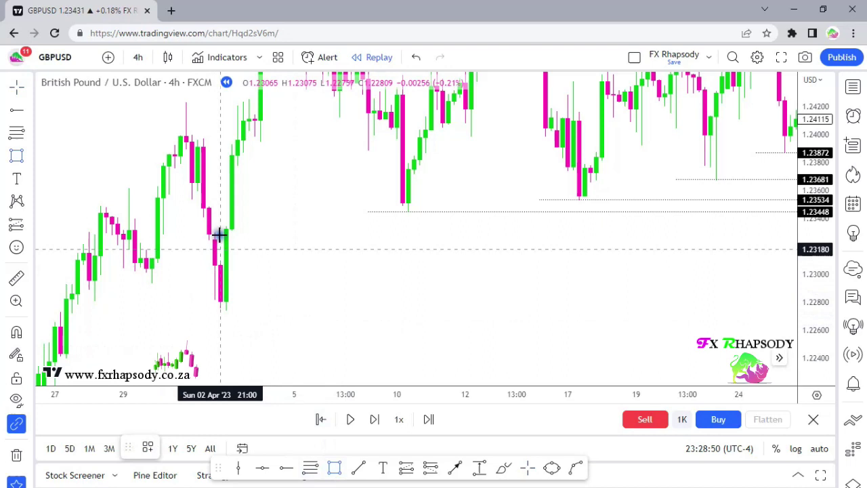
left_click_drag(214, 231, 426, 265)
left_click(425, 265)
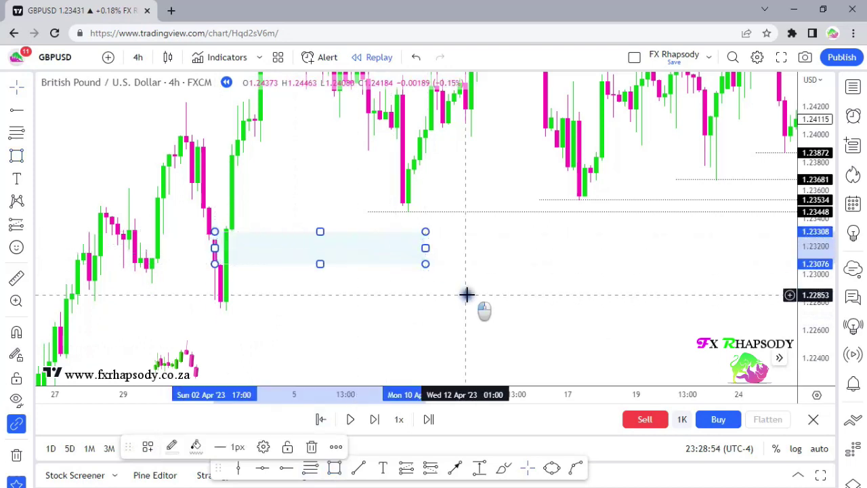
- Extend the 1.23308–1.23076 rectangle forward in time to 21 June 01:00
left_click_drag(425, 248, 751, 270)
left_click_drag(663, 307, 89, 305)
left_click_drag(173, 243, 651, 253)
scroll(642, 300, "down", 8)
left_click_drag(620, 311, 227, 349)
left_click(351, 283)
left_click_drag(340, 281, 751, 281)
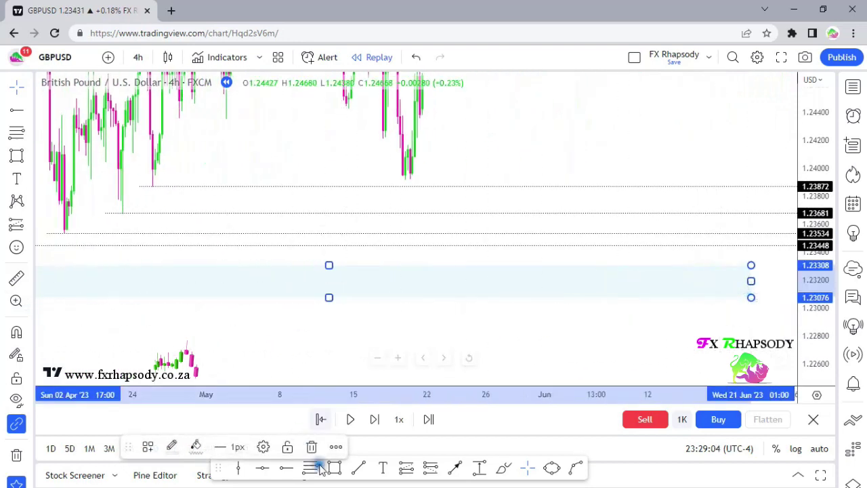
- Check the timeframe visibility settings of the zone rectangle
left_click(263, 447)
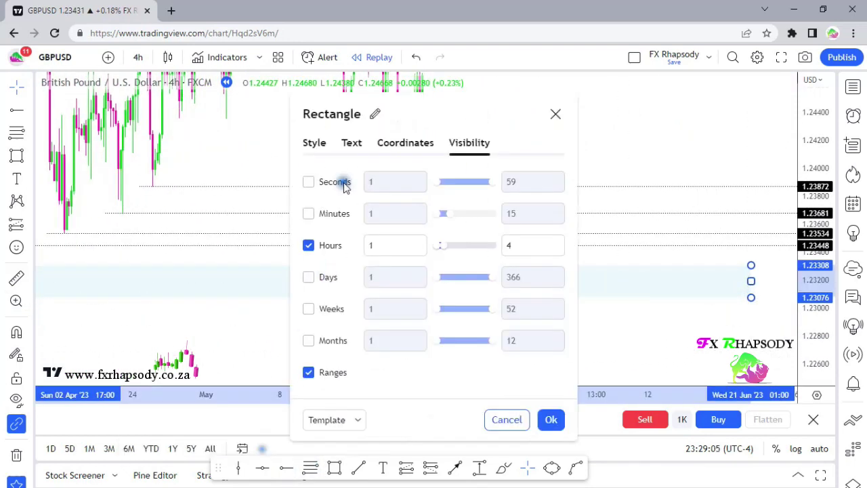
left_click(551, 419)
left_click(481, 319)
- Change the fill colour of the 1.23308–1.23076 zone rectangle to light green
left_click_drag(615, 124, 589, 142)
left_click_drag(813, 292, 805, 314)
scroll(617, 280, "down", 2)
left_click_drag(576, 299, 505, 329)
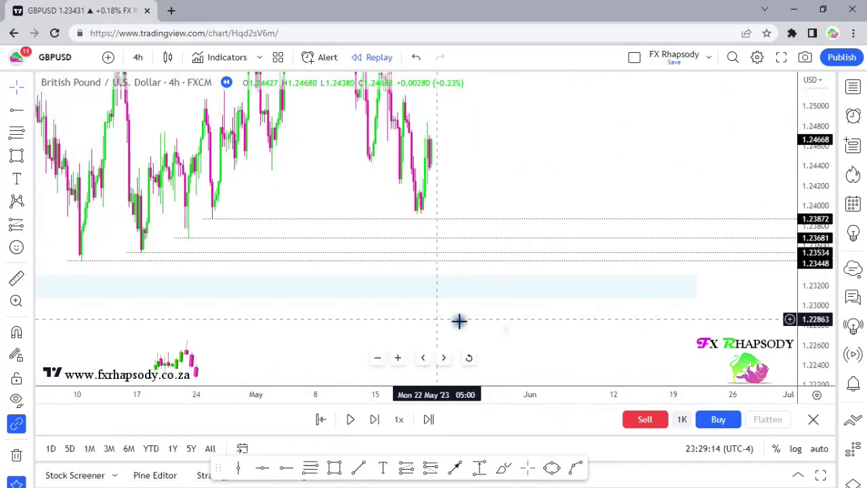
left_click(495, 289)
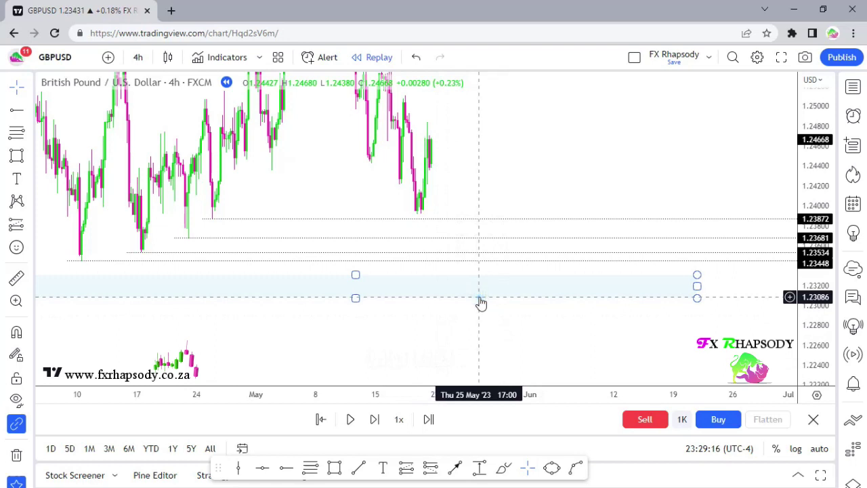
left_click(479, 299)
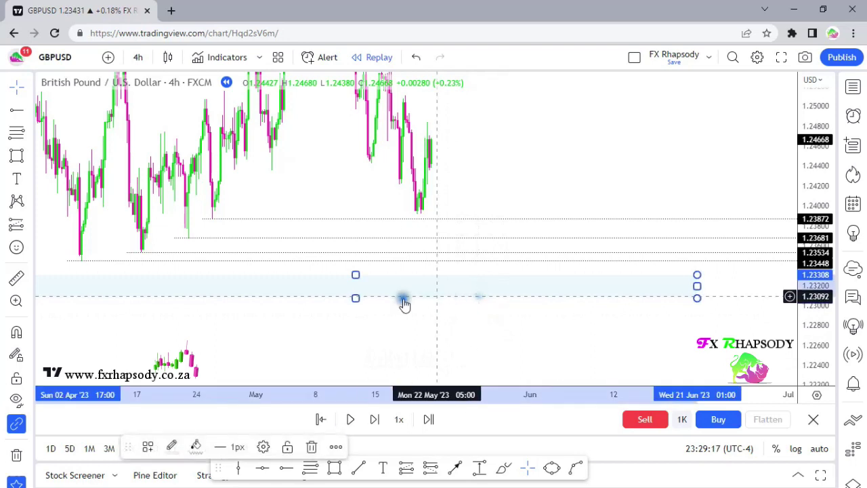
left_click(195, 446)
left_click(213, 438)
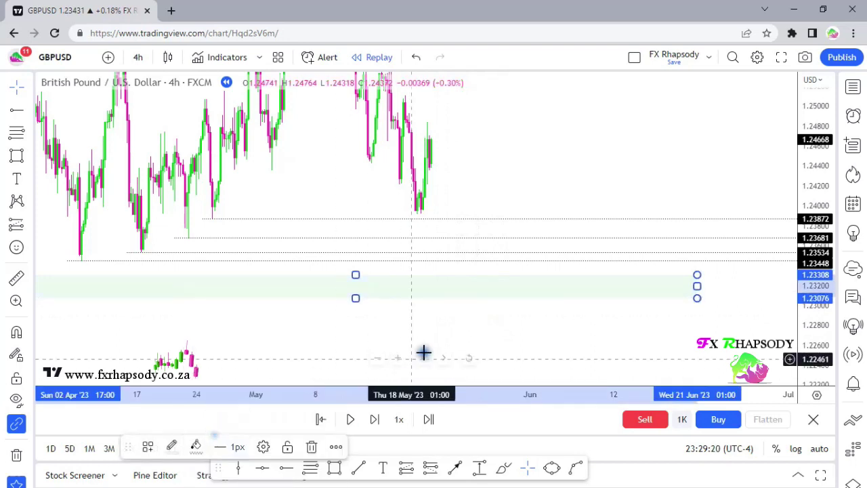
- Advance the 4h replay bar by bar until price falls through the 1.23872 ray
left_click(504, 331)
scroll(501, 308, "up", 1)
scroll(468, 309, "up", 1)
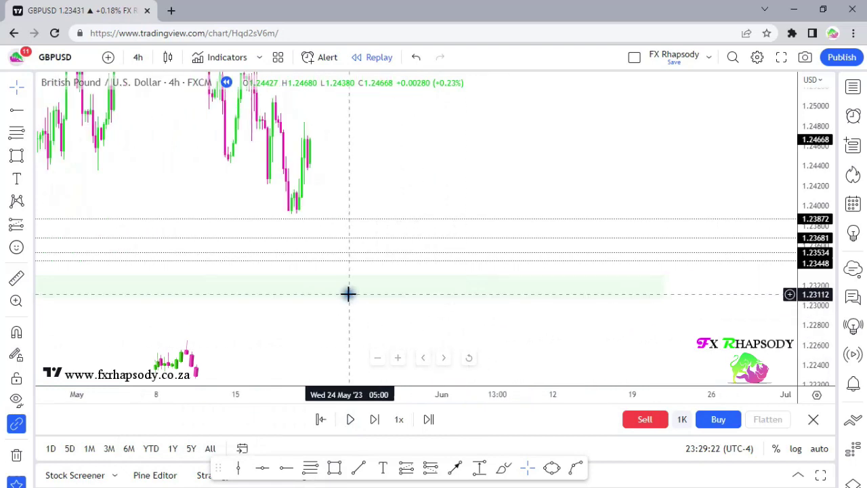
scroll(320, 288, "up", 4)
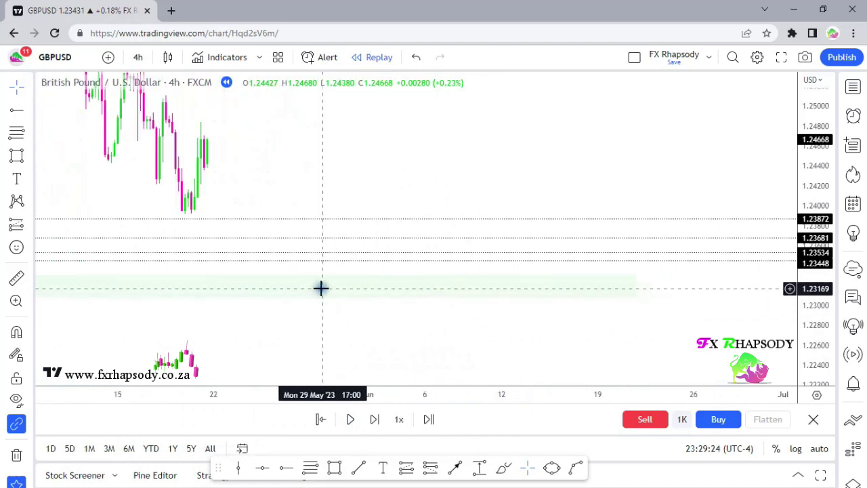
left_click_drag(278, 138, 441, 234)
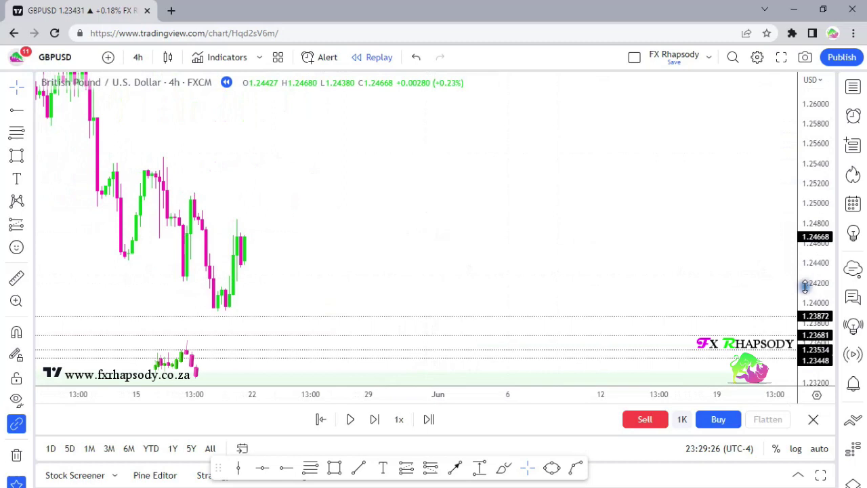
left_click_drag(806, 285, 797, 226)
scroll(474, 275, "up", 1)
left_click_drag(367, 266, 483, 217)
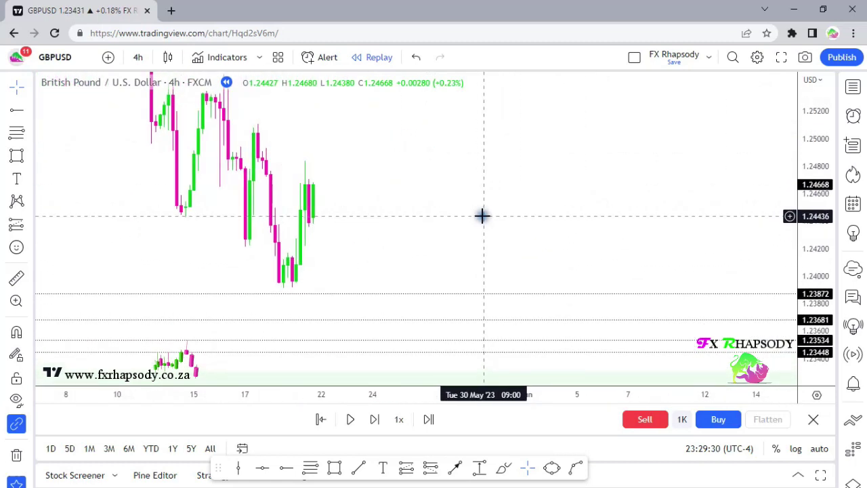
scroll(387, 239, "up", 3)
left_click_drag(344, 223, 519, 219)
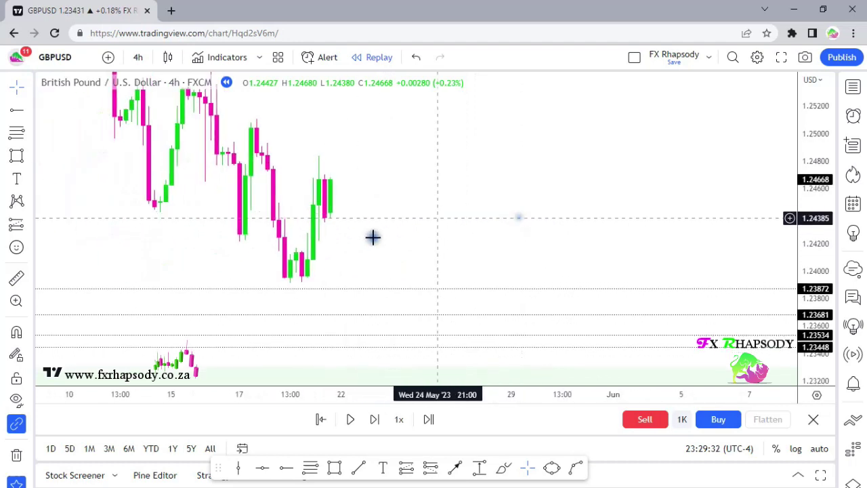
key("shift+Right")
key("shift+Right")
key("shift+Right")
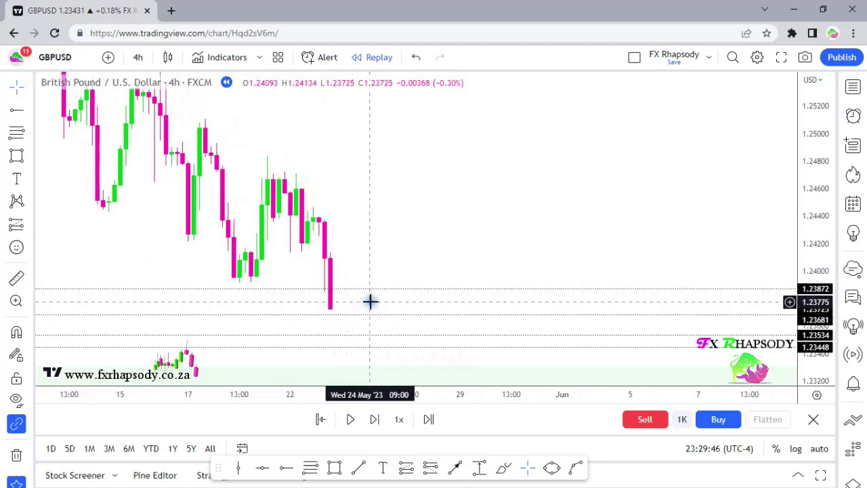
- Continue the 4h replay past the 1.23681, 1.23534 and 1.23448 rays until price trades inside the light green zone
left_click_drag(412, 264, 393, 233)
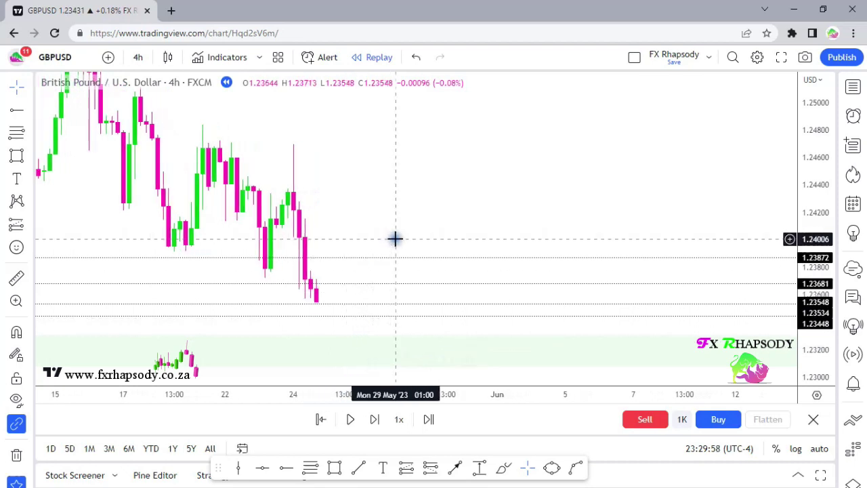
left_click_drag(399, 229, 492, 167)
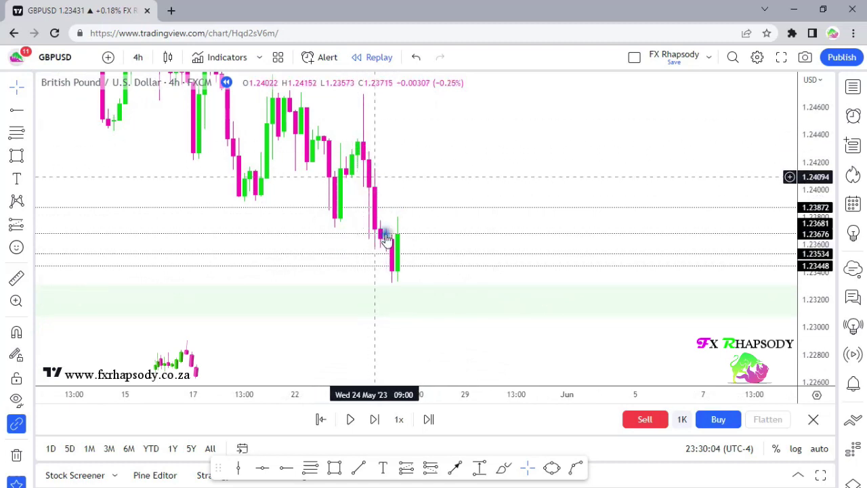
left_click_drag(433, 167, 380, 176)
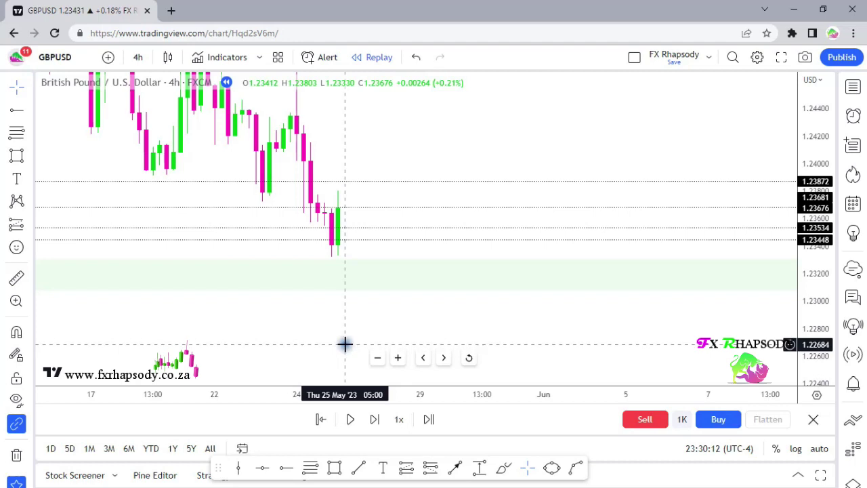
scroll(366, 304, "up", 2)
left_click_drag(255, 304, 345, 323)
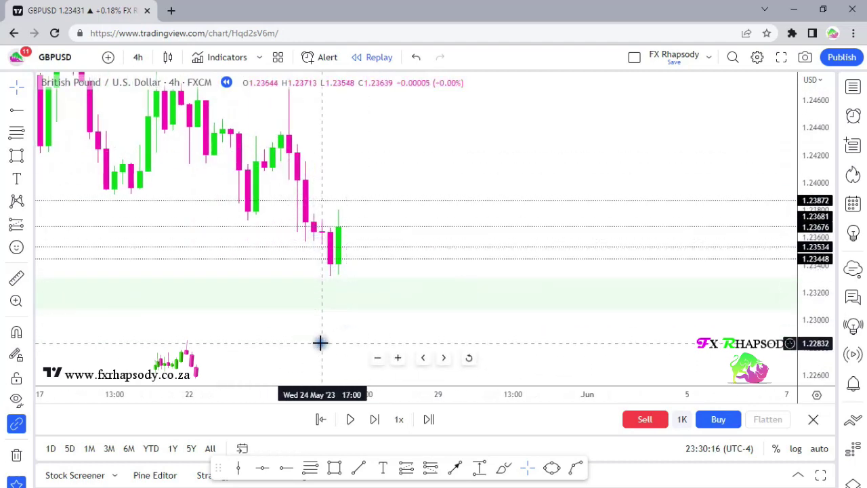
key("shift+Right")
key("shift+Right")
key("shift+Right")
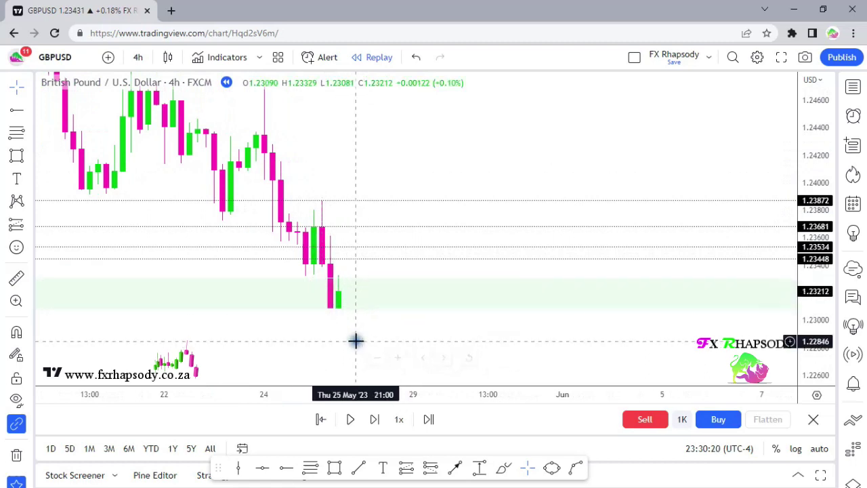
- Step the 4h replay on from the green zone to the latest available candle
key("shift+Right")
key("shift+Right")
key("shift+Right")
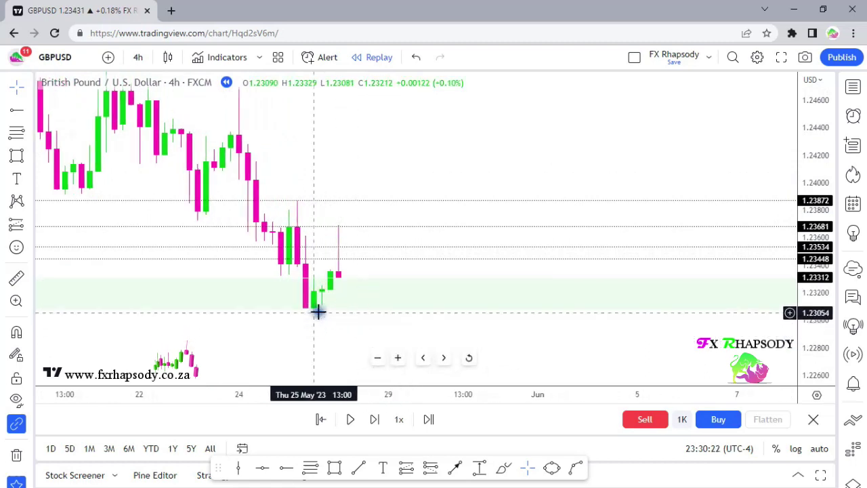
key("shift+Right")
key("shift+Right")
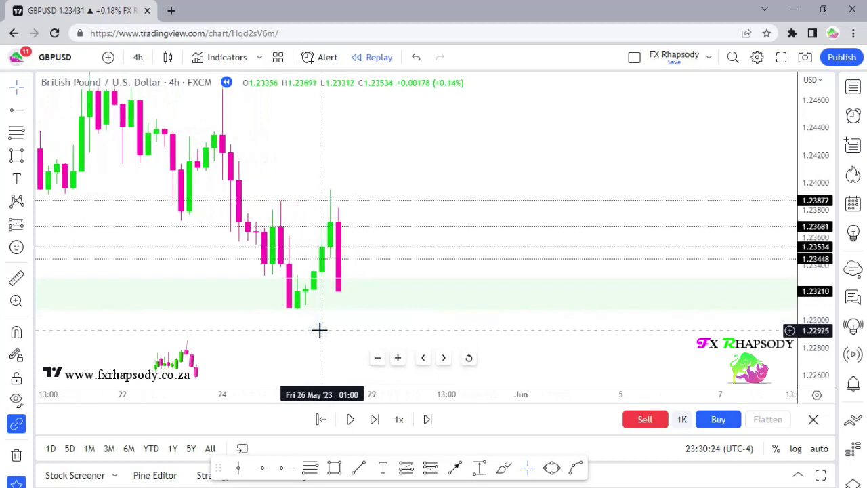
key("shift+Right")
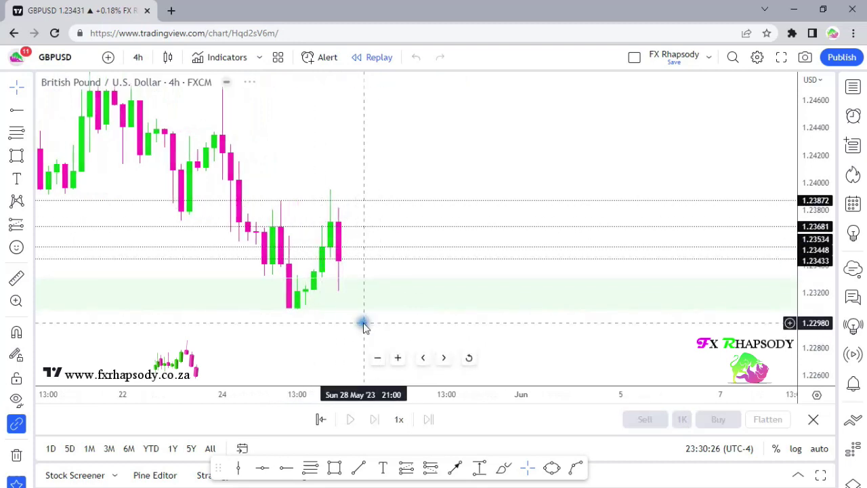
left_click_drag(422, 239, 58, 207)
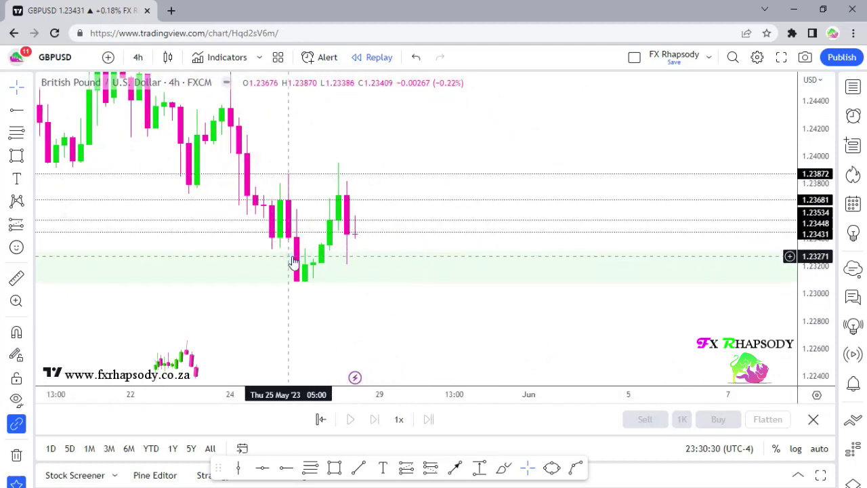
left_click(254, 287)
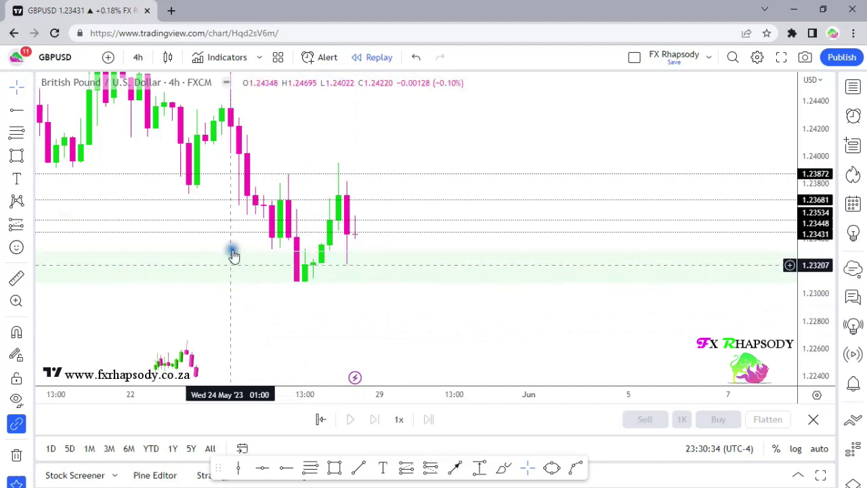
left_click(253, 251)
left_click(232, 236)
left_click(238, 199)
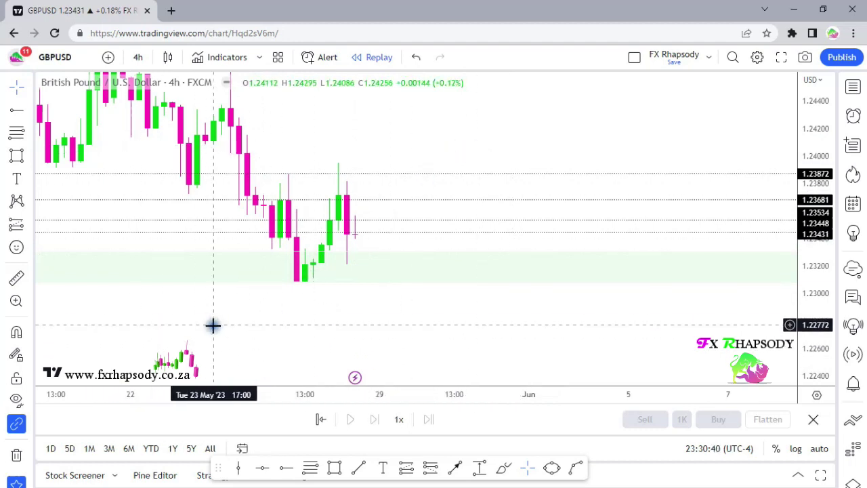
left_click(232, 193)
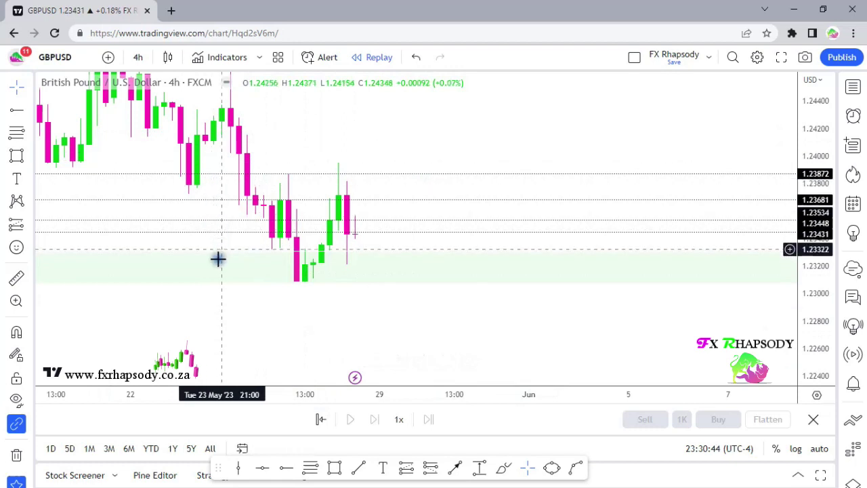
left_click(373, 361)
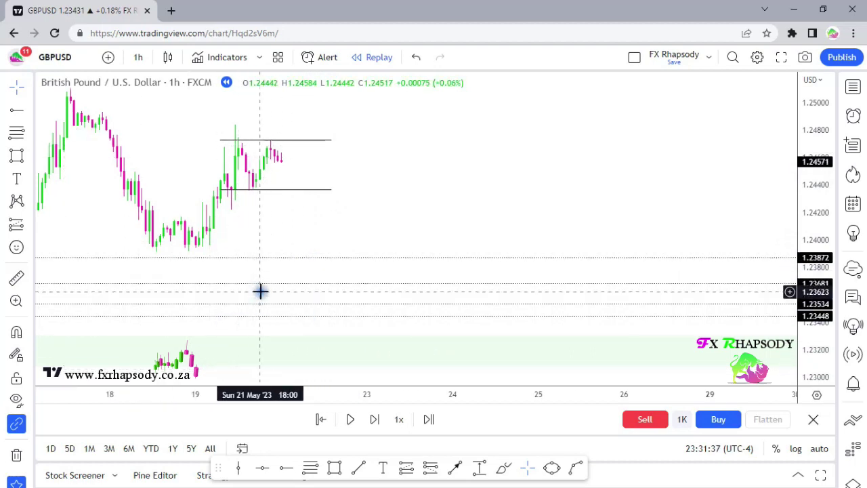
left_click(242, 258)
left_click(337, 266)
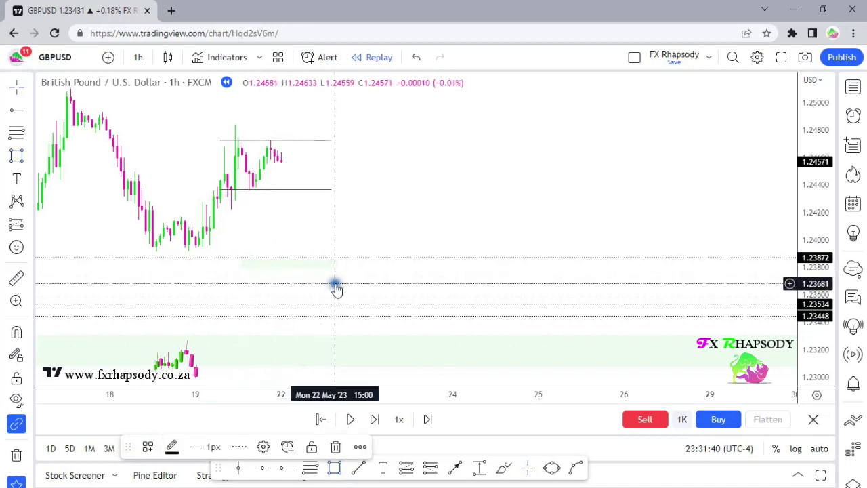
key("Delete")
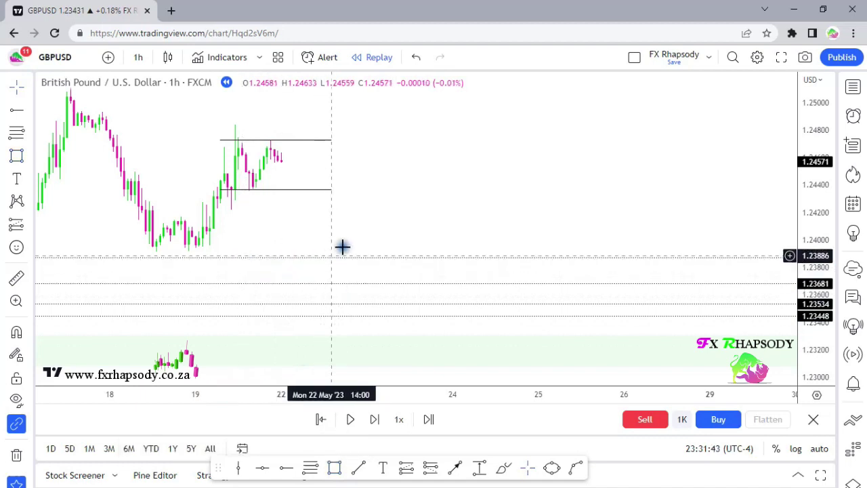
- Advance the 1h replay until price breaks below the lower line of the 22 May range
scroll(295, 255, "up", 4)
left_click_drag(293, 242, 547, 233)
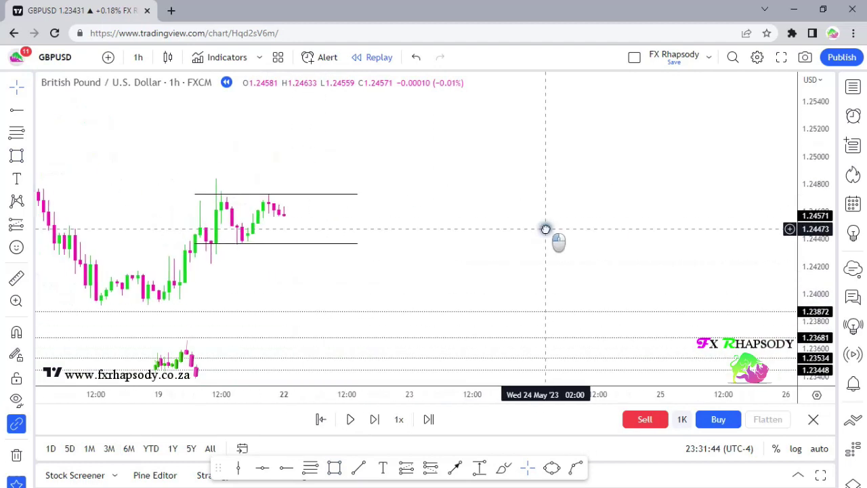
left_click_drag(762, 167, 498, 229)
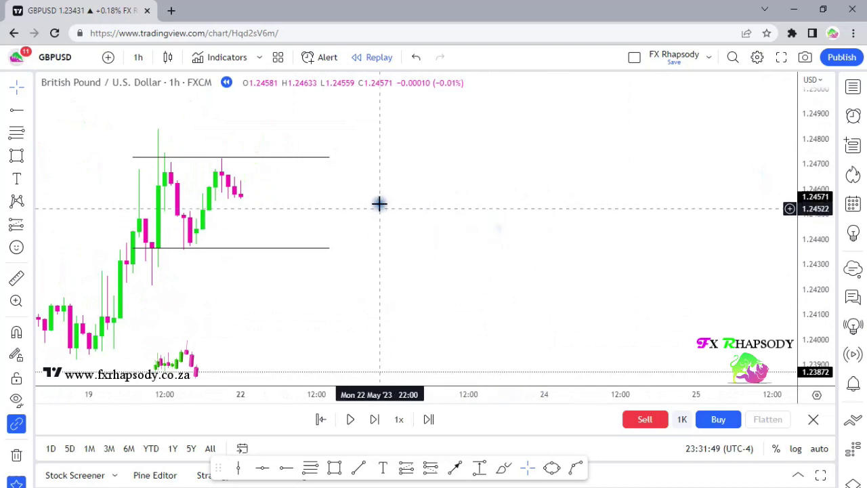
key("shift+Right")
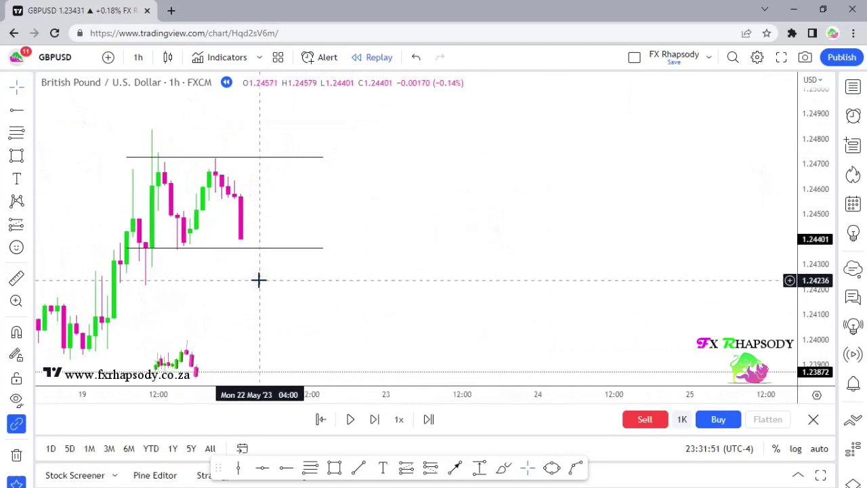
key("shift+Right")
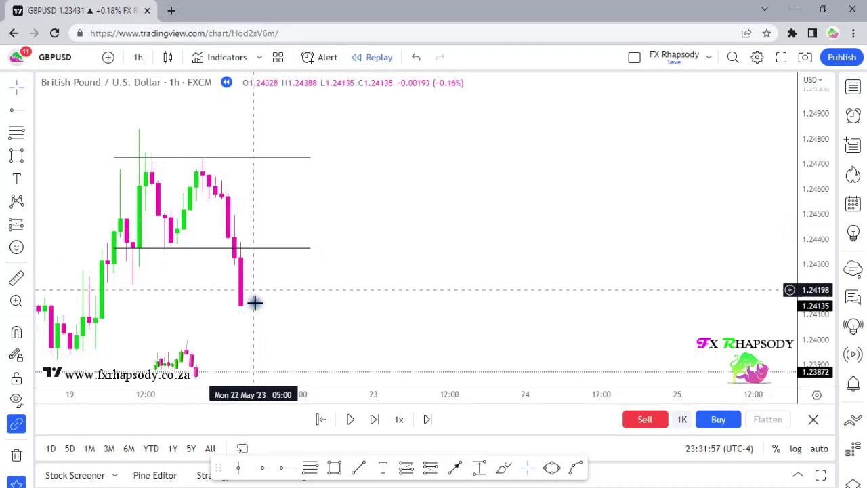
- Continue the 1h replay through the rebound towards the upper range line and the drop back to the lower one
key("shift+Right")
key("shift+Right")
key("shift+Right")
key("shift+Right")
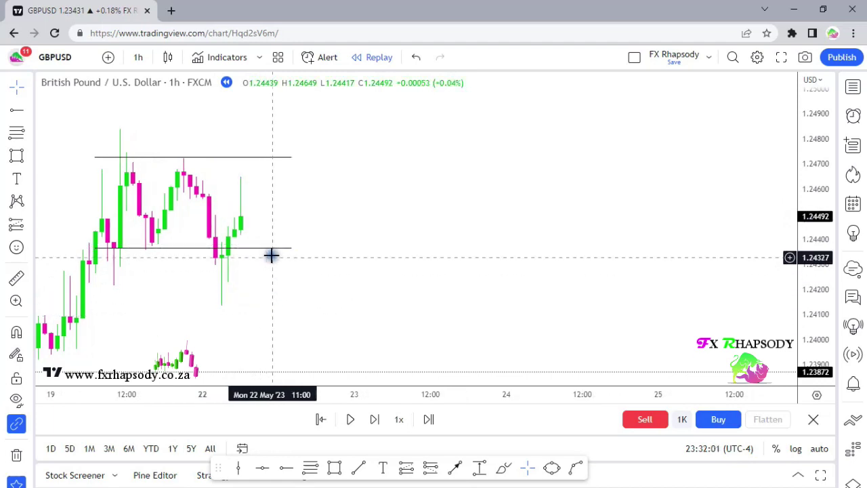
key("shift+Right")
key("shift+Right")
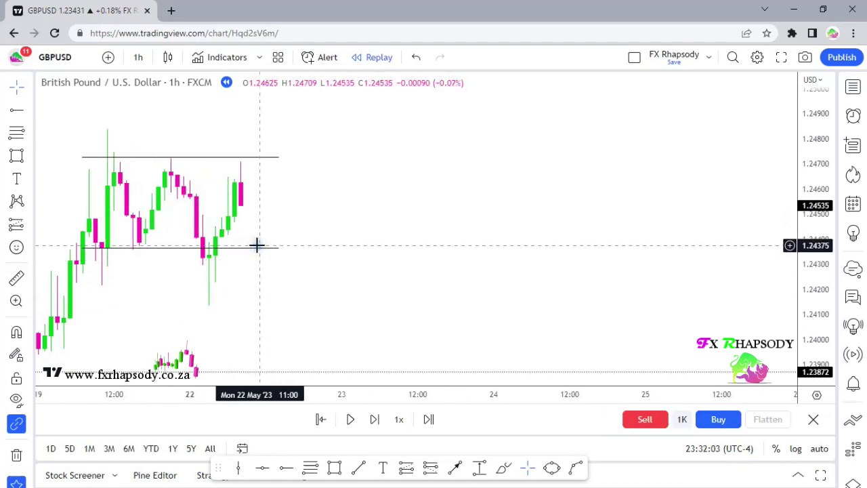
key("shift+Right")
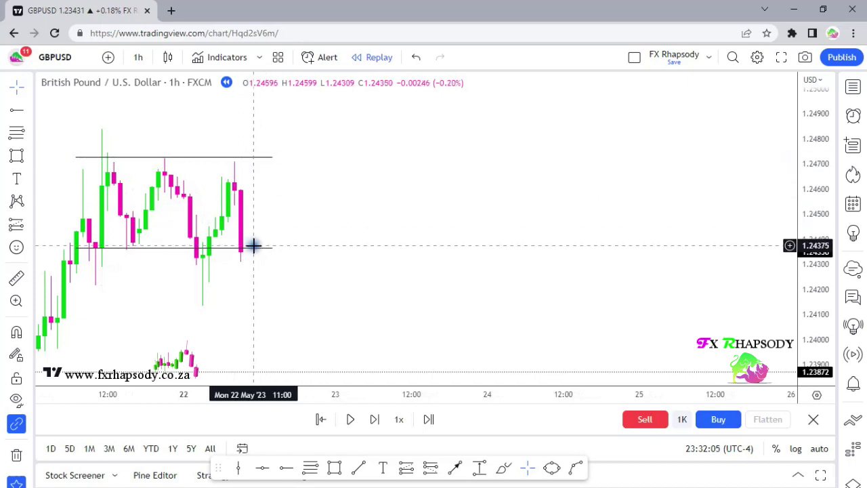
- Delete the lower and upper horizontal lines marking the 22 May range
left_click(256, 252)
key("Delete")
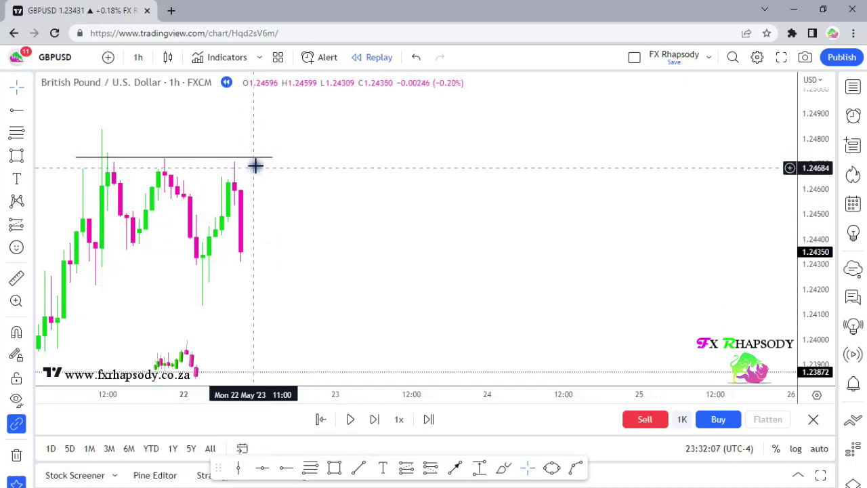
left_click(260, 158)
key("Delete")
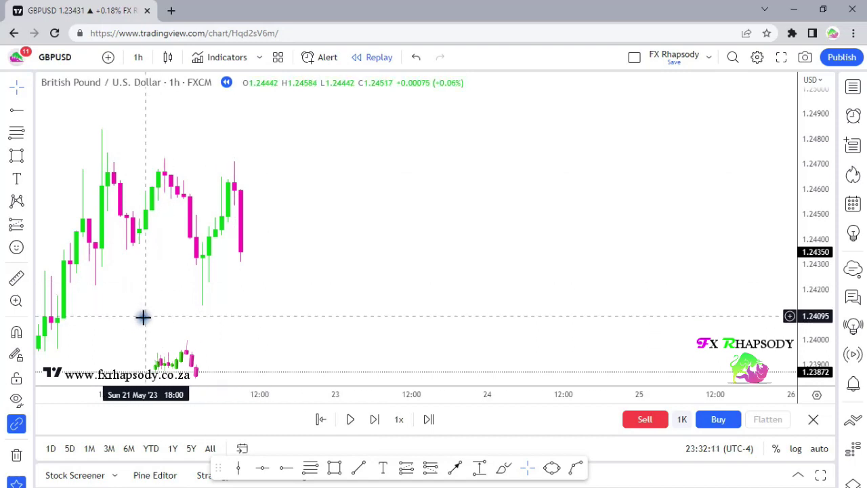
- Advance the 1h replay to the 22 May 11:00 candle
key("shift+Right")
key("shift+Right")
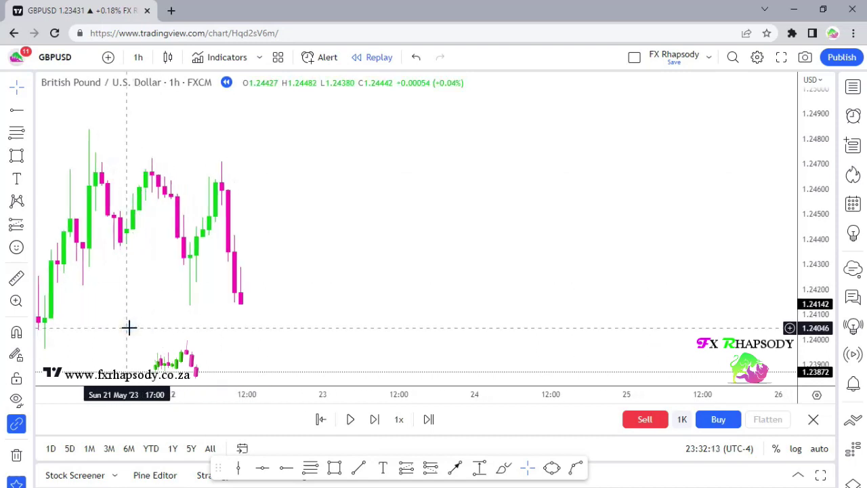
key("shift+Right")
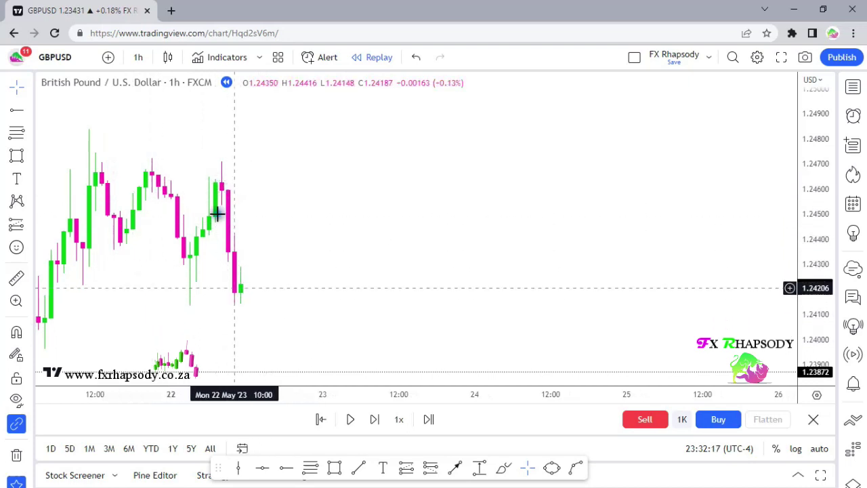
- Draw a rectangle from the 22 May 07:00 candle to 23 May 19:00, spanning 1.24537 to about 1.2442
left_click(332, 467)
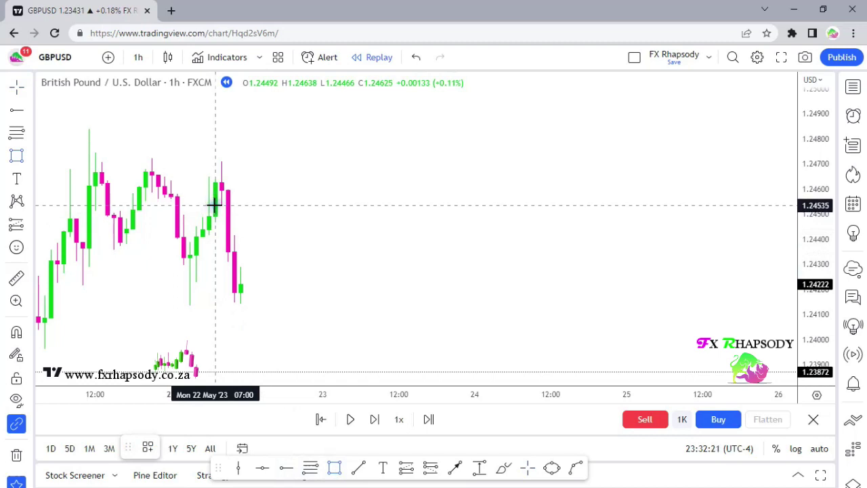
left_click(216, 204)
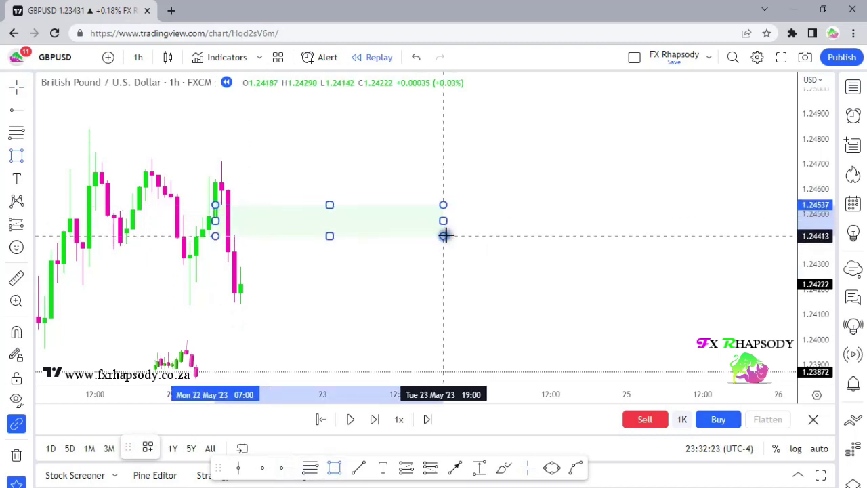
left_click(443, 233)
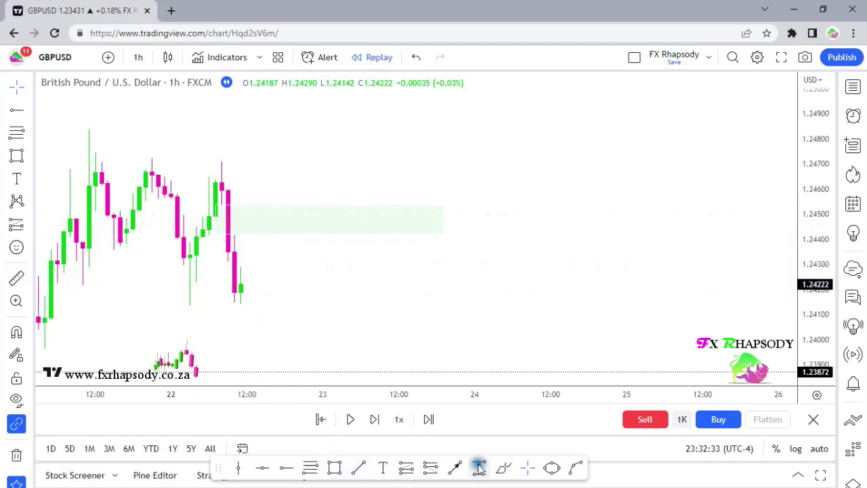
- Sketch two arrows projecting price up into the green zone and back down below the latest low, and undo both
left_click(253, 277)
left_click(279, 221)
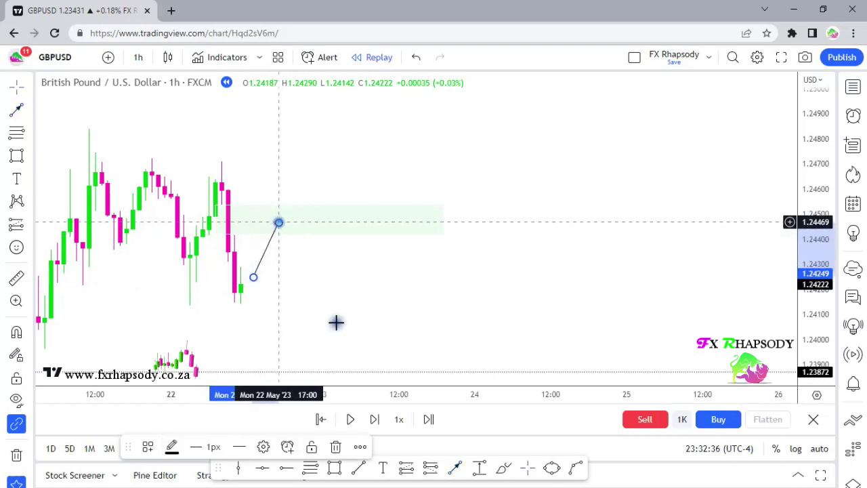
left_click(408, 401)
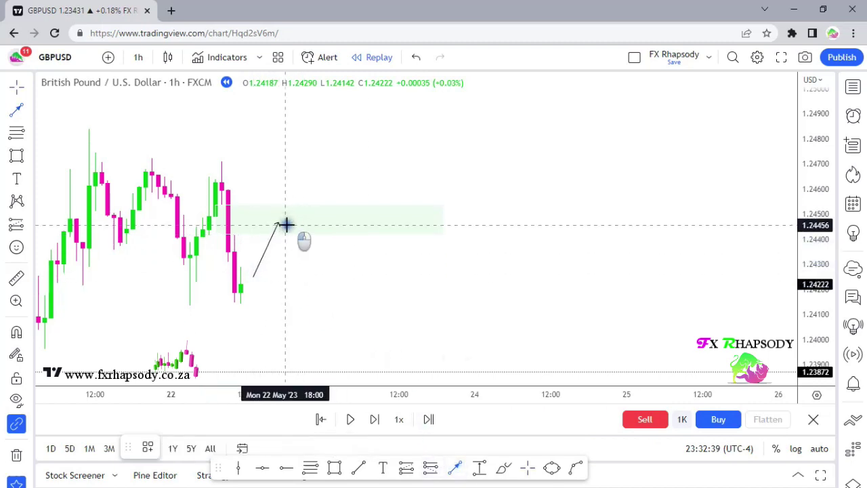
left_click(285, 224)
left_click(309, 318)
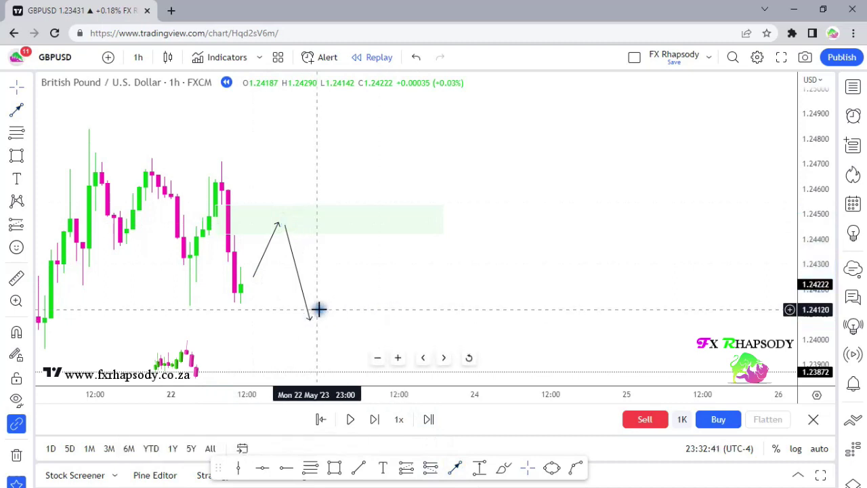
key("ctrl+z")
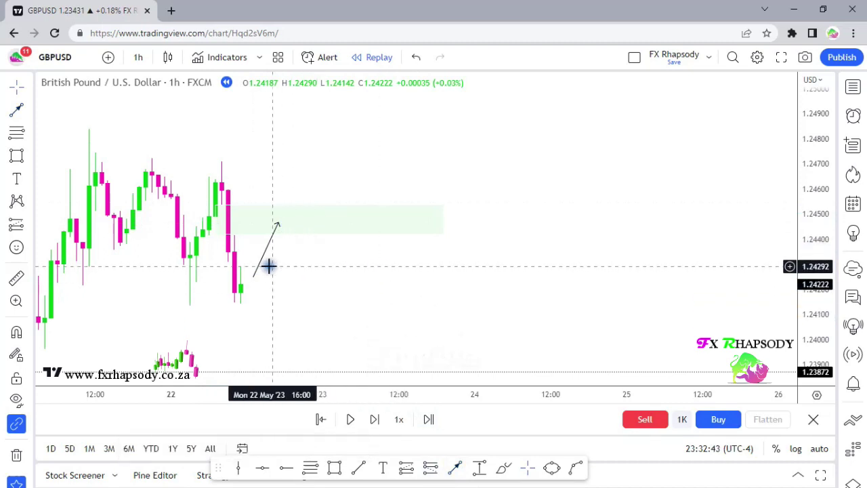
key("ctrl+z")
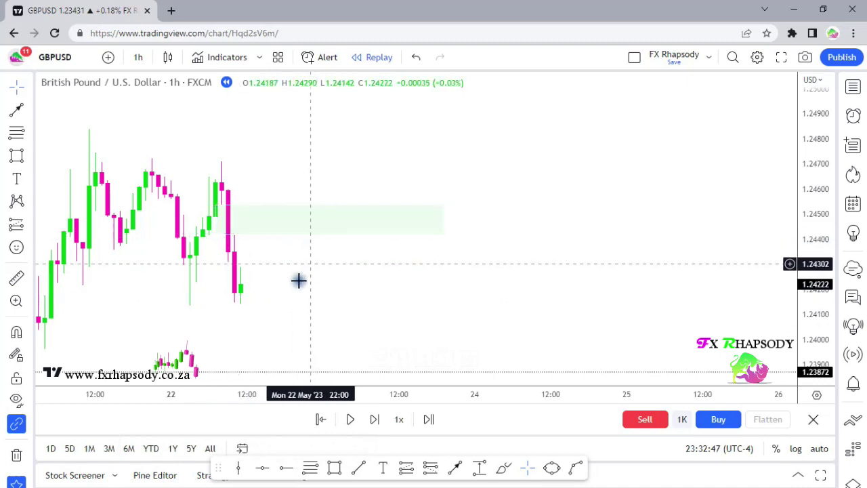
- Advance the 1h replay from the green zone through the drop to the 23 May 05:00 candle beneath the 1.23872 line
left_click_drag(366, 311, 357, 283)
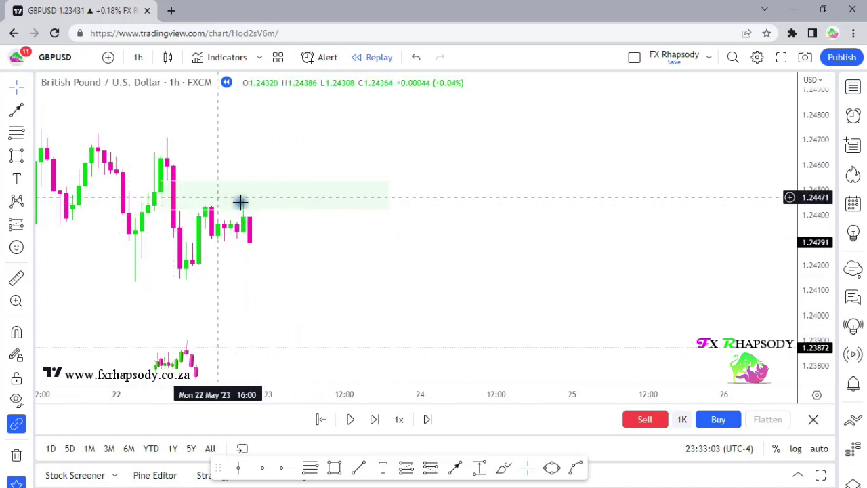
scroll(483, 296, "up", 2)
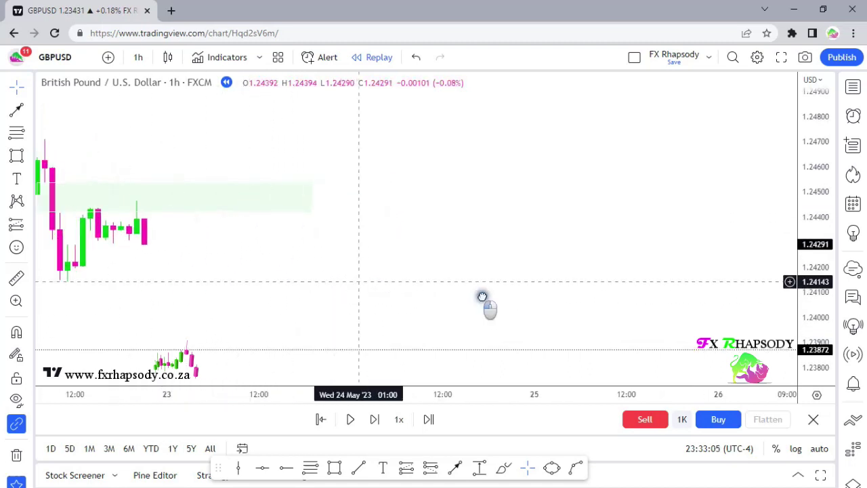
left_click_drag(482, 296, 548, 298)
left_click_drag(799, 333, 794, 245)
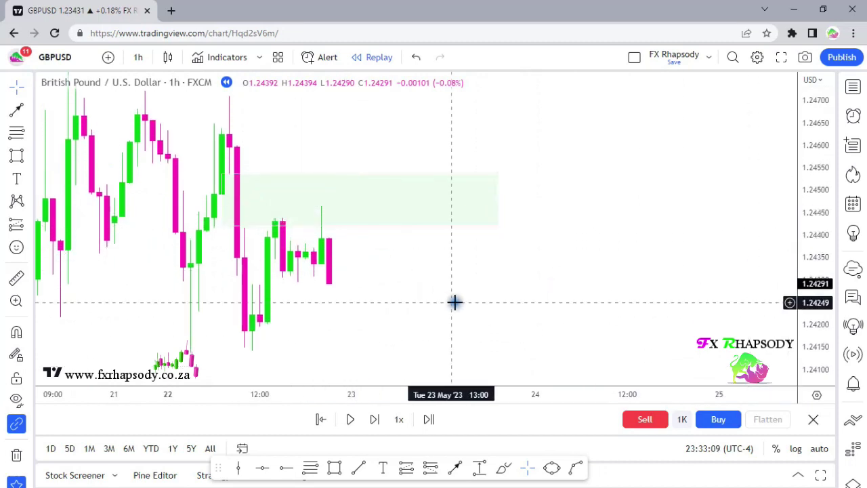
left_click_drag(454, 302, 454, 262)
left_click_drag(804, 213, 794, 283)
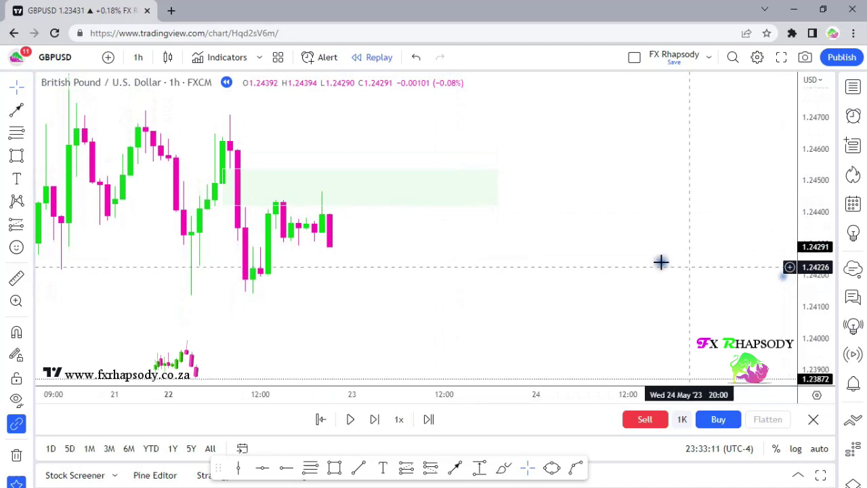
scroll(652, 262, "down", 3)
left_click_drag(616, 262, 503, 257)
scroll(503, 257, "down", 2)
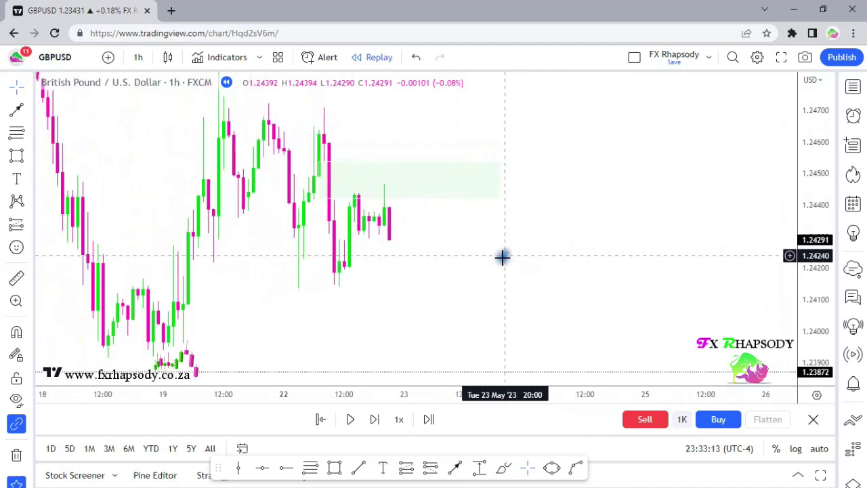
key("shift+Right")
key("shift+Right")
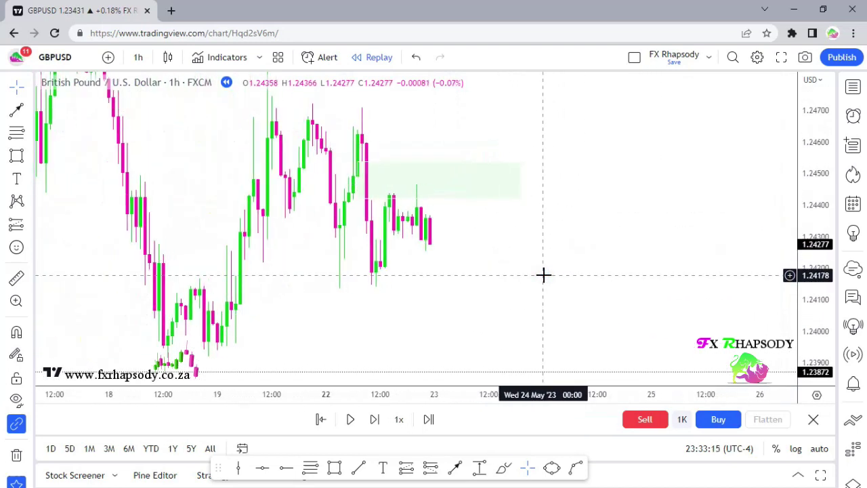
key("shift+Right")
key("shift+Right")
key("shift+Right")
key("shift+Right")
key("shift+Right")
key("shift+Right")
- Continue the 1h replay through the sharp rebound to the 23 May 11:00 candle
left_click_drag(546, 309, 458, 252)
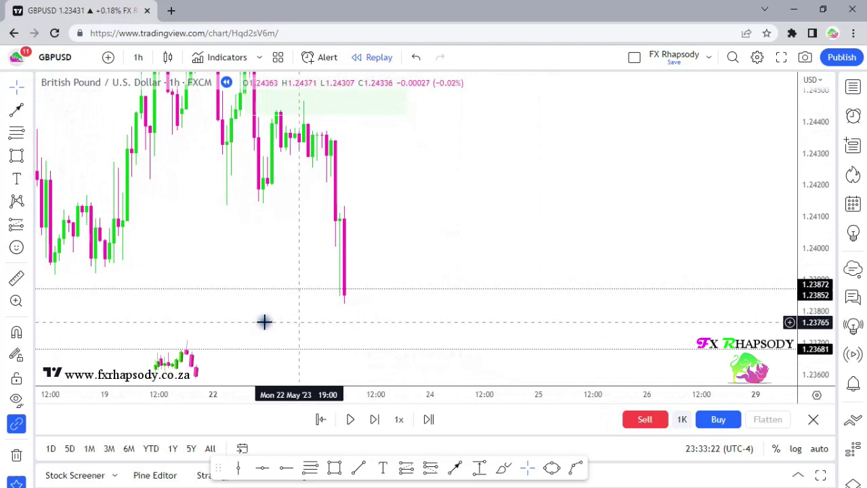
key("shift+Right")
key("shift+Right")
key("shift+Right")
key("shift+Right")
key("shift+Right")
key("shift+Right")
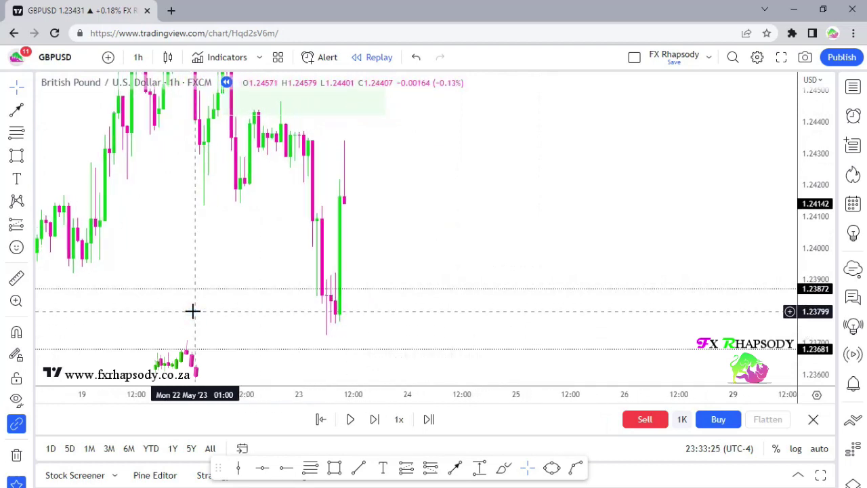
key("shift+Right")
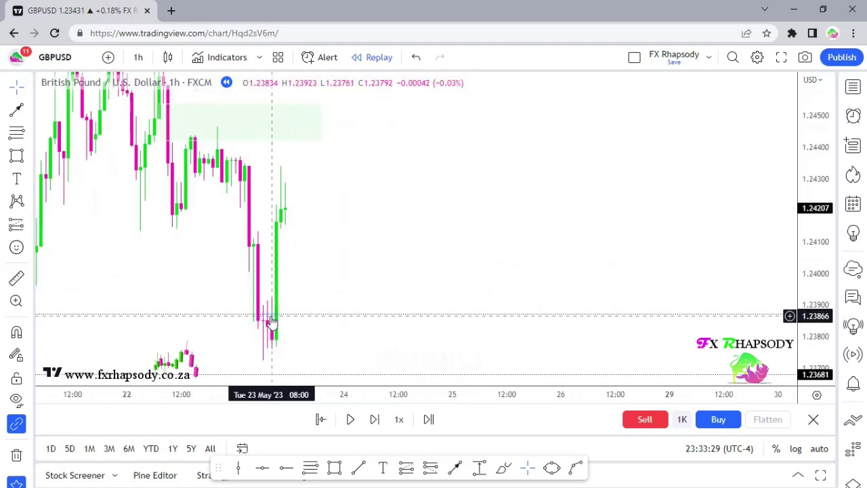
- Play the 1h replay forward through the sideways pullback to the 23 May 17:00 candle
key("shift+Right")
key("shift+Right")
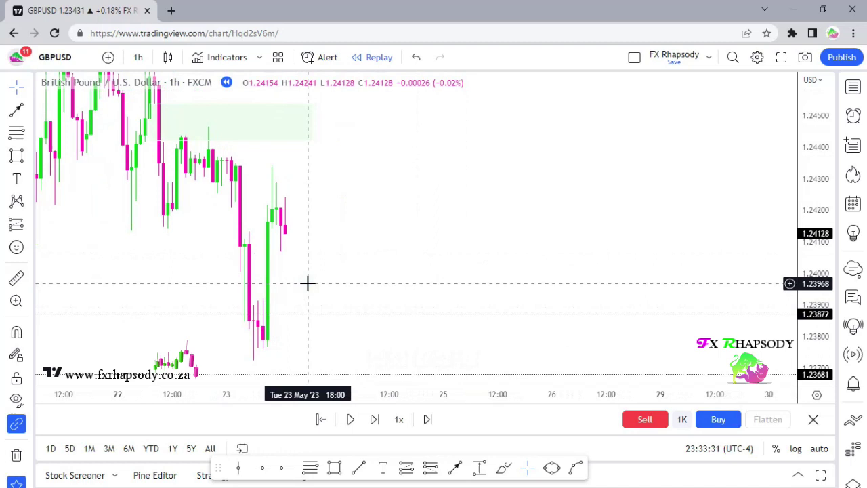
key("shift+Right")
key("shift+Right")
key("shift+Right")
key("shift+Right")
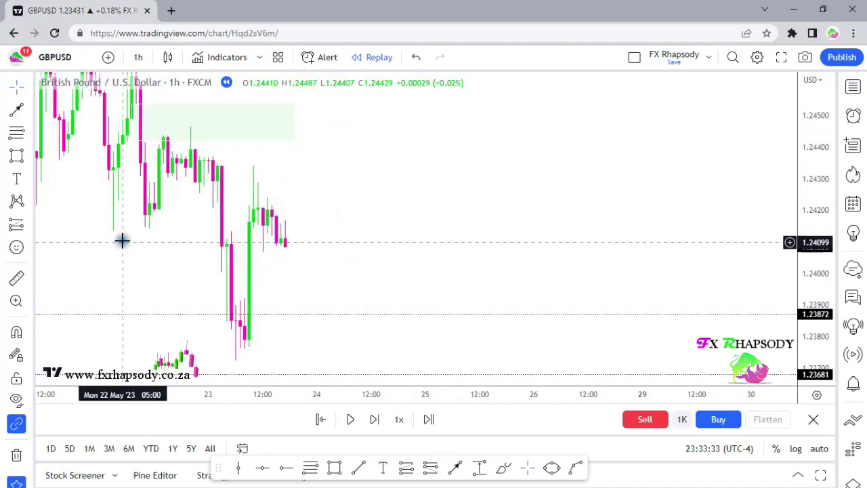
left_click_drag(417, 244, 494, 240)
key("shift+Right")
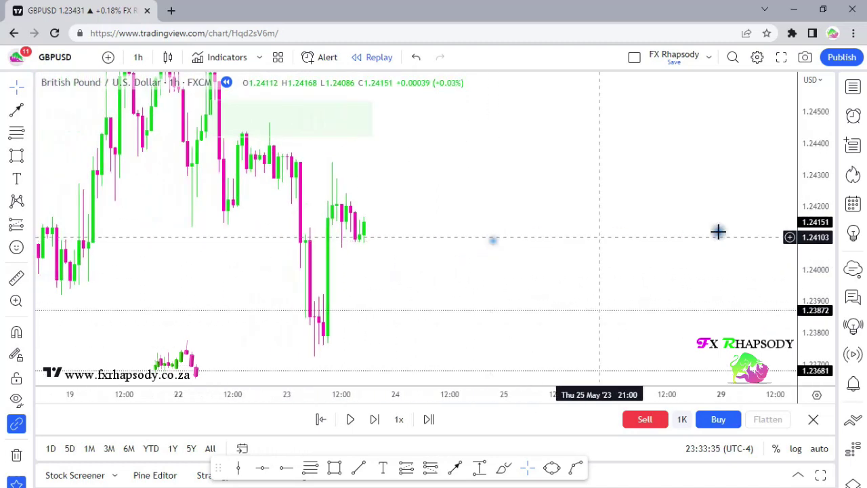
- Advance the 1h replay through the climb into the green zone, up to the 24 May 02:00 candle
left_click_drag(627, 229, 619, 213)
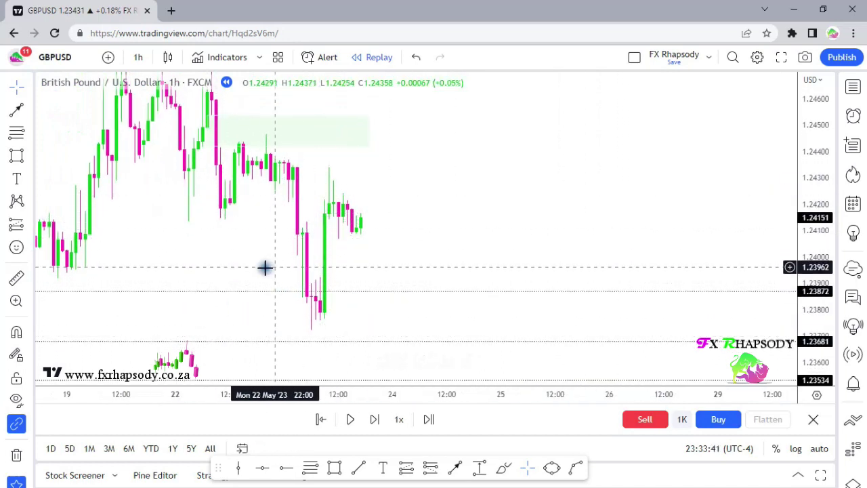
key("shift+Right")
key("shift+Right")
key("shift+Right")
key("shift+Right")
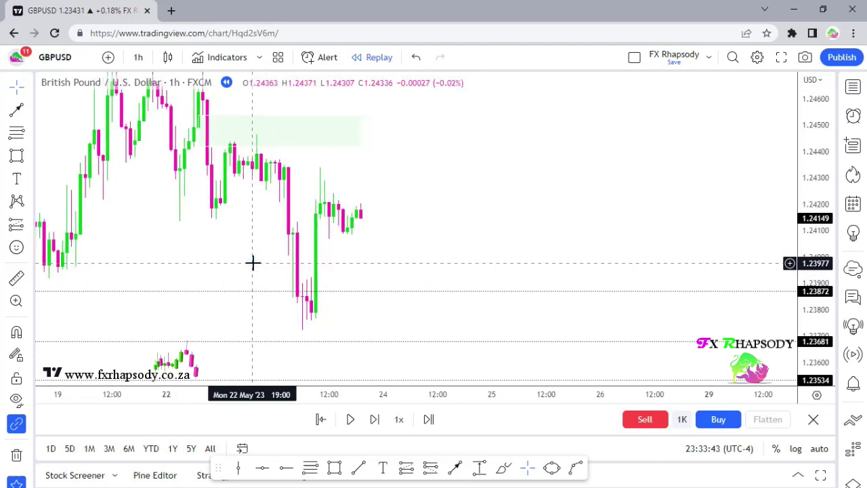
key("shift+Right")
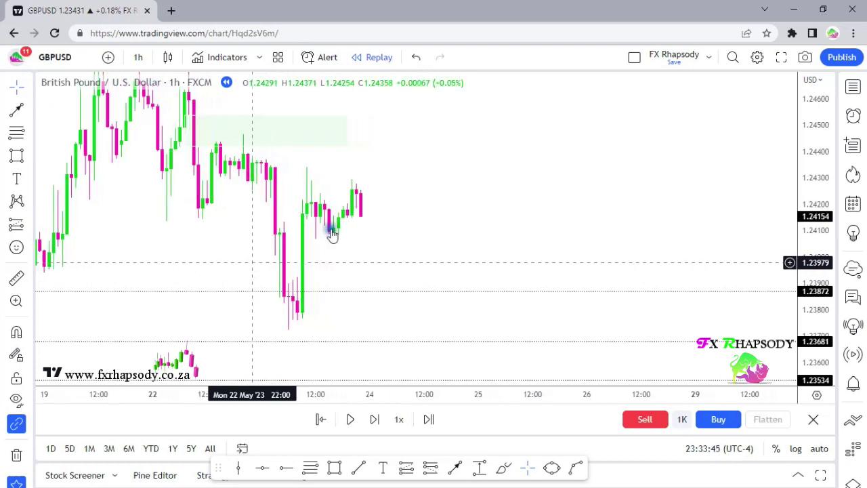
key("shift+Right")
key("shift+Right")
key("shift+Right")
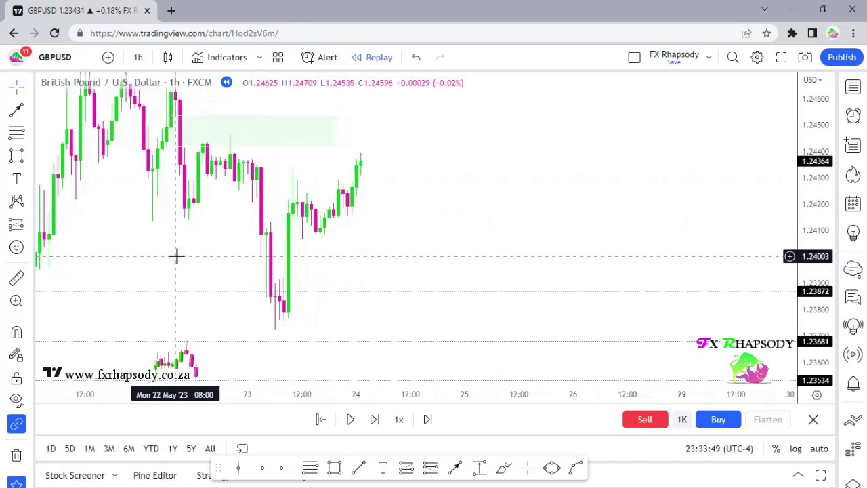
key("shift+Right")
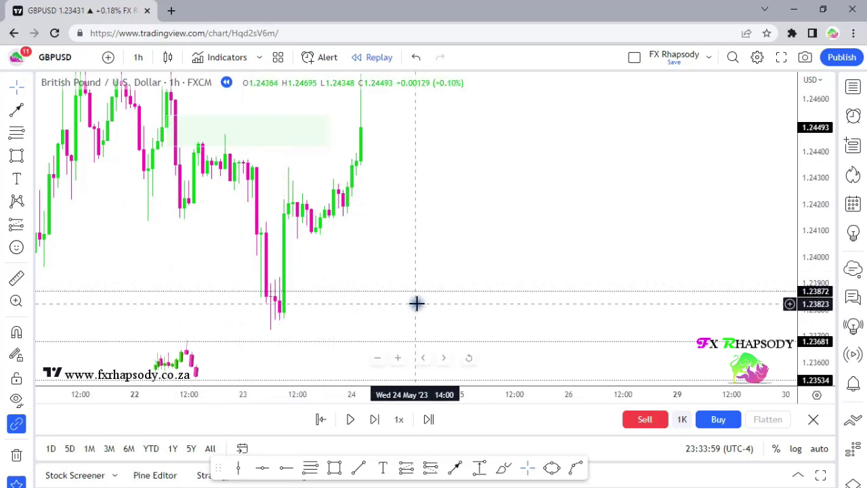
- Advance the 1h replay by one candle to 24 May 03:00
left_click_drag(525, 250, 552, 277)
left_click_drag(832, 193, 812, 261)
left_click_drag(586, 251, 560, 240)
key("shift+Right")
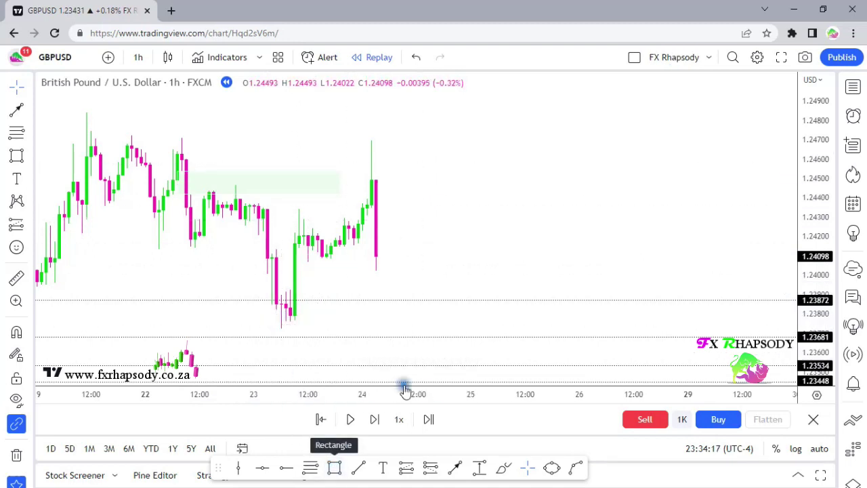
- Extend the green zone rectangle's right edge to about 24 May 10:00
left_click_drag(553, 263, 549, 275)
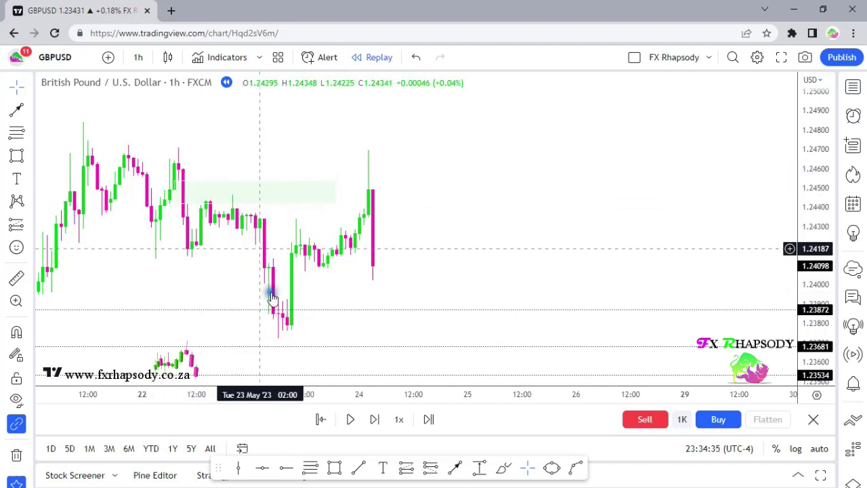
scroll(393, 238, "up", 2)
scroll(389, 234, "up", 1)
left_click_drag(385, 230, 502, 242)
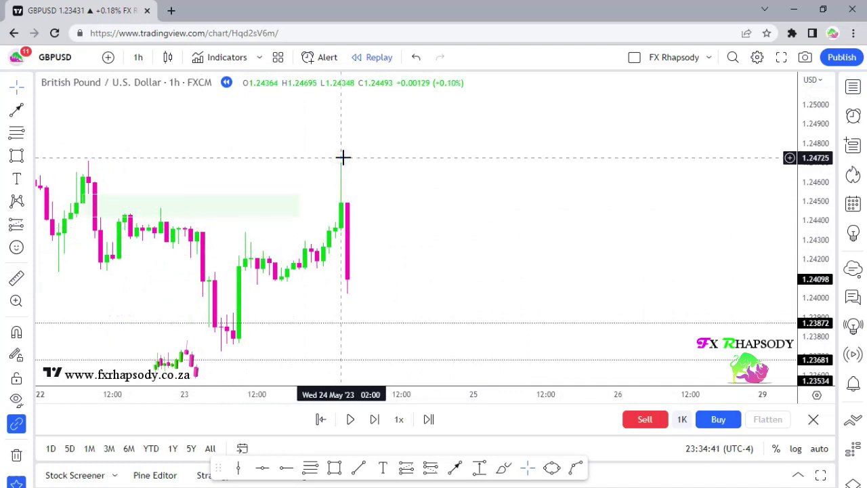
left_click_drag(299, 204, 389, 205)
left_click(275, 268)
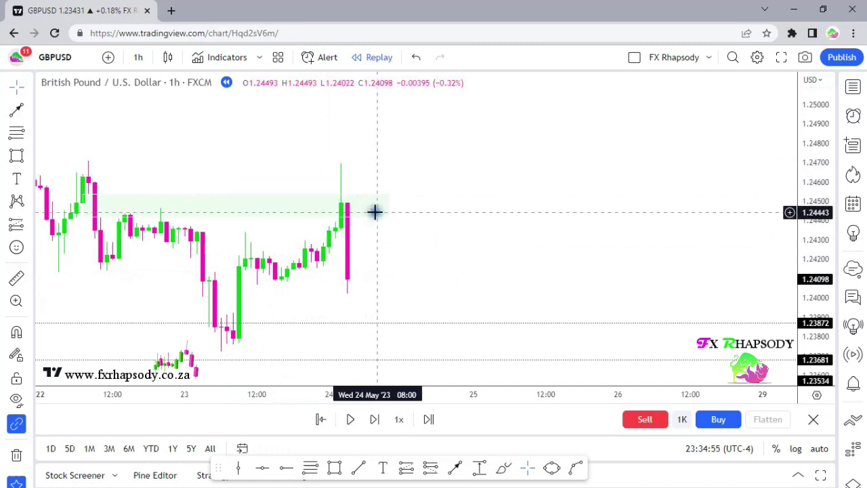
- Advance the 1h replay two candles to 24 May 05:00
left_click_drag(478, 251, 475, 244)
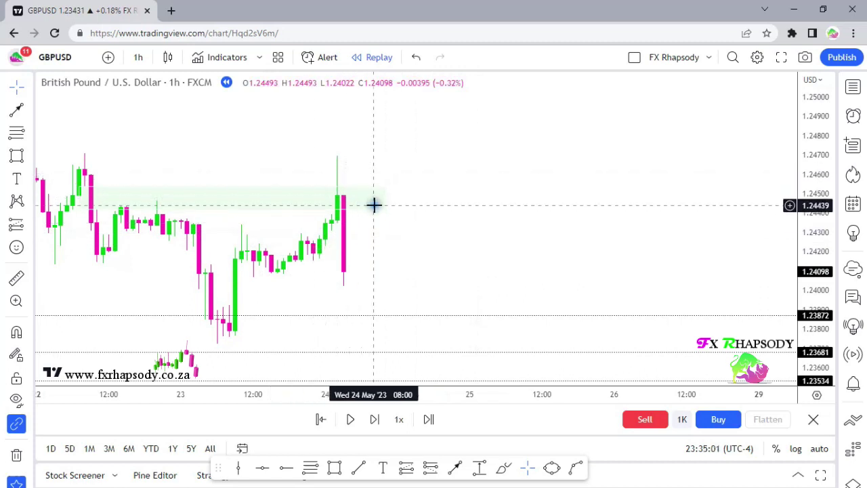
left_click_drag(423, 226, 396, 218)
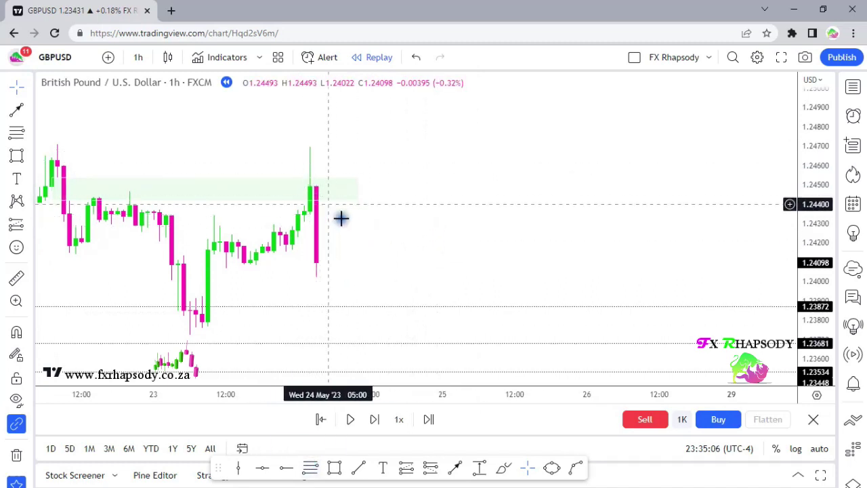
key("shift+Right")
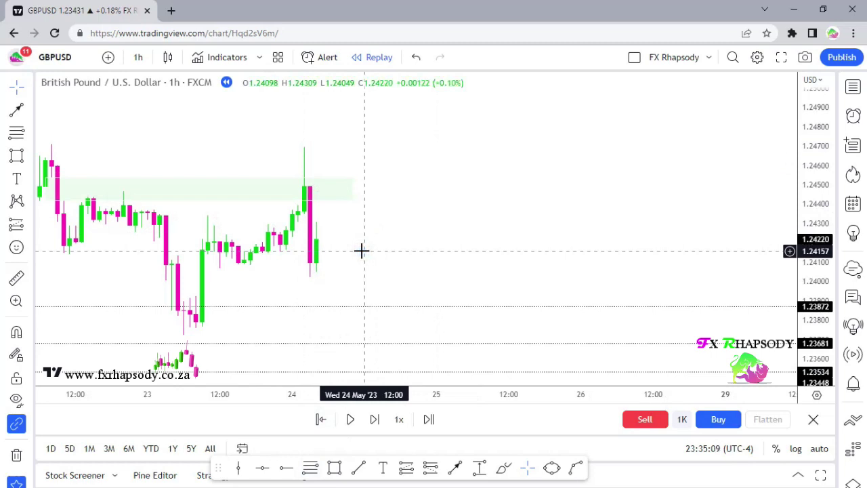
key("shift+Right")
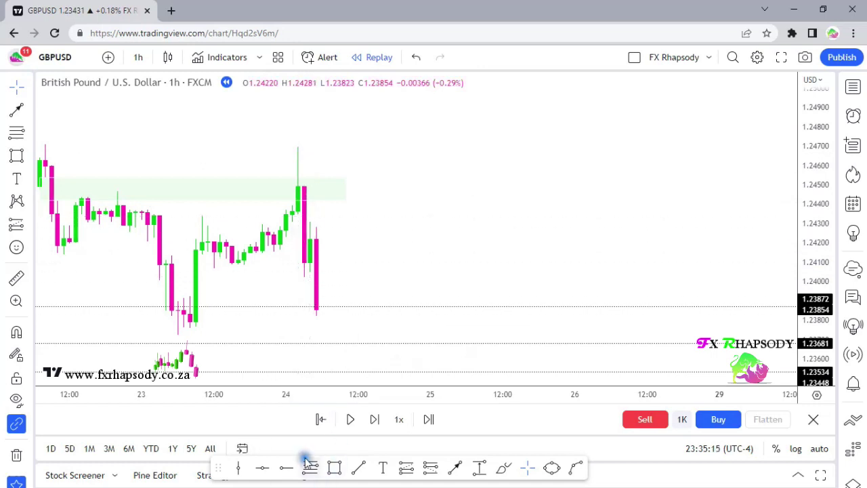
- Draw a Fibonacci retracement from the 24 May 02:00 high to 1.24026, and move its 100% anchor down to 1.24305
left_click(285, 146)
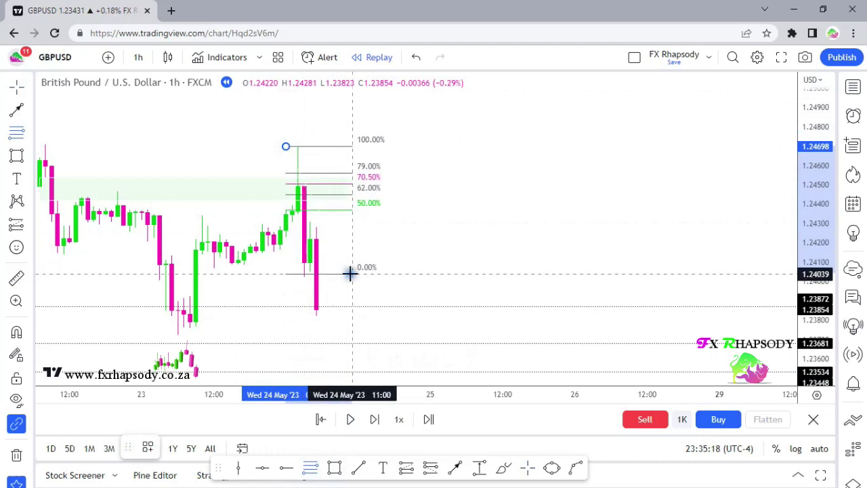
left_click(350, 276)
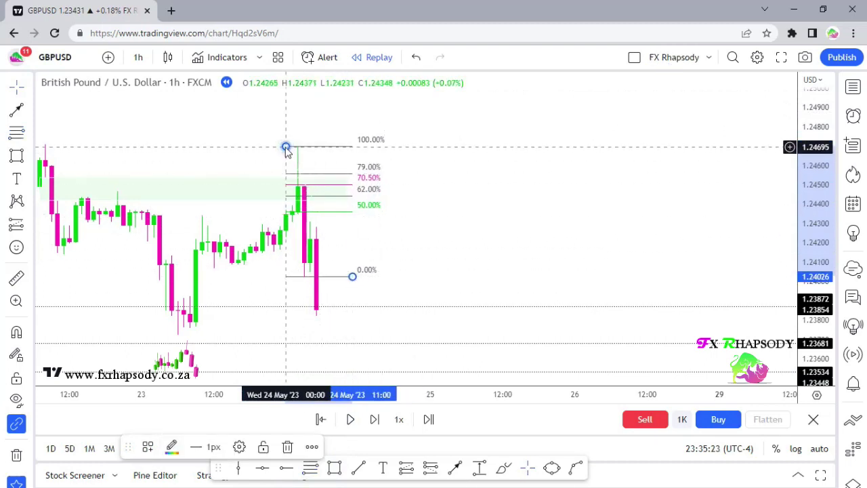
left_click_drag(285, 147, 294, 222)
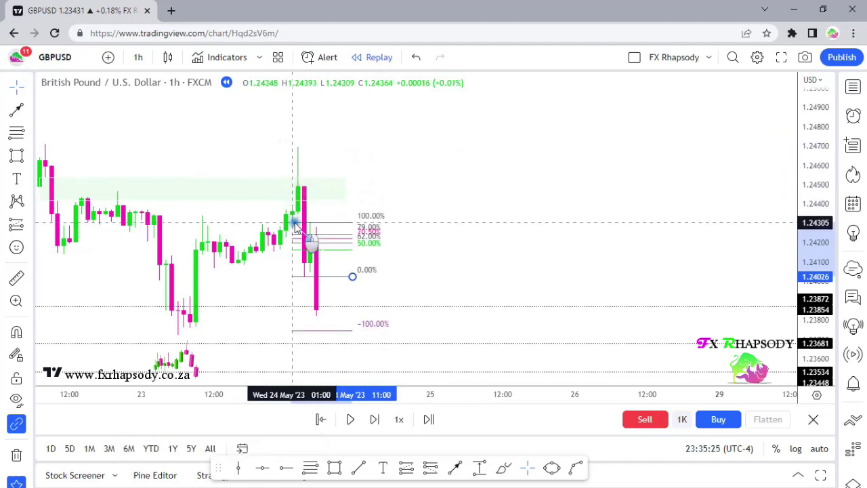
- Advance the 1h replay to the 24 May 06:00 candle, beyond the -100% Fibonacci level
left_click_drag(497, 228, 510, 170)
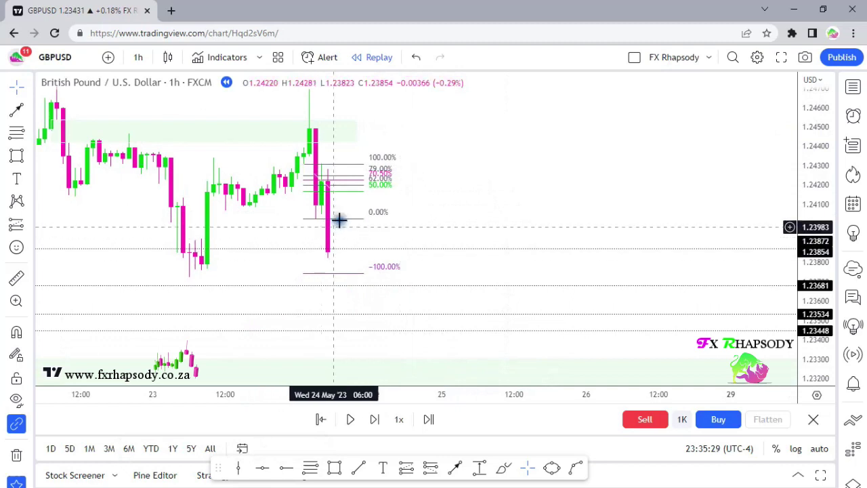
key("shift+Right")
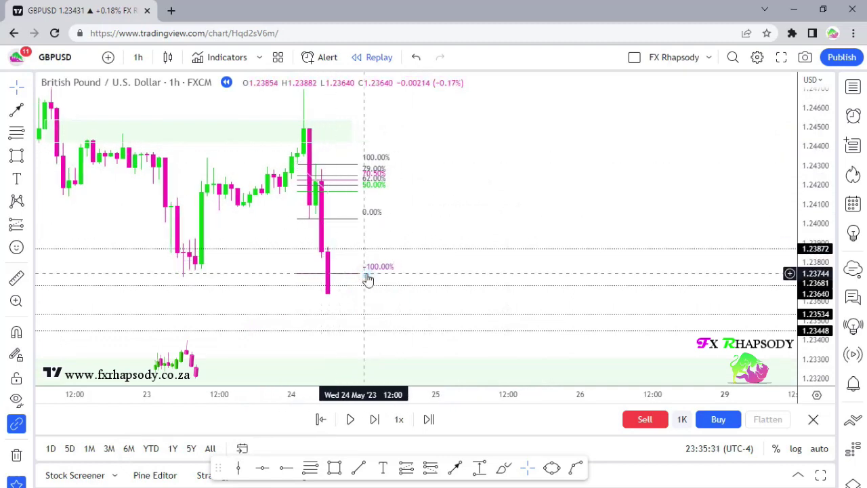
- Advance the 1h replay to 24 May 08:00 and move the Fibonacci's 0% anchor down to the 24 May 06:00 low at 1.23639
key("shift+Right")
key("shift+Right")
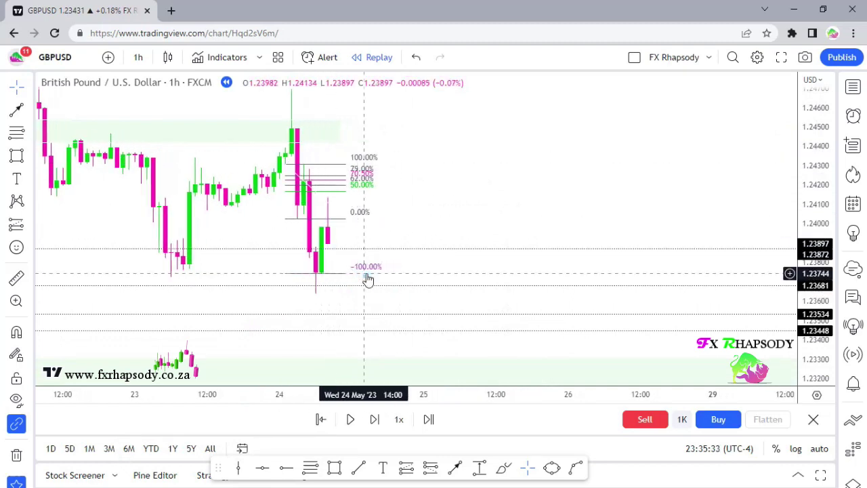
left_click(345, 271)
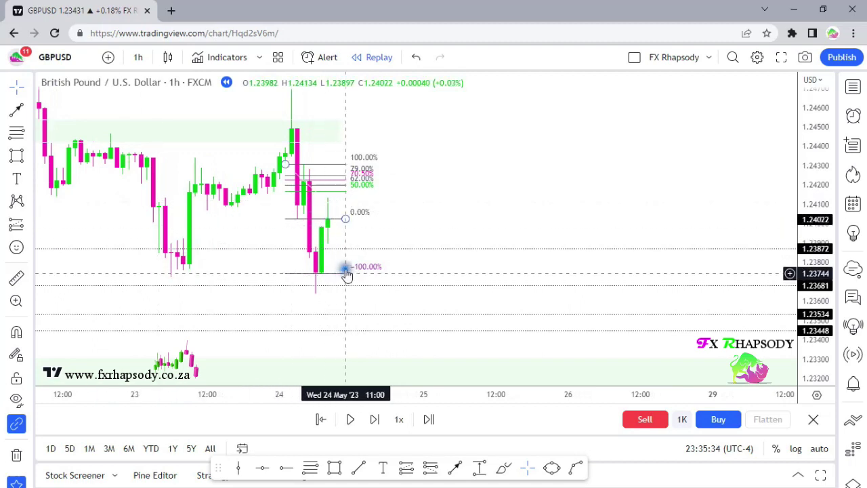
left_click_drag(347, 222, 381, 294)
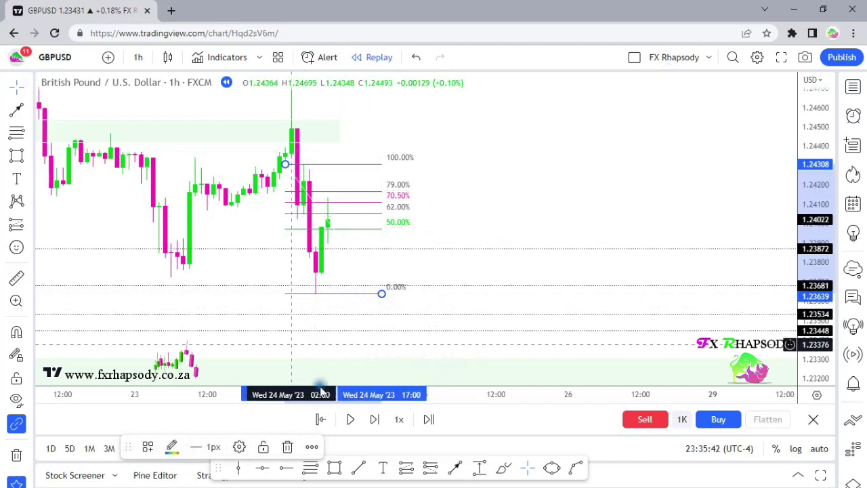
- Draw a cyan-filled rectangle between the 79% and 62% Fibonacci levels, from 24 May 07:00 to about 15:00, spanning 1.24160 to 1.24052
left_click(334, 472)
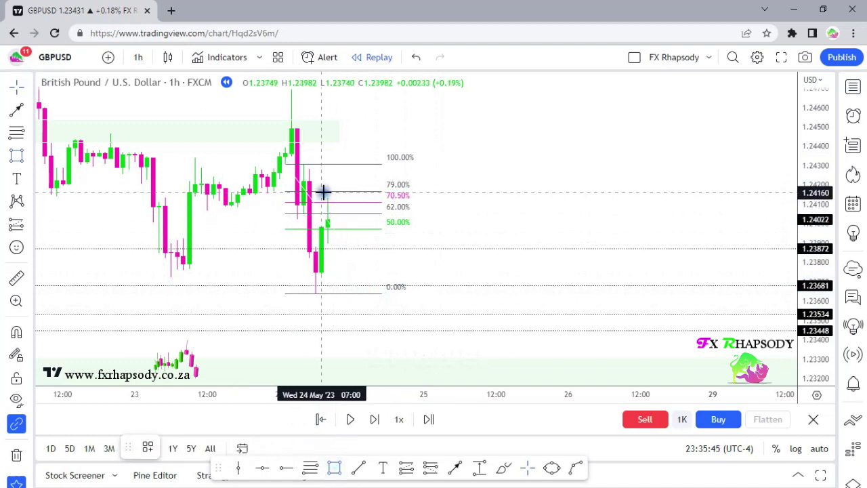
left_click(368, 214)
left_click(443, 211)
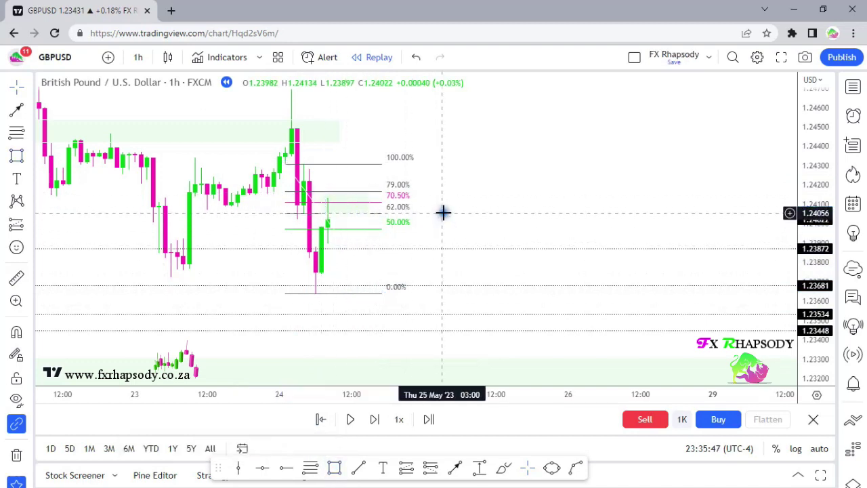
left_click(367, 206)
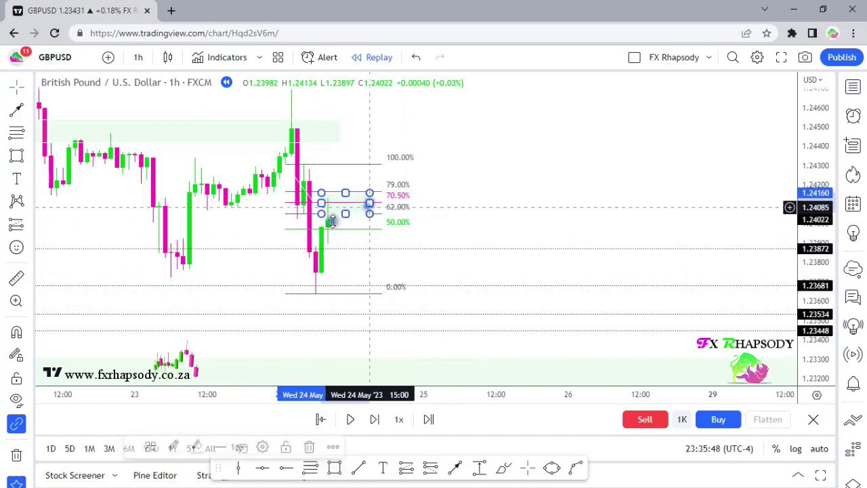
left_click(196, 446)
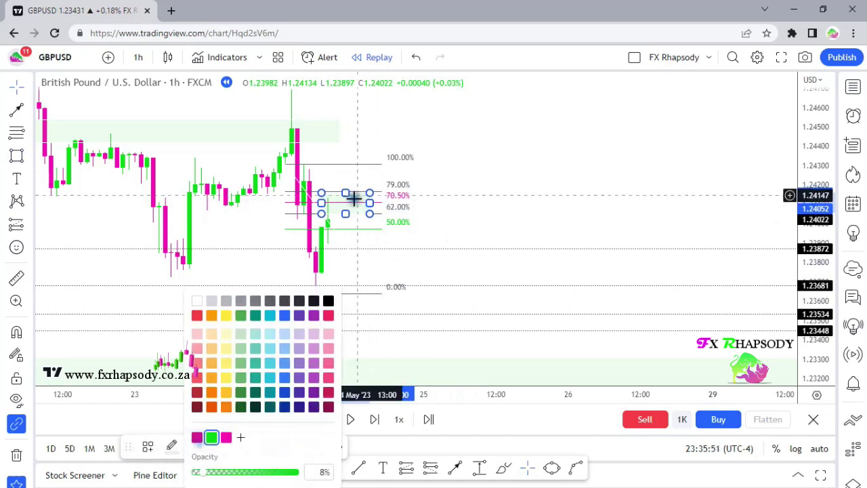
left_click(271, 316)
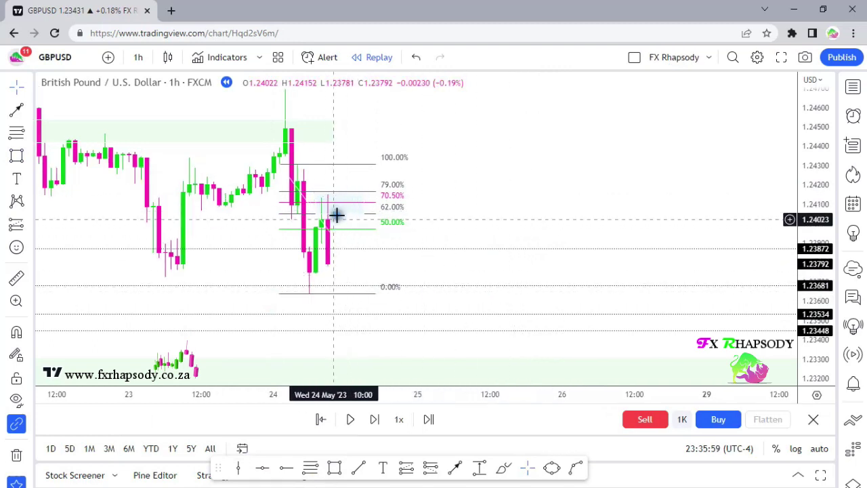
- Examine the 24 May drop from the upper green zone, the pullback into the blue rectangle and the -100% Fibonacci level beneath the lower green zone
left_click_drag(541, 197, 551, 142)
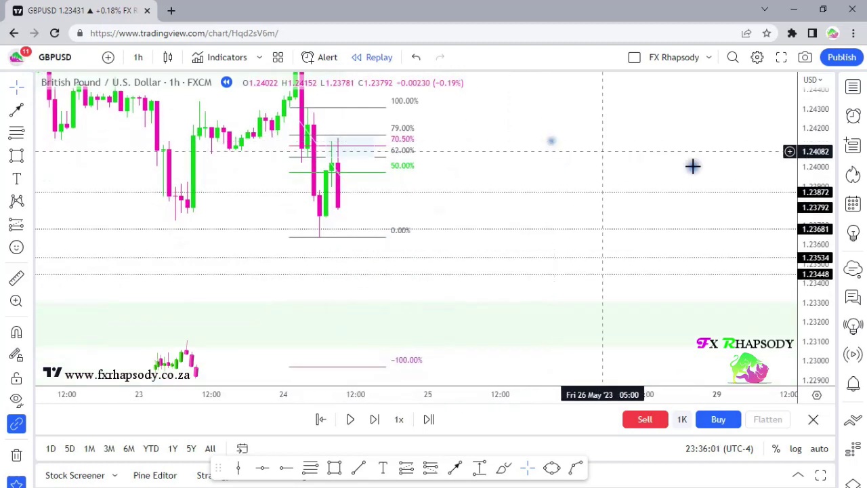
left_click_drag(802, 187, 800, 229)
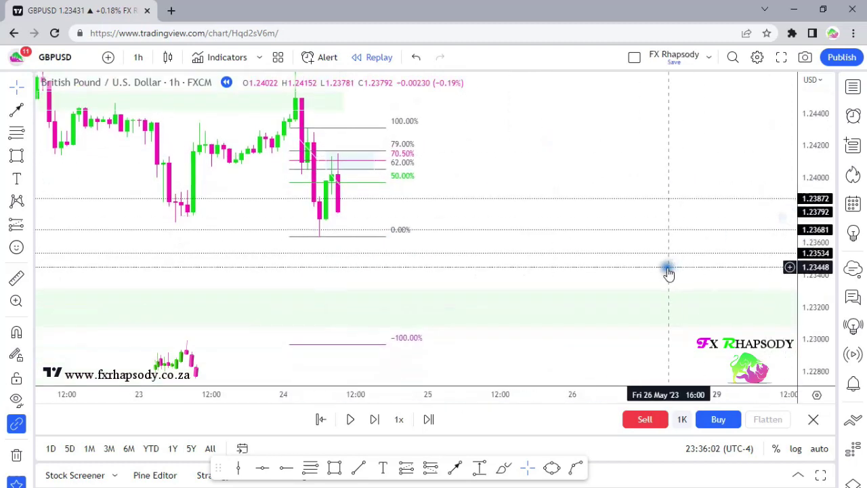
scroll(637, 165, "down", 1)
left_click_drag(627, 163, 585, 177)
left_click(370, 255)
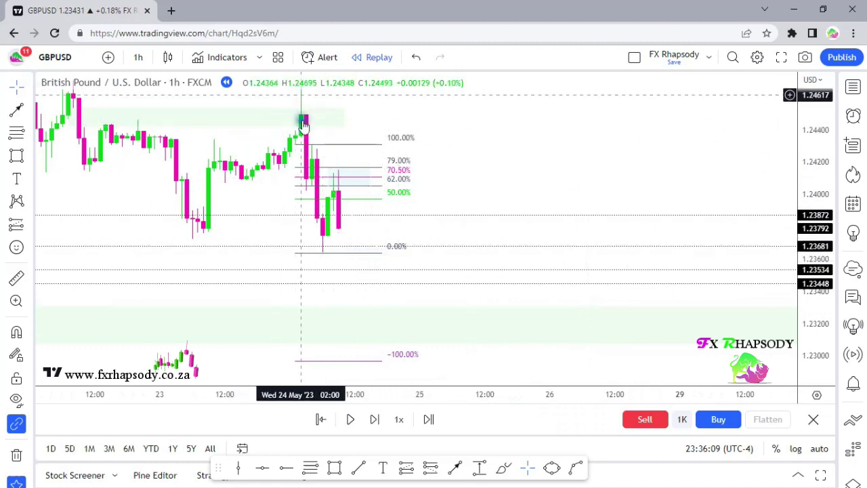
left_click(302, 119)
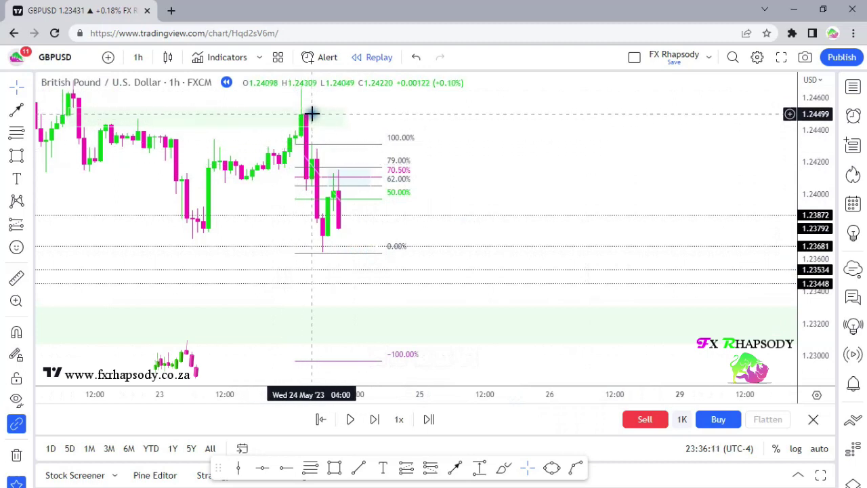
left_click(343, 309)
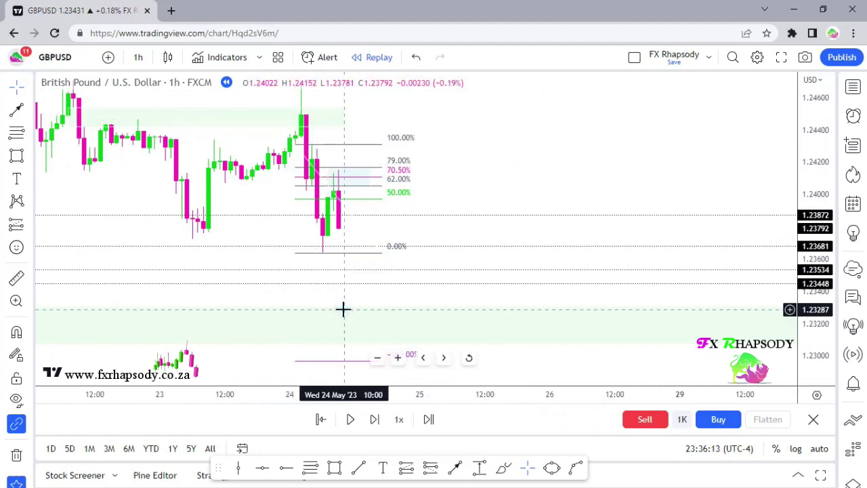
left_click(337, 244)
left_click(312, 252)
left_click(332, 185)
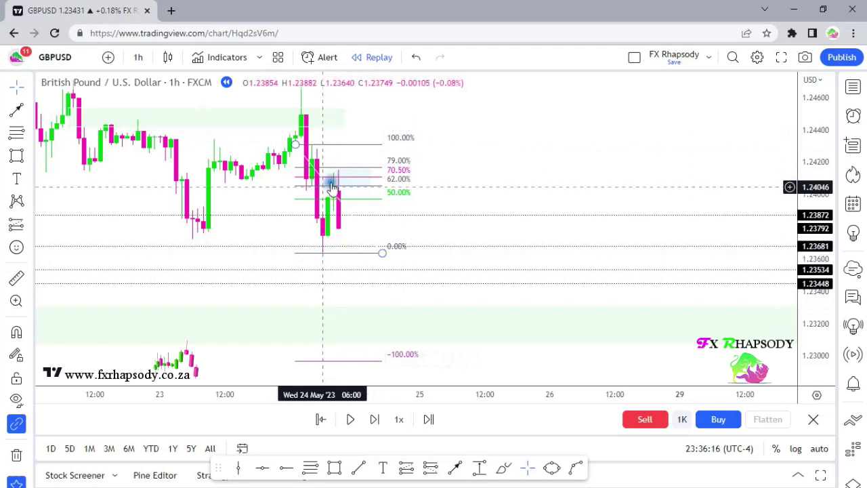
left_click(345, 201)
left_click(368, 209)
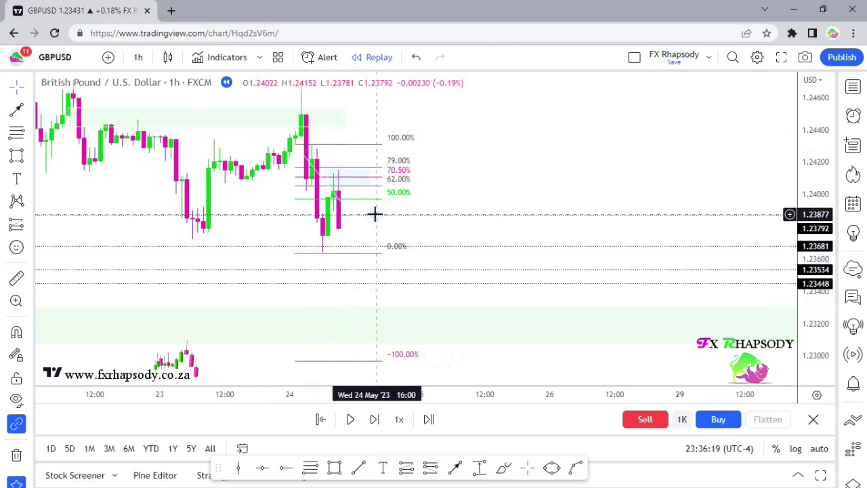
left_click_drag(506, 197, 490, 175)
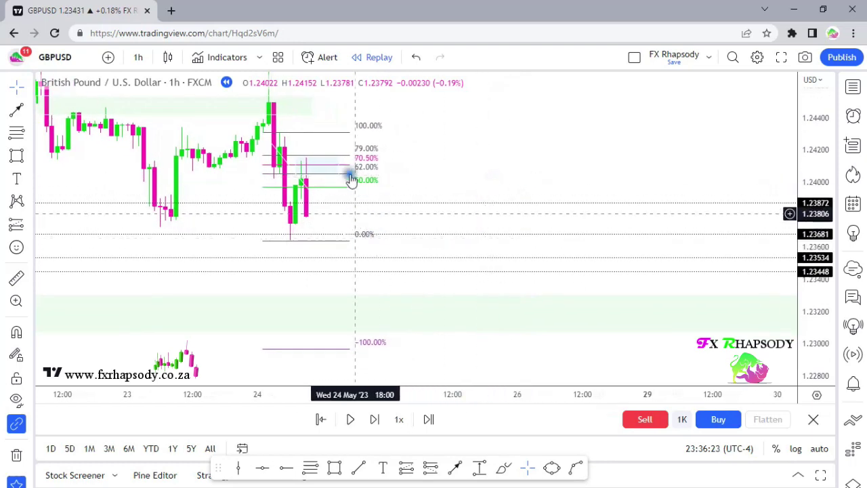
left_click(316, 170)
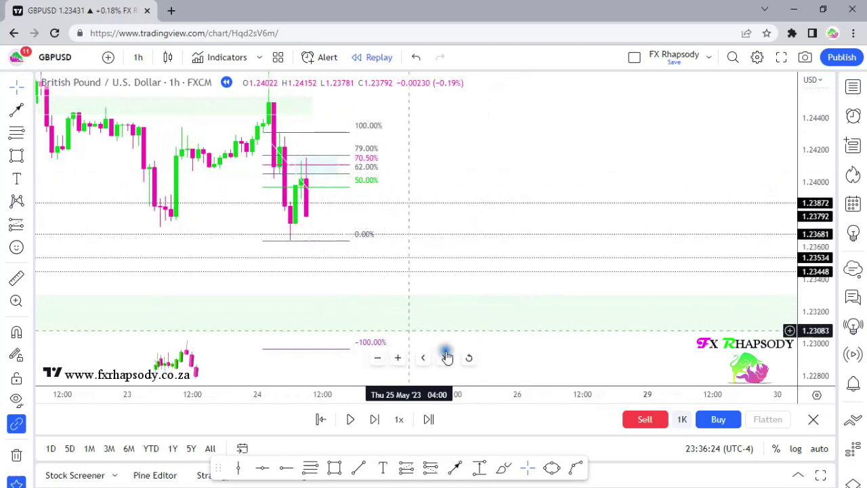
left_click_drag(598, 348, 589, 332)
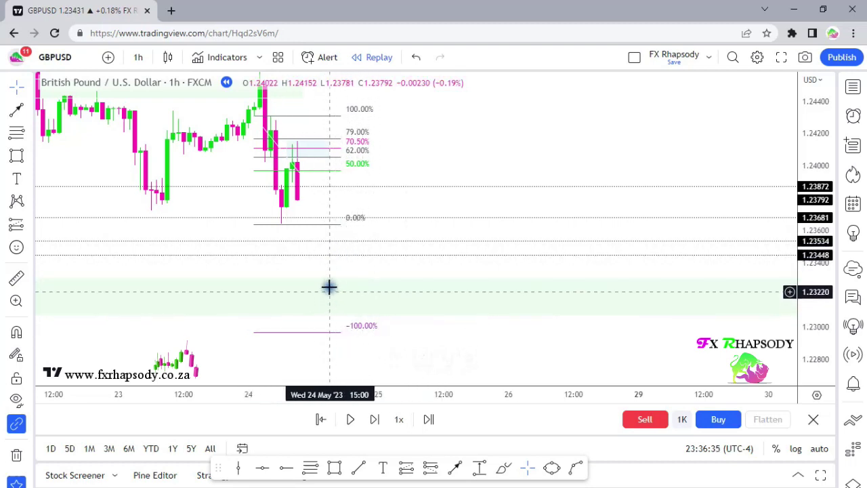
left_click_drag(478, 134, 487, 219)
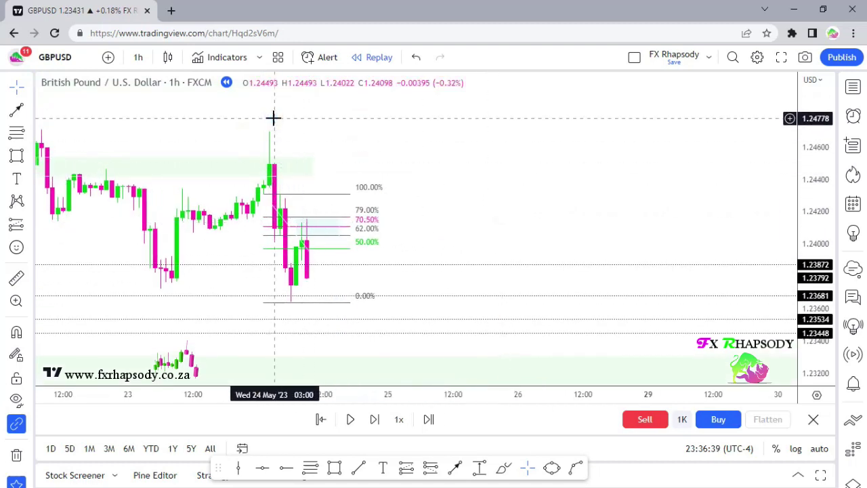
left_click_drag(455, 234, 532, 116)
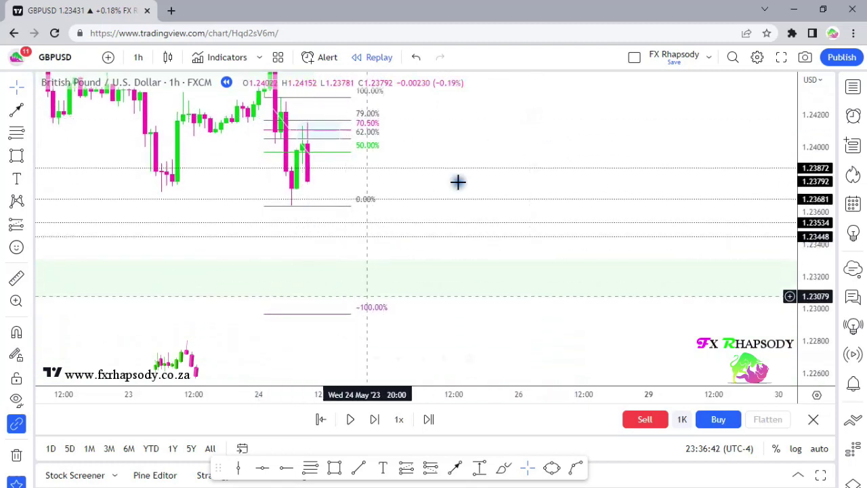
- Advance the 1h replay to about 24 May 22:00, following price down towards the 1.23448 level
left_click_drag(521, 164, 514, 196)
key("shift+Right")
key("shift+Right")
key("shift+Right")
key("shift+Right")
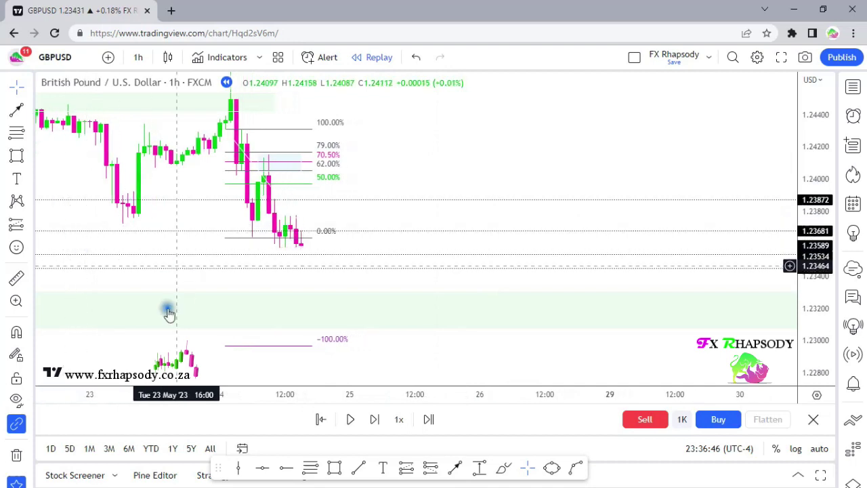
key("shift+Right")
key("shift+Right")
key("shift+Right")
key("shift+Right")
key("shift+Right")
key("shift+Right")
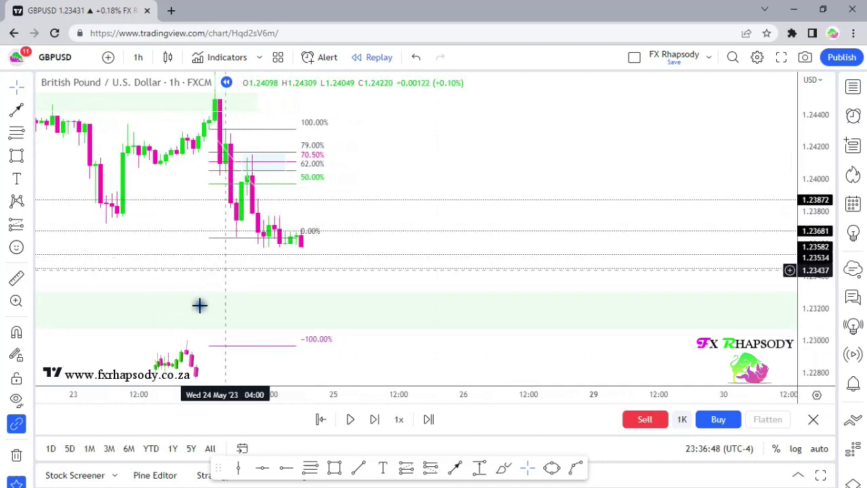
key("shift+Right")
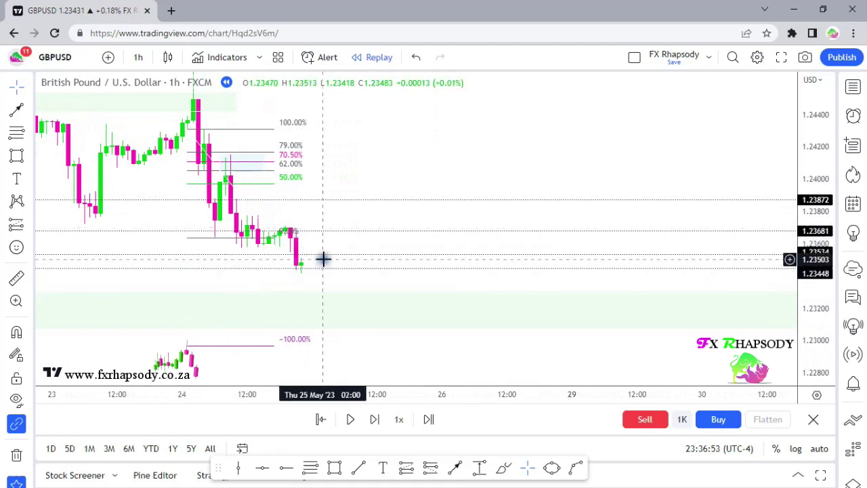
- Advance the 1h replay to the 25 May 06:00 candle, past the reaction at the 1.23872 level
key("shift+Right")
key("shift+Right")
key("shift+Right")
key("shift+Right")
key("shift+Right")
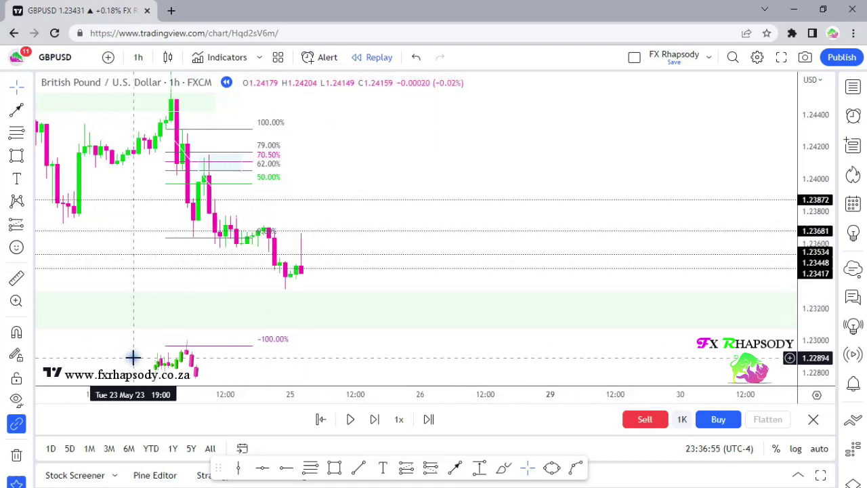
key("shift+Right")
key("shift+Right")
key("shift+Right")
key("shift+Right")
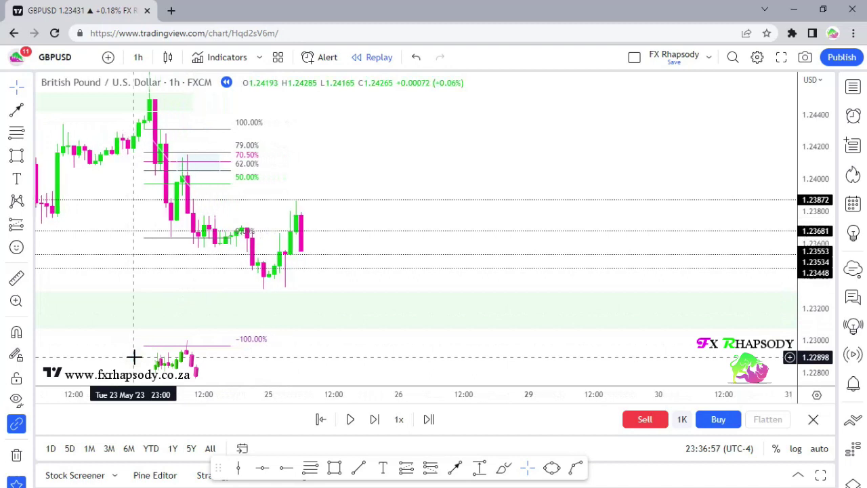
- Advance the 1h replay to the 25 May 14:00 candle, following price into the lower green zone
key("shift+Right")
key("shift+Right")
key("shift+Right")
key("shift+Right")
key("shift+Right")
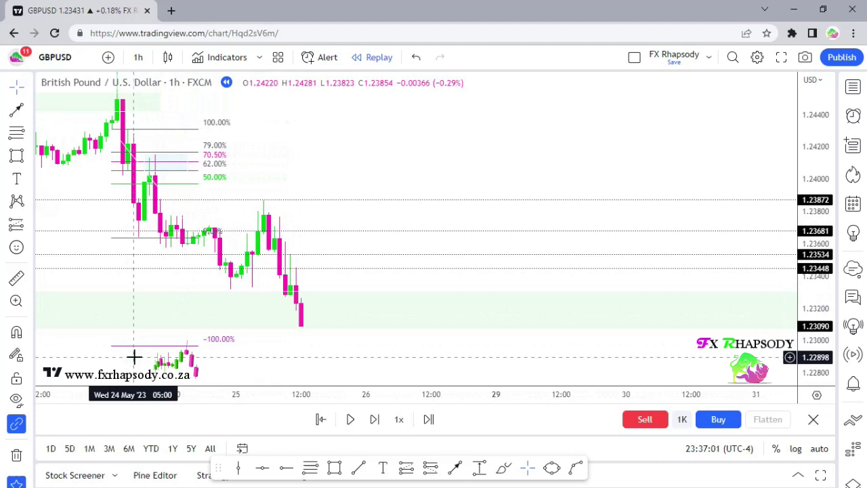
left_click_drag(525, 190, 509, 95)
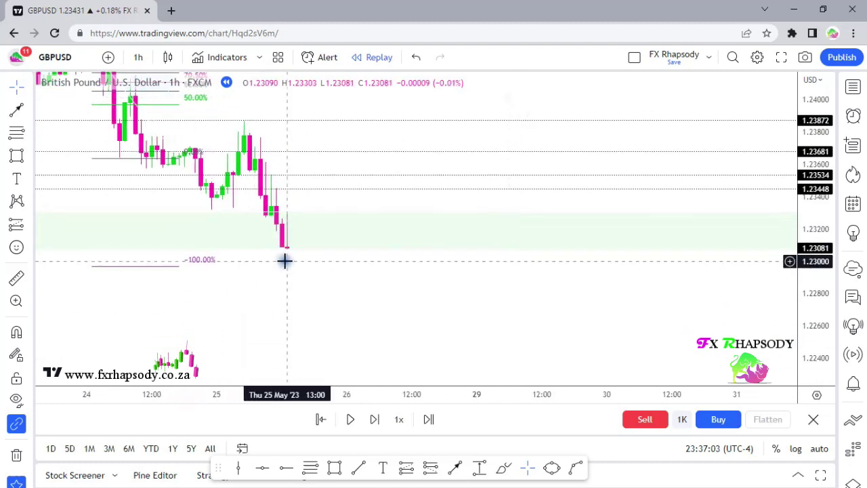
key("shift+Right")
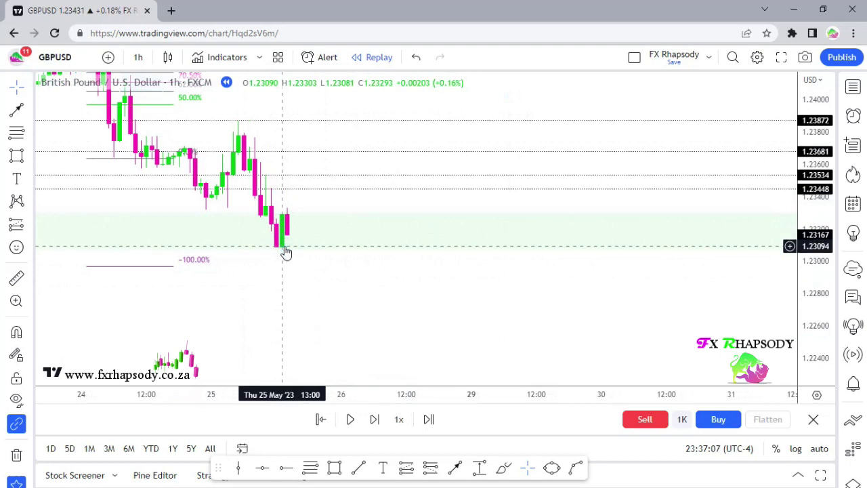
- Measure the price distance from the 70.5% Fibonacci level in the blue rectangle down to the low in the lower green zone
left_click_drag(344, 341, 454, 376)
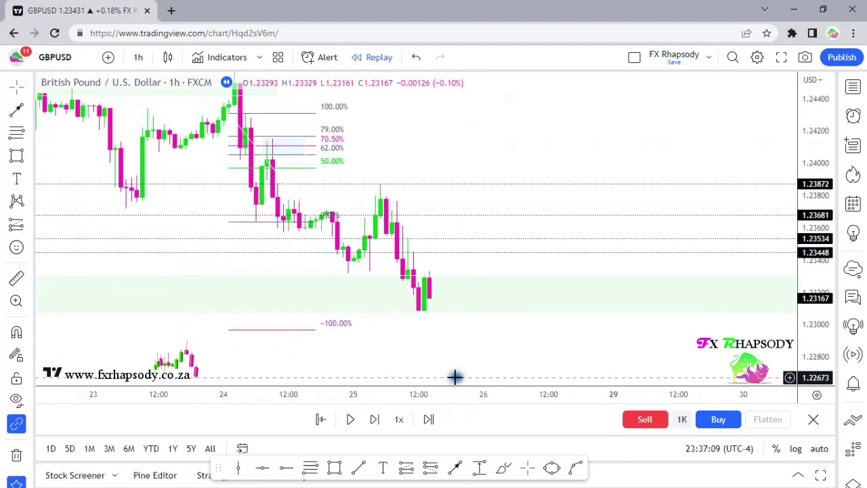
left_click(15, 279)
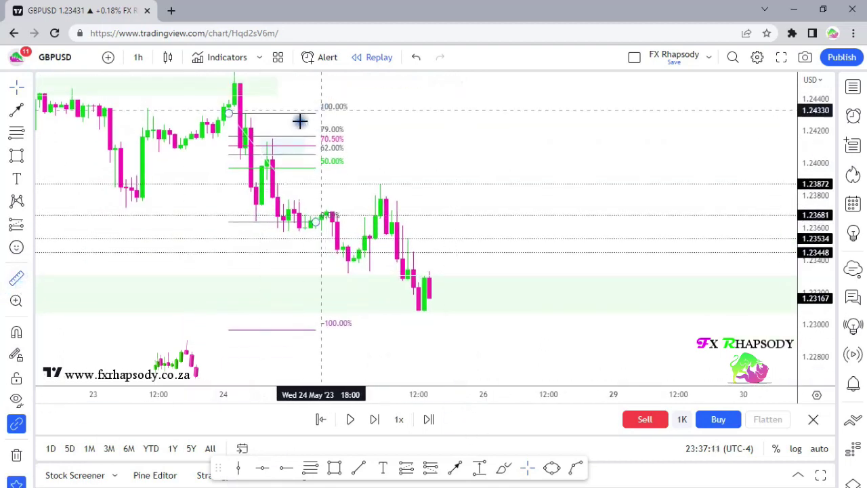
left_click(289, 146)
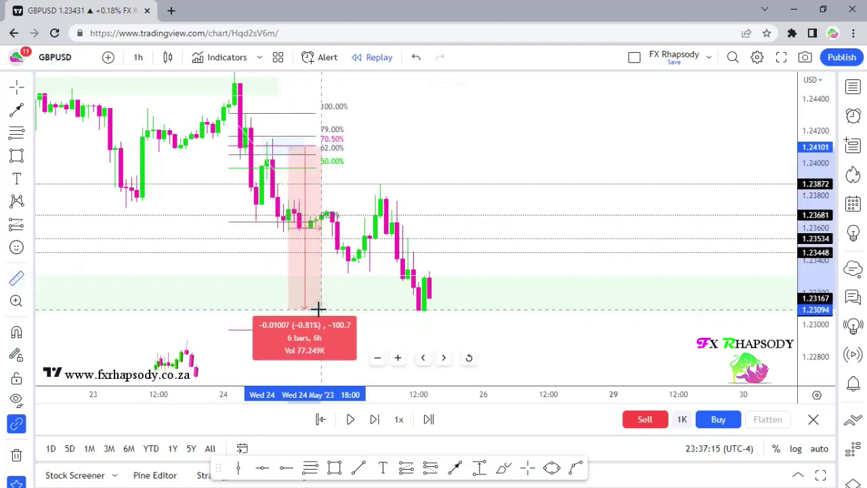
left_click(318, 308)
left_click(521, 143)
- Advance the 1h replay from the lower green zone reaction to the latest available candle on 26 May
left_click_drag(523, 143, 403, 150)
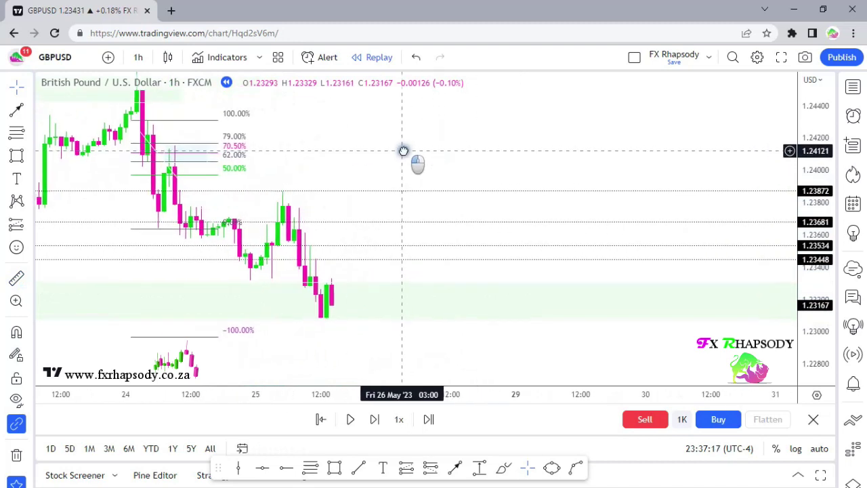
left_click_drag(815, 310, 816, 286)
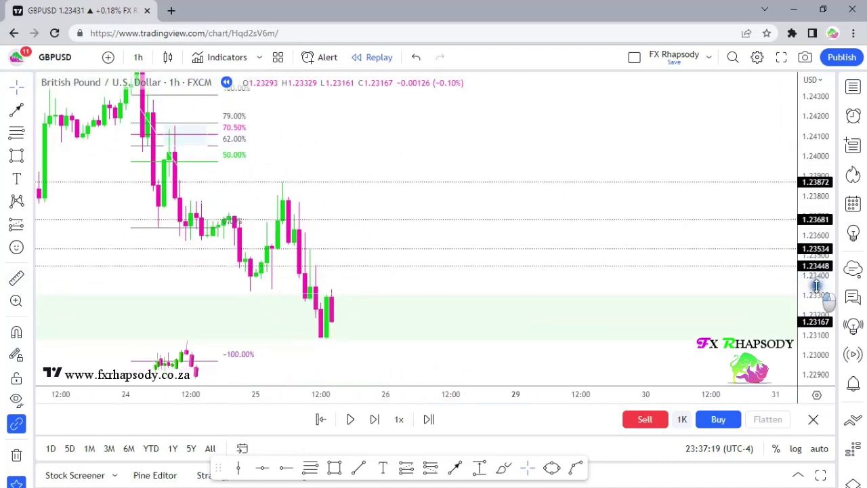
key("shift+Right")
key("shift+Right")
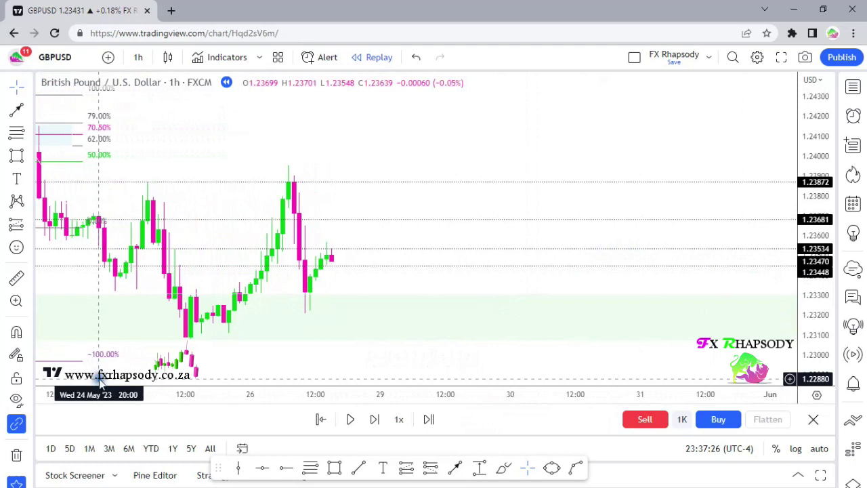
left_click(617, 116)
left_click_drag(617, 116, 246, 111)
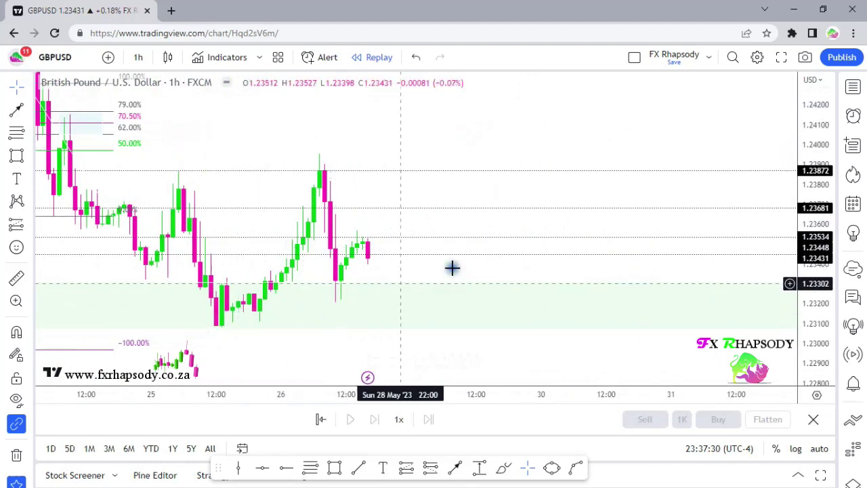
- Delete the dotted horizontal price levels and the lower and upper green zones from the chart
left_click(434, 254)
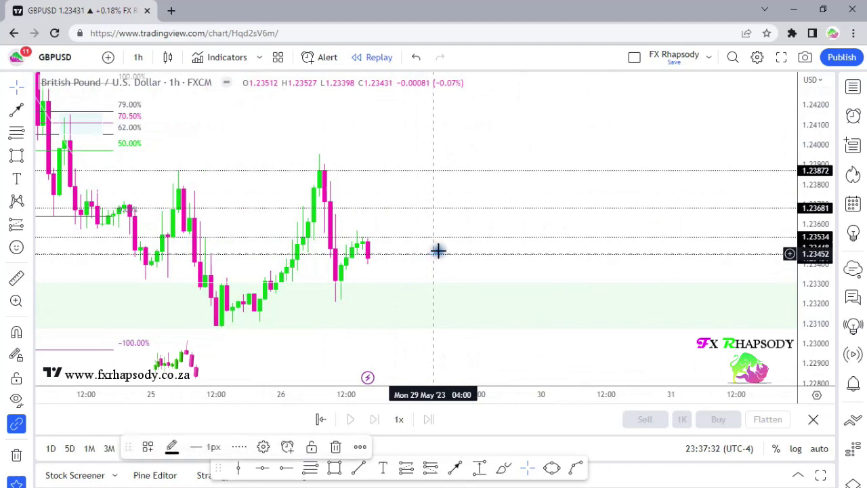
left_click(278, 256)
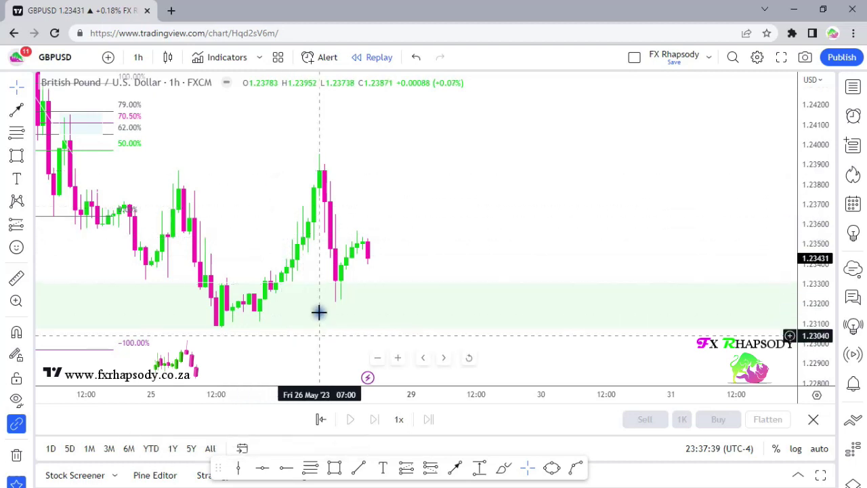
left_click(320, 283)
key("Delete")
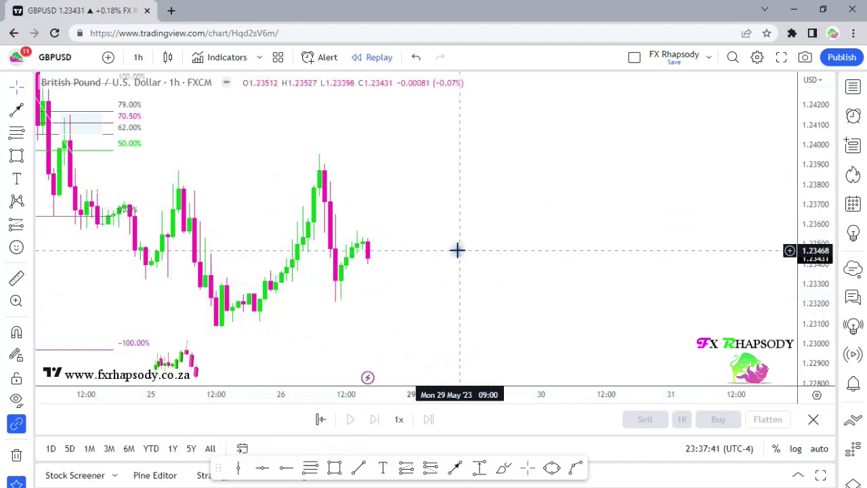
left_click_drag(292, 233, 450, 328)
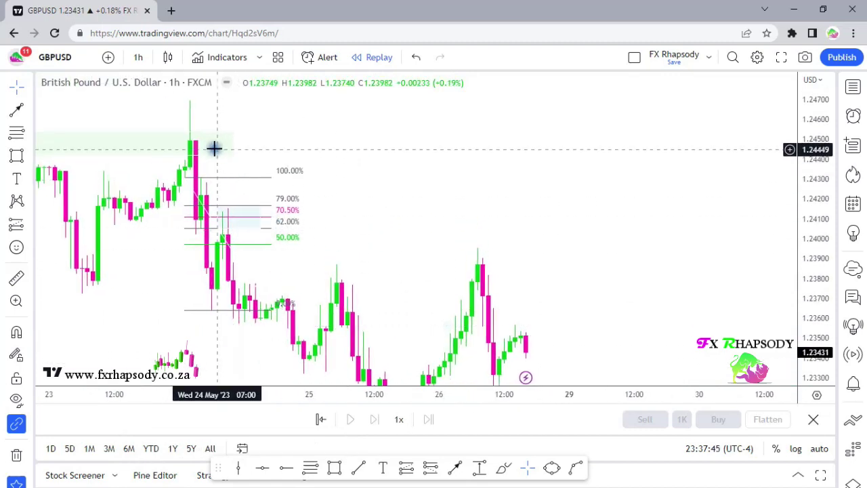
key("Delete")
- Draw a horizontal trend line at the 26 May swing high, about 1.23953, and place a copy at the swing low that follows
left_click_drag(689, 311, 596, 218)
left_click(363, 468)
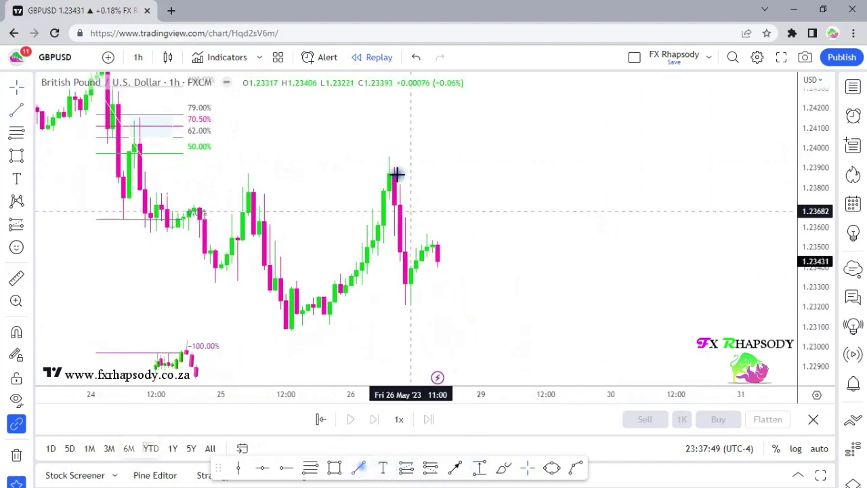
left_click(365, 157)
left_click(506, 157)
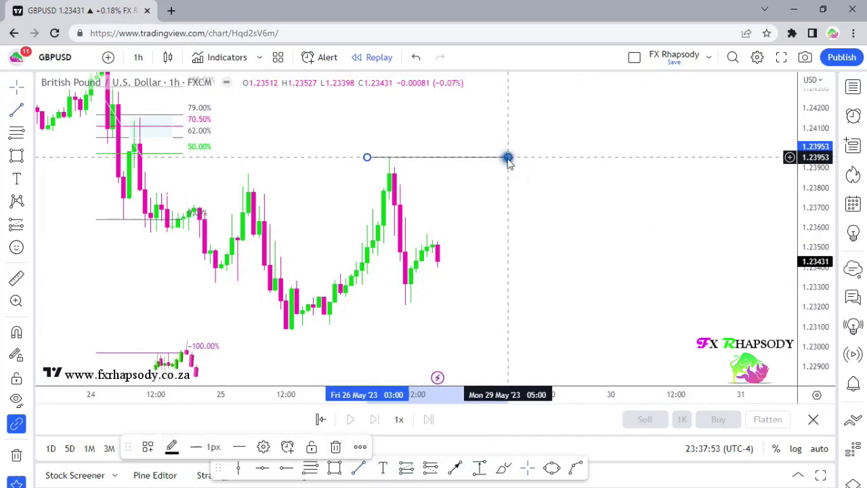
left_click_drag(462, 158, 473, 304)
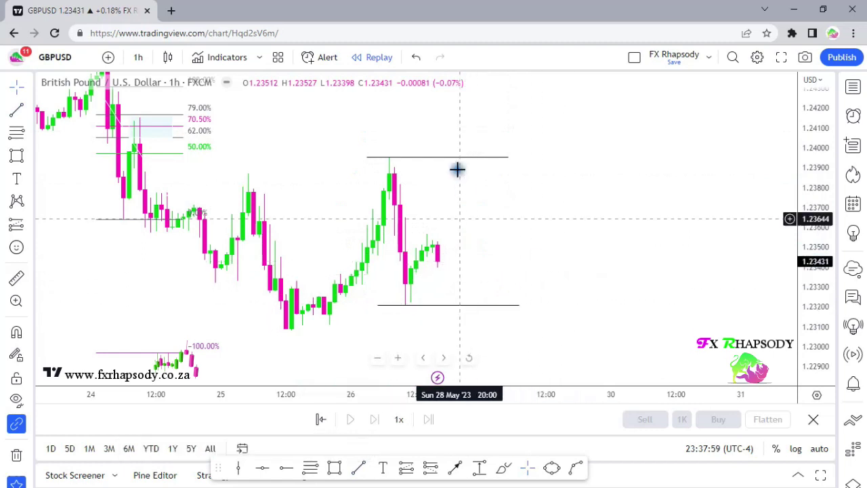
left_click_drag(302, 178, 238, 169)
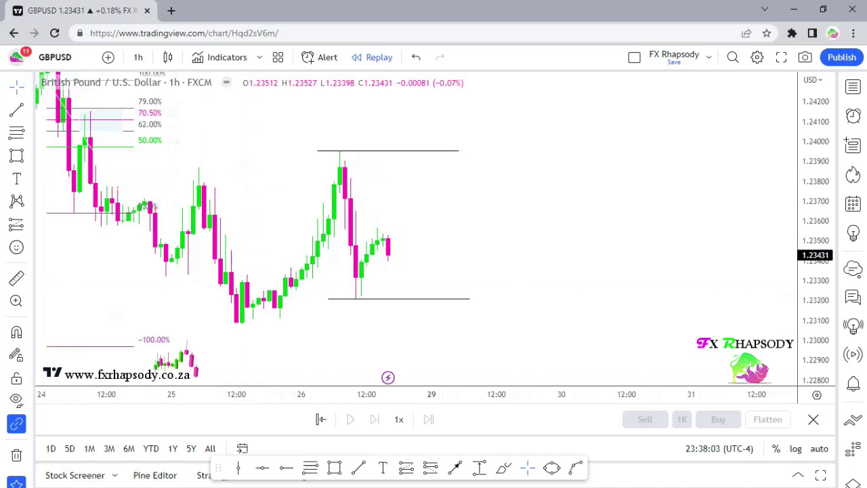